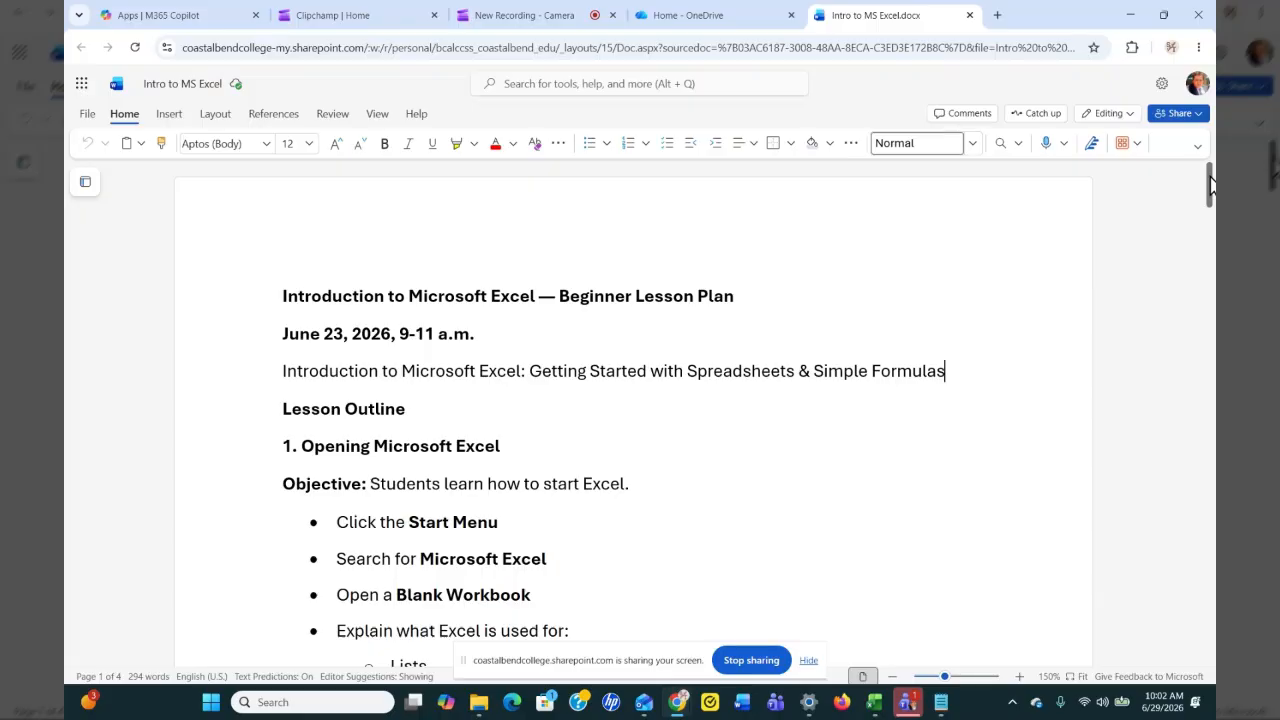
- Read the lesson plan's section on opening Microsoft Excel and launch Excel by searching Windows for "excel"
left_click_drag(1210, 183, 1211, 197)
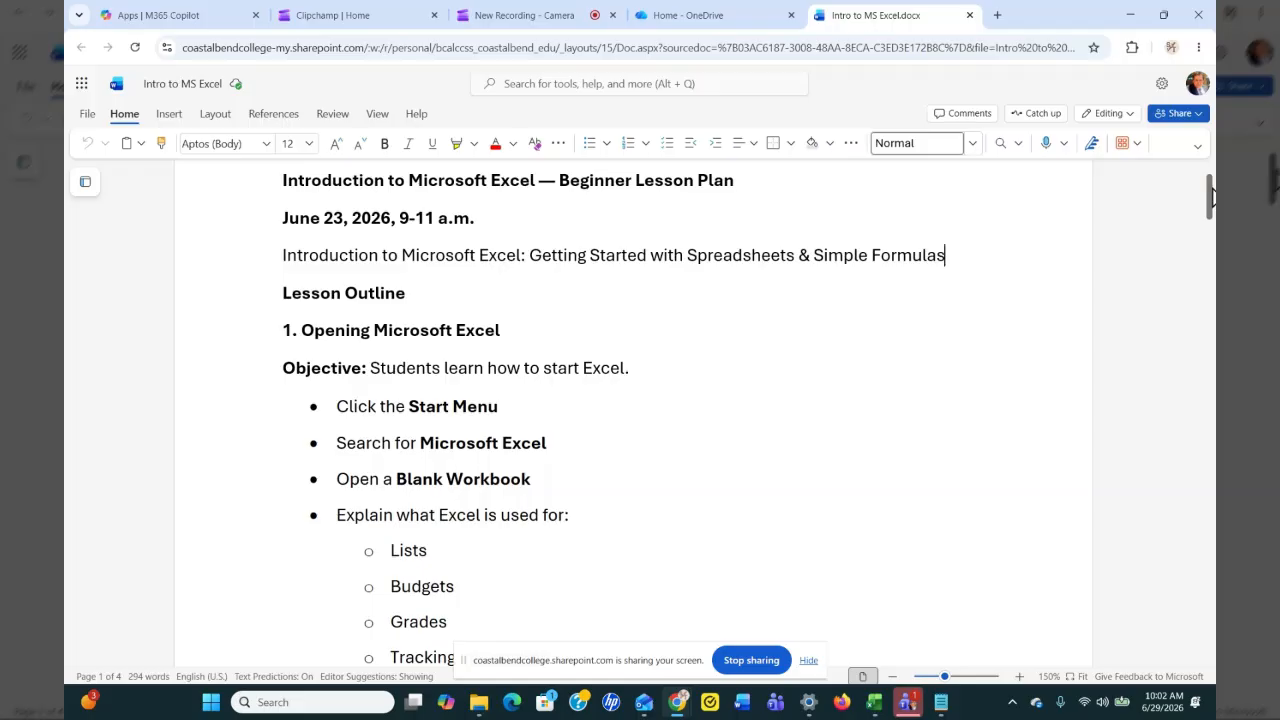
left_click_drag(1211, 197, 1213, 235)
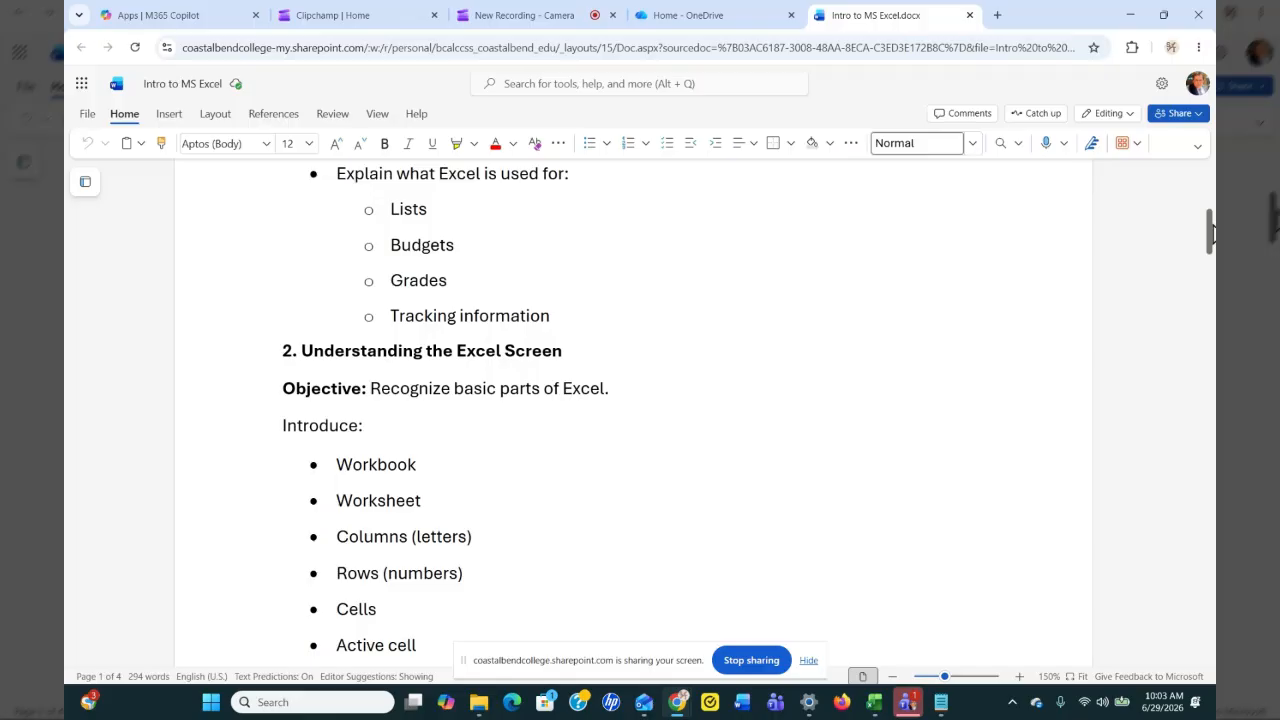
left_click(291, 703)
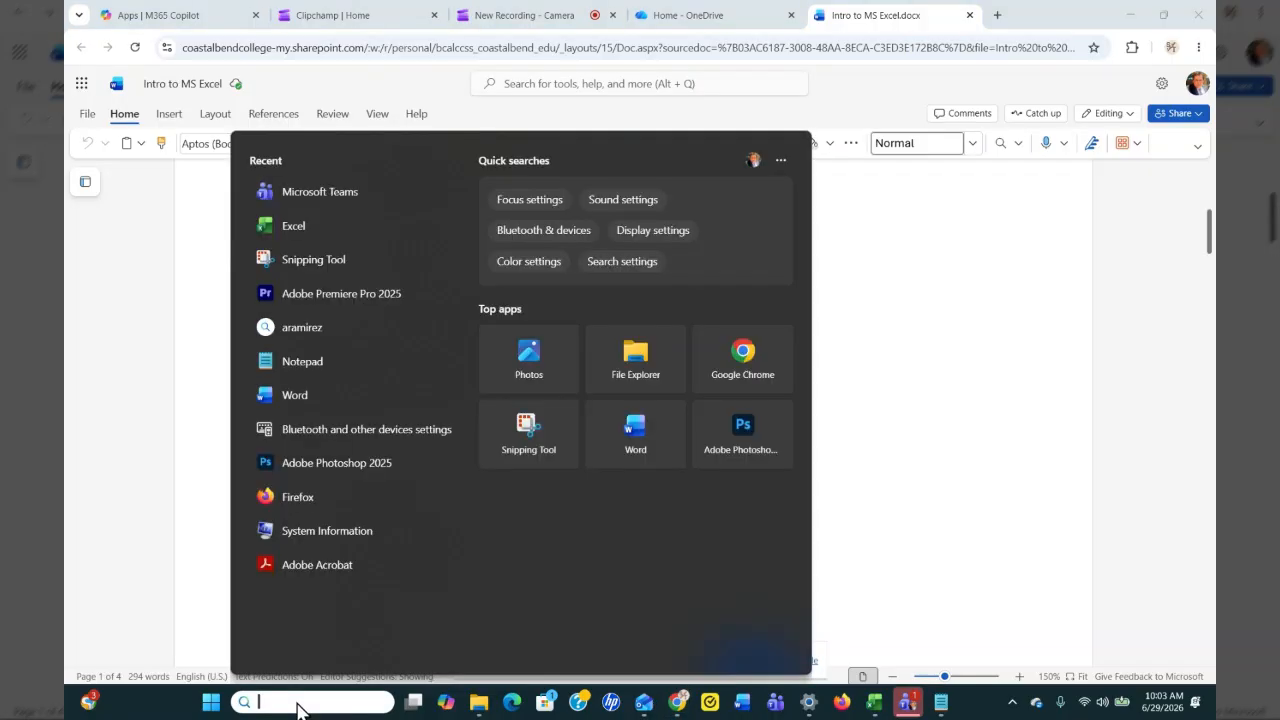
type("e")
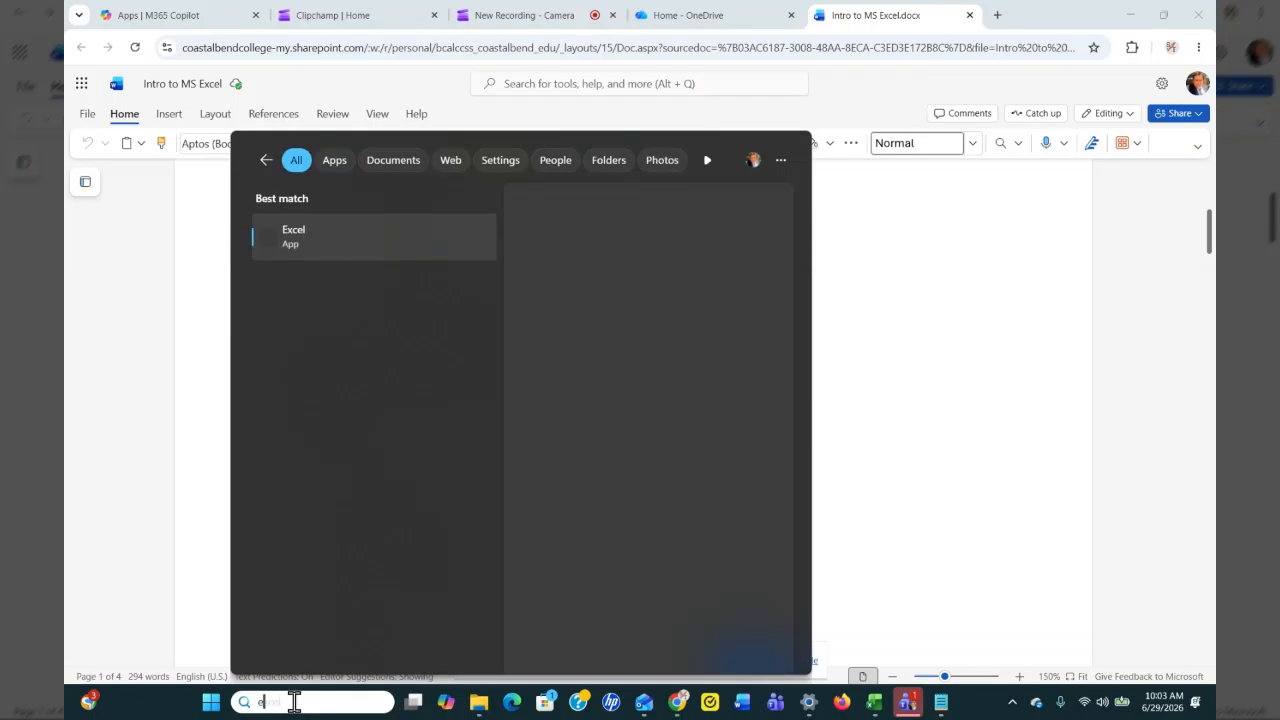
type("xcel")
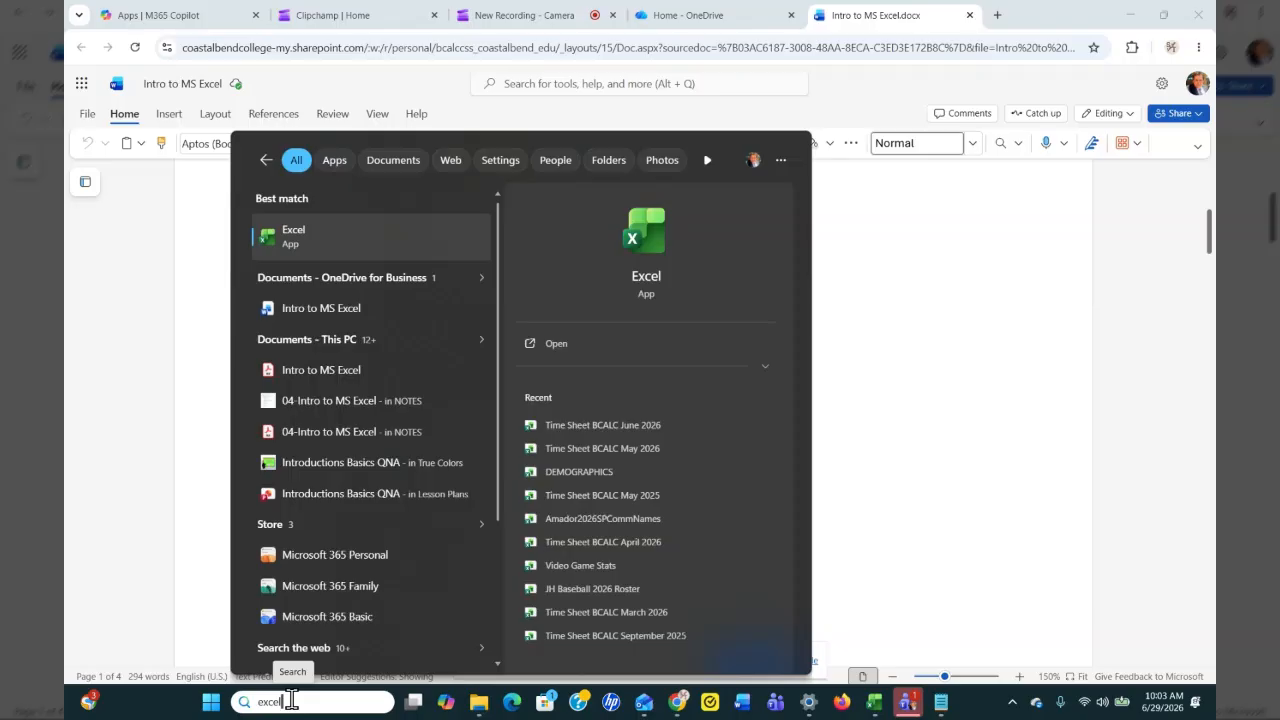
left_click(338, 237)
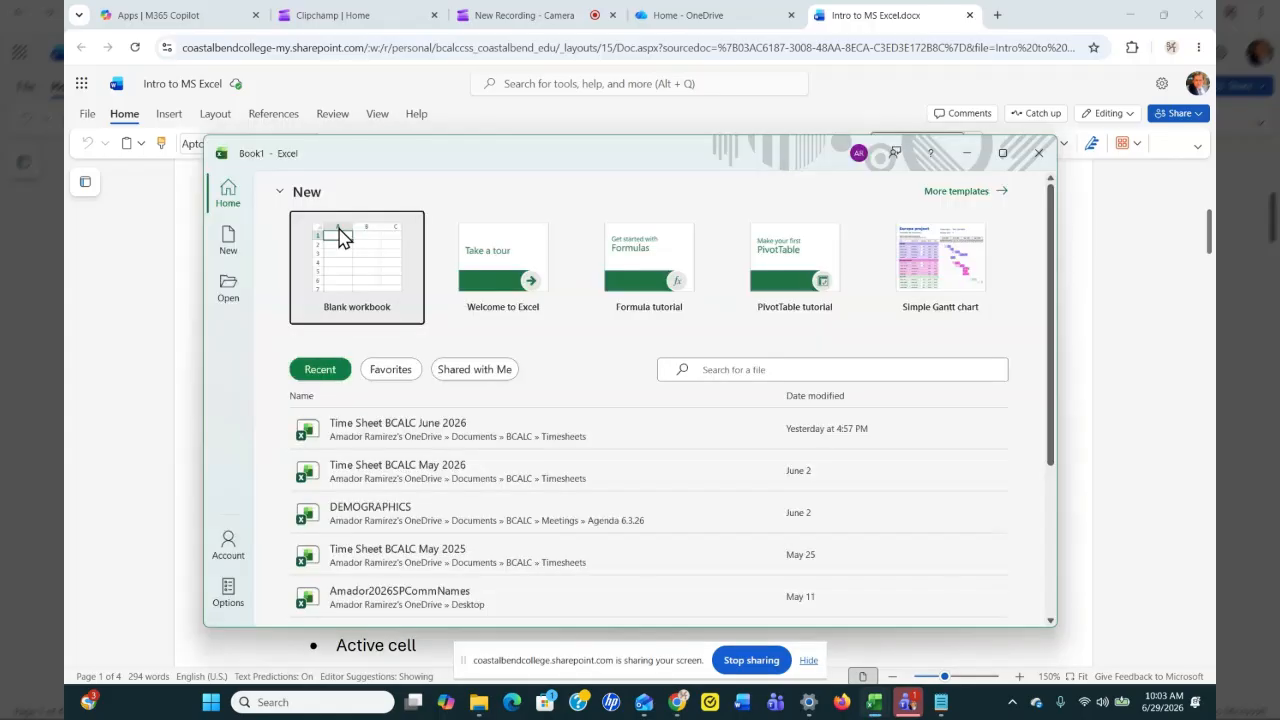
- Maximize the Excel window and create a blank workbook displayed at about 200%
left_click(1003, 153)
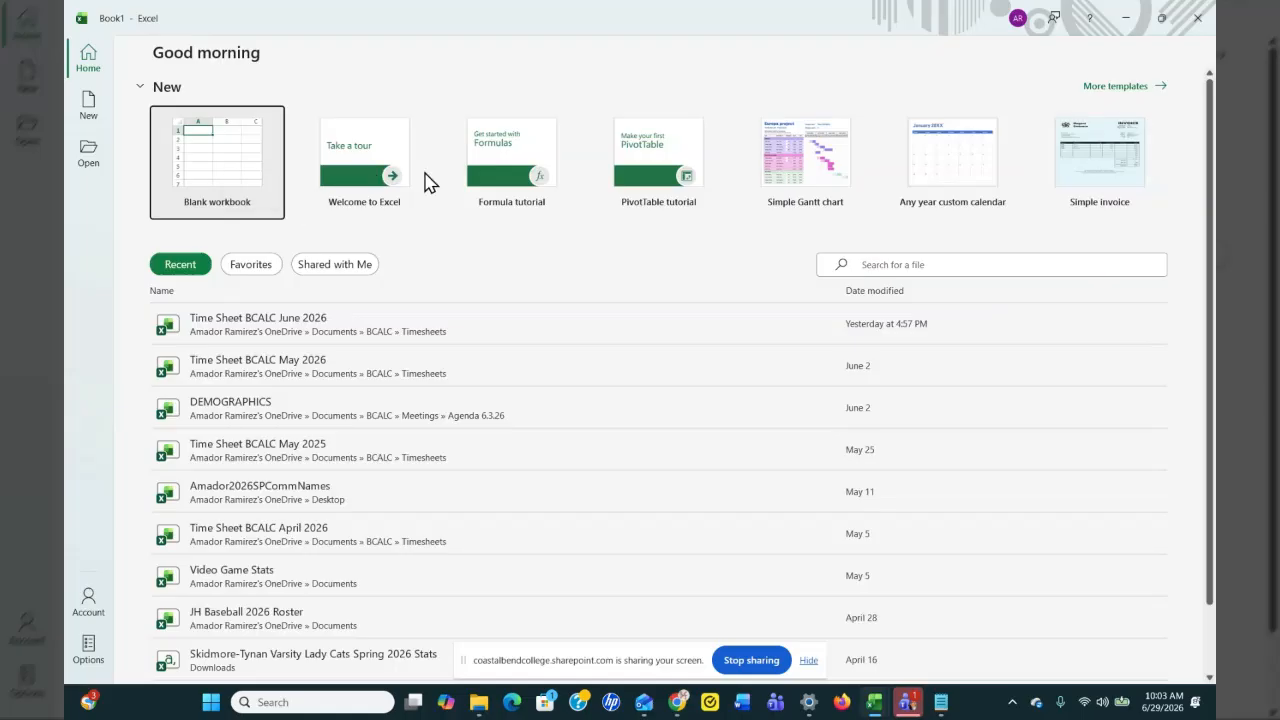
left_click(213, 163)
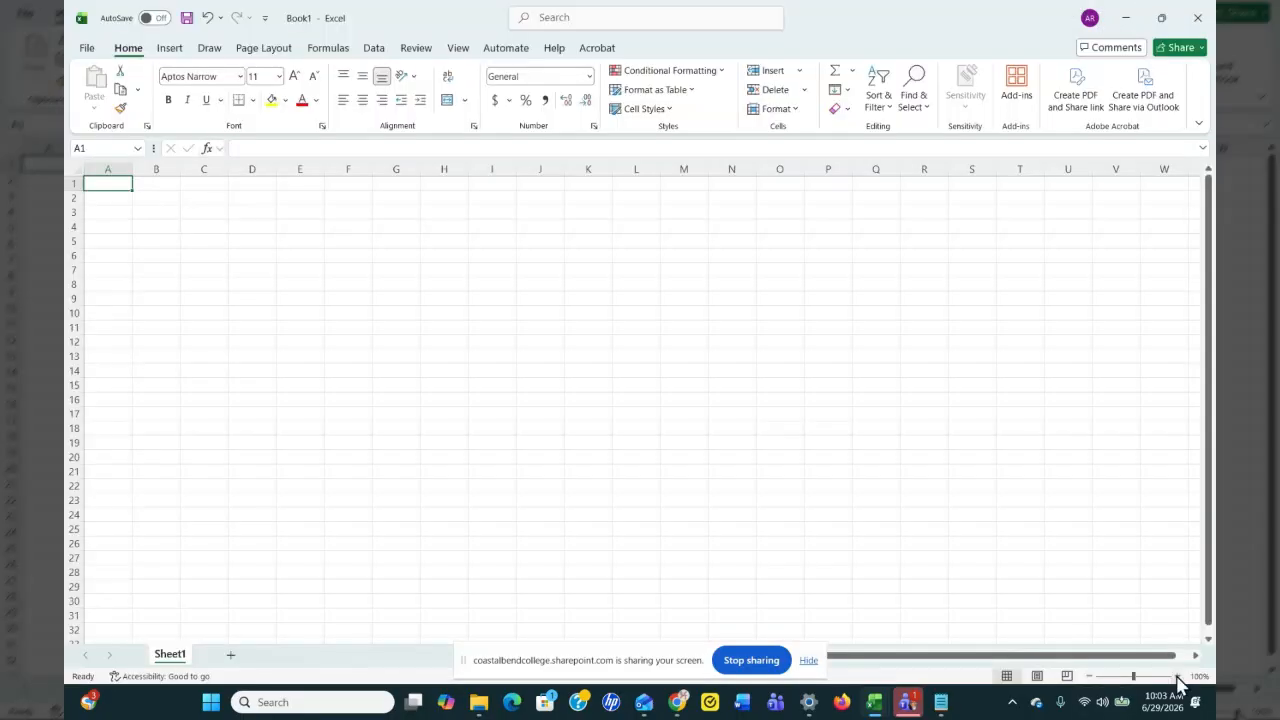
left_click_drag(1134, 679, 1149, 688)
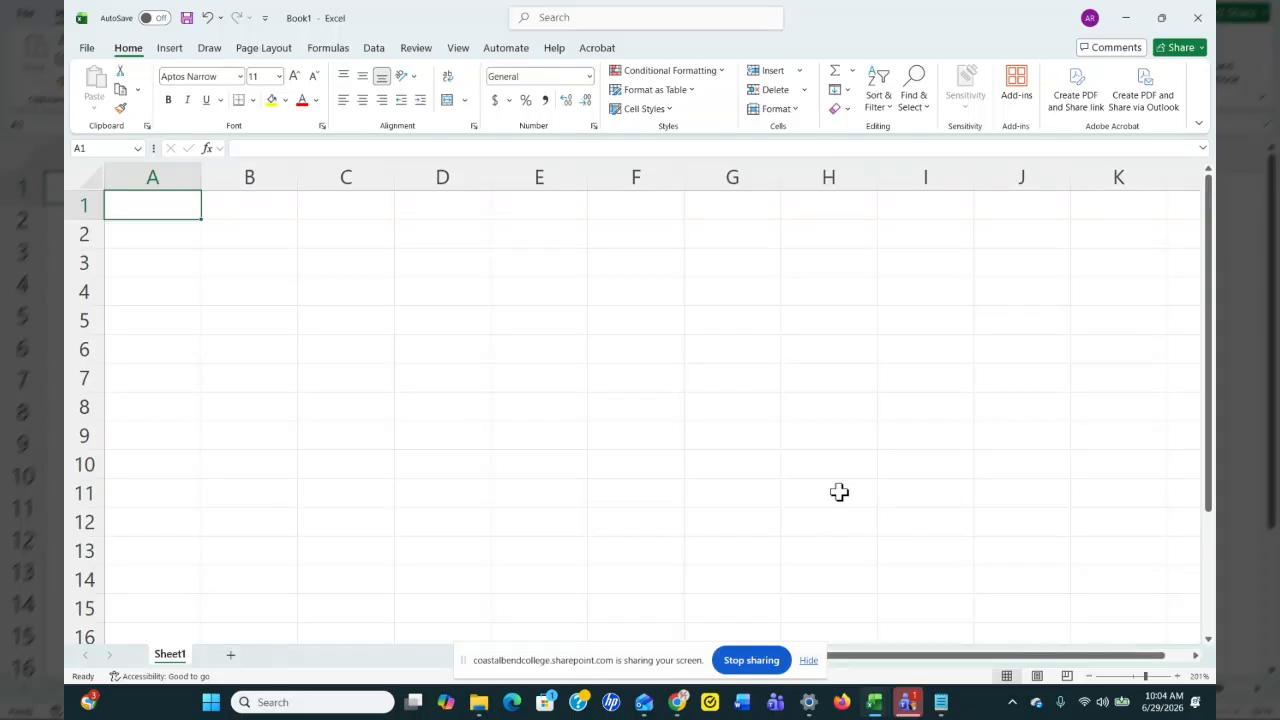
- Switch to the Word lesson plan, read section 2's list of Excel screen parts, and return to the blank workbook in Excel
key("alt+Tab")
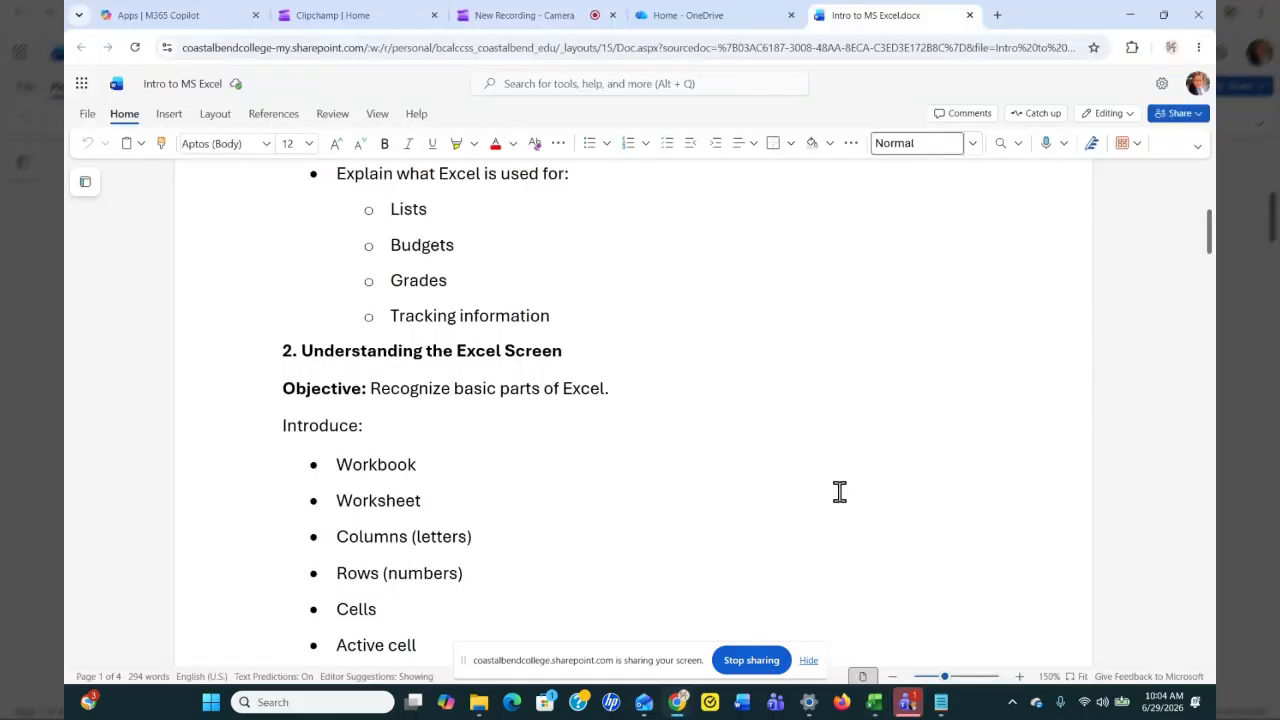
scroll(1208, 250, "down", 1)
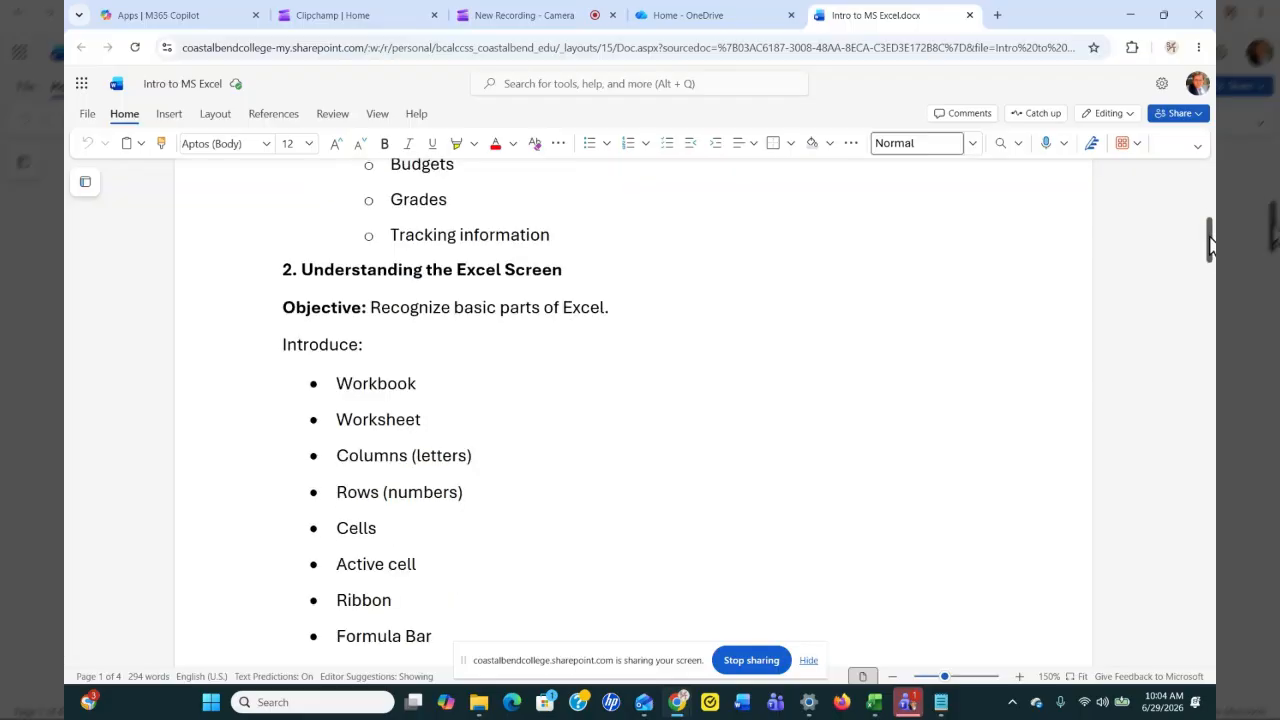
left_click_drag(1210, 245, 1212, 255)
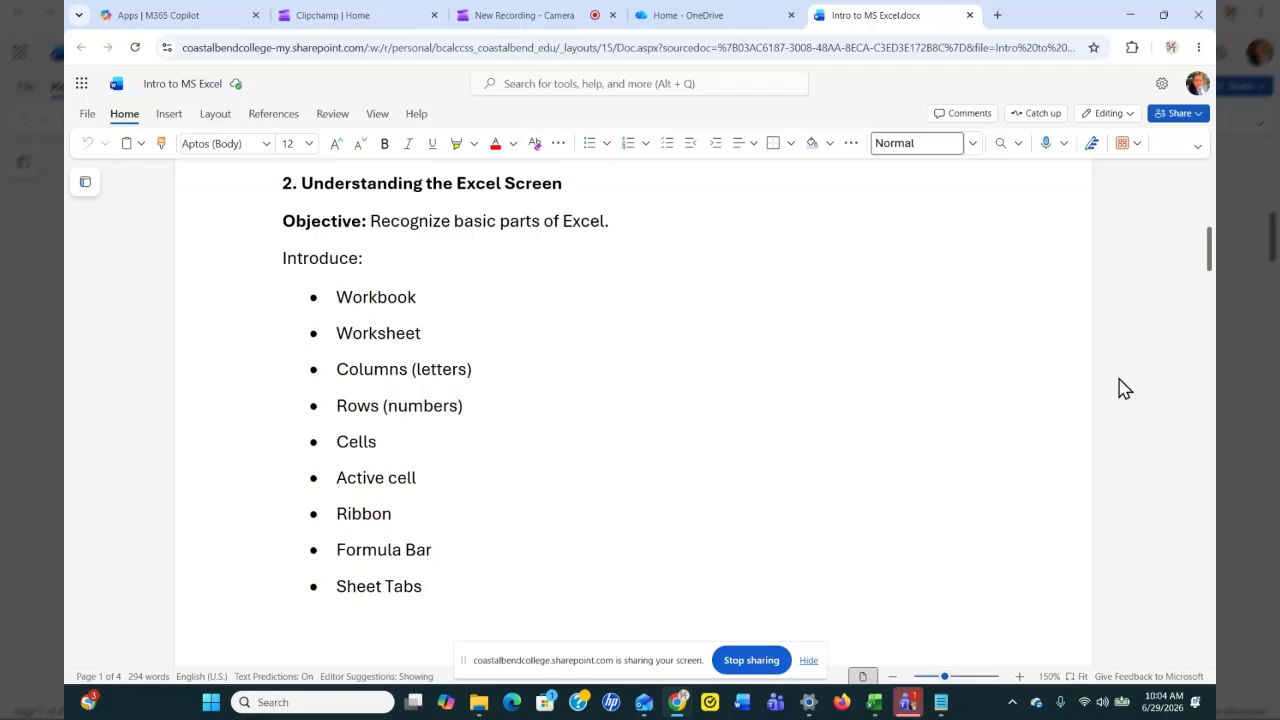
key("alt+Tab")
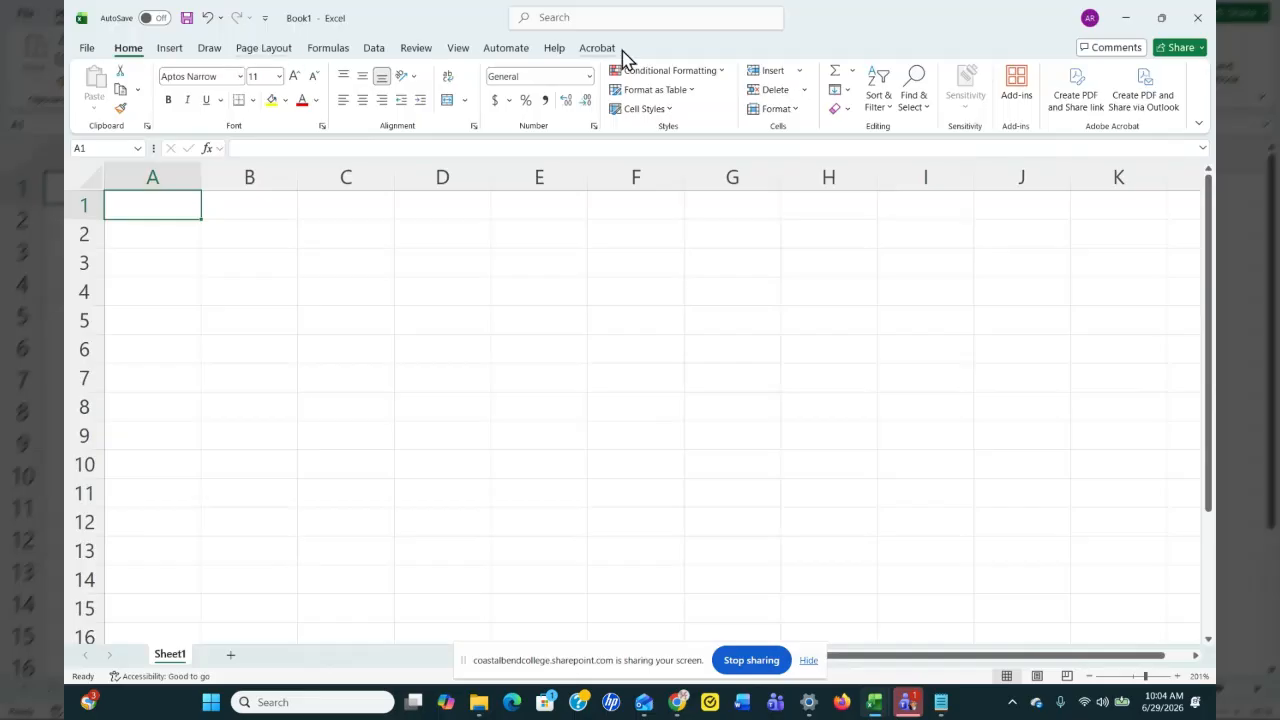
key("alt+Tab")
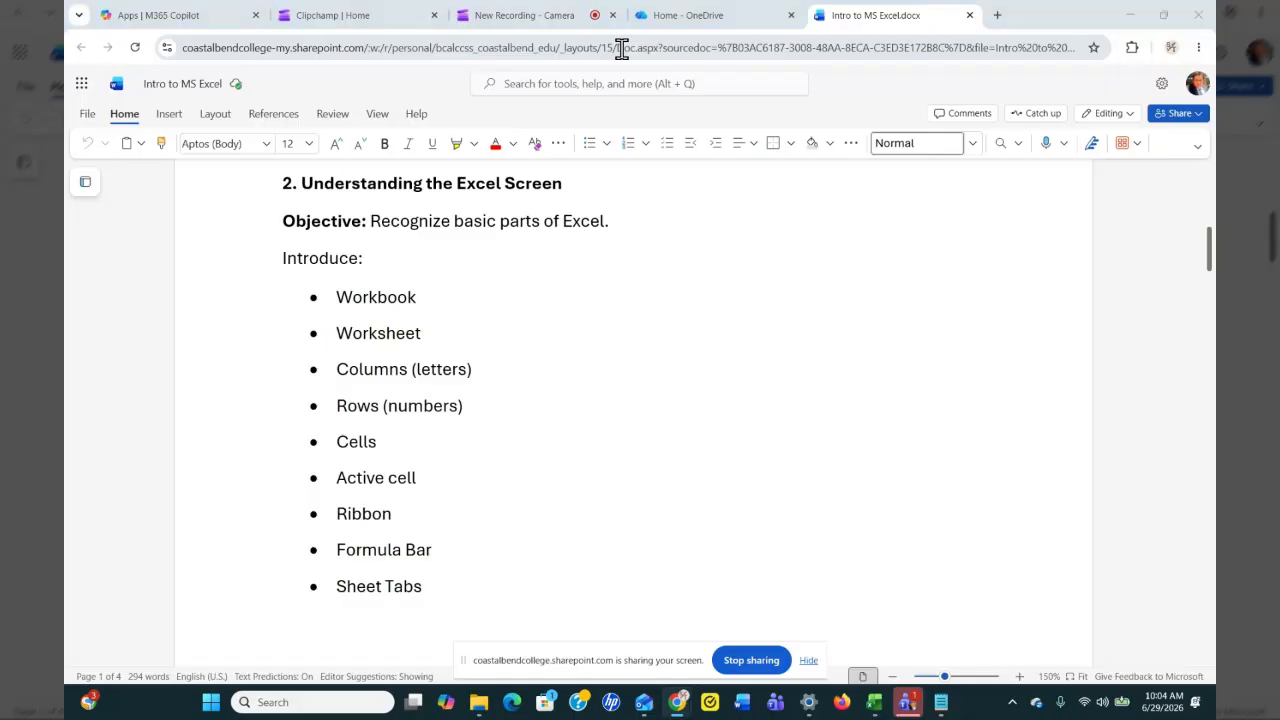
key("alt+Tab")
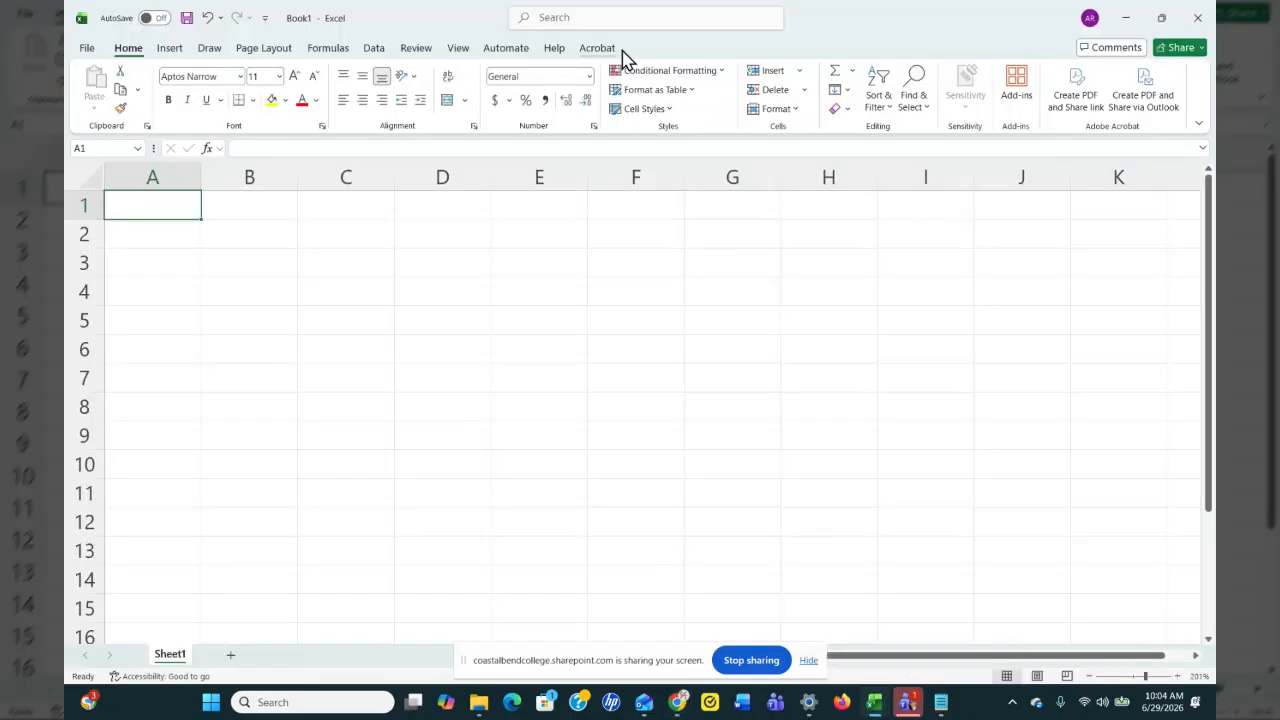
key("alt+Tab")
key("alt+Tab")
- Tour the ribbon's command sets from Insert through Help, revisit Home and finish on Formulas
left_click(170, 50)
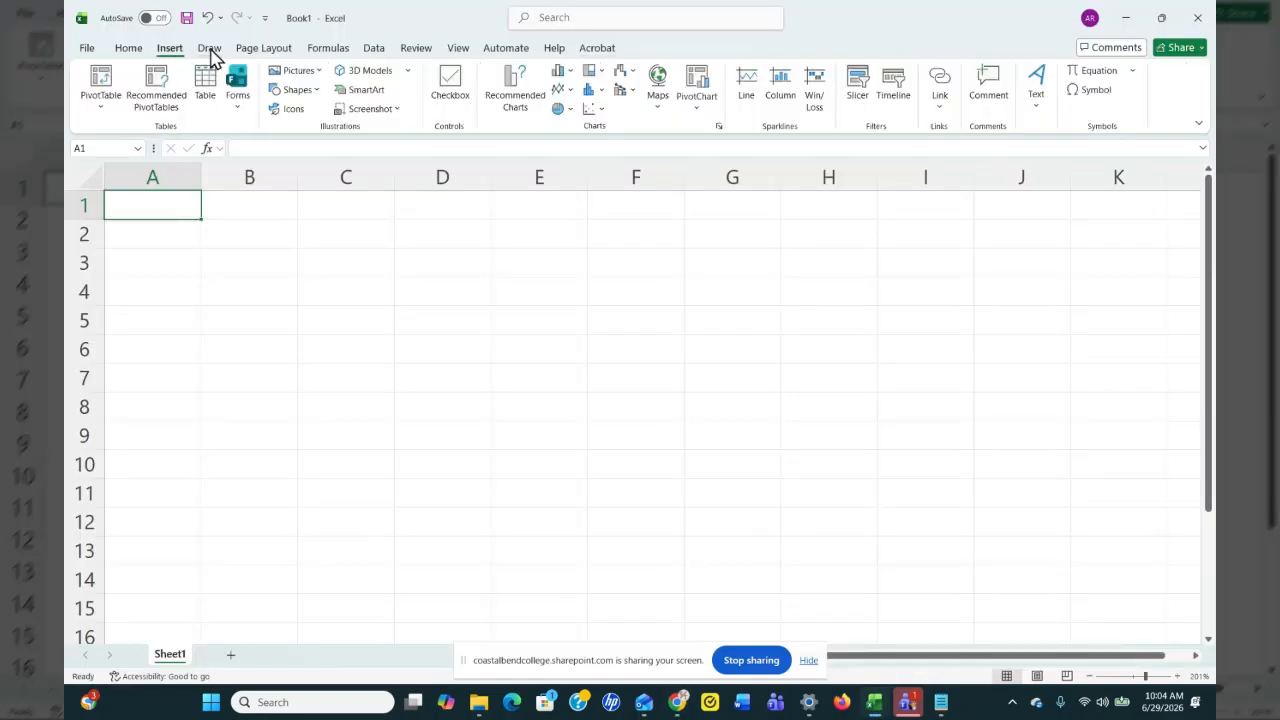
left_click(210, 50)
left_click(261, 50)
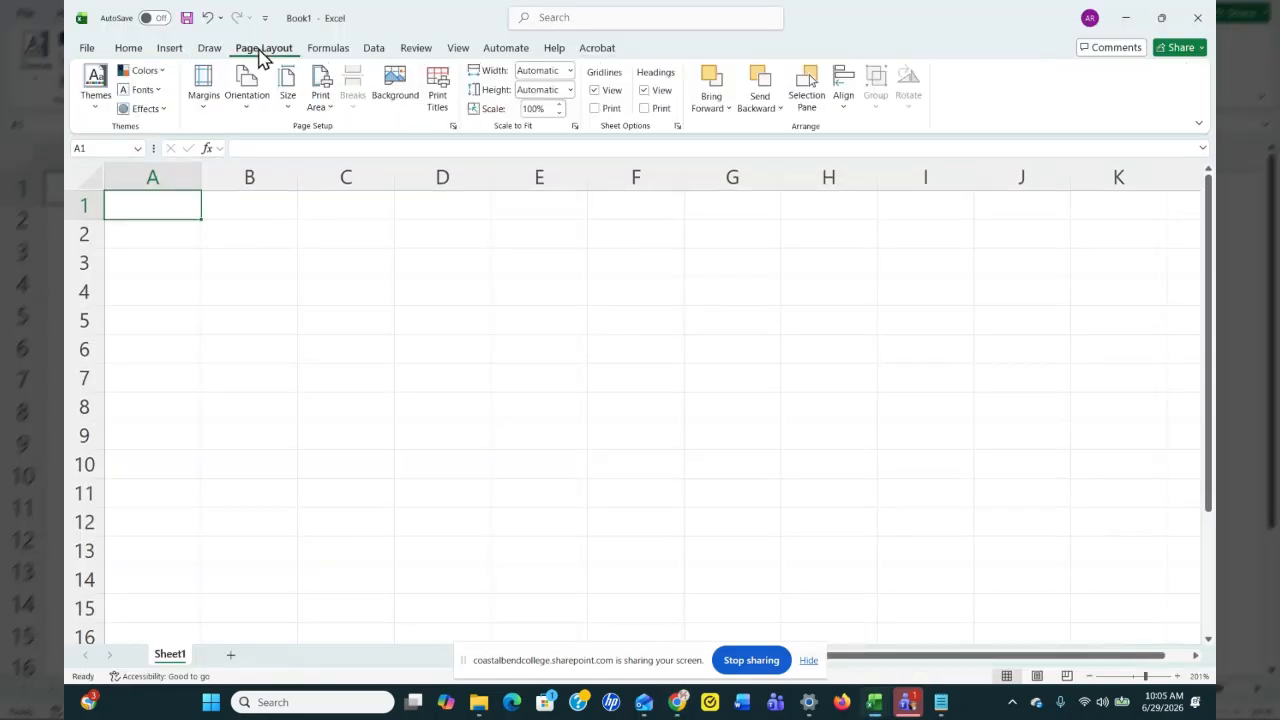
left_click(328, 50)
left_click(415, 50)
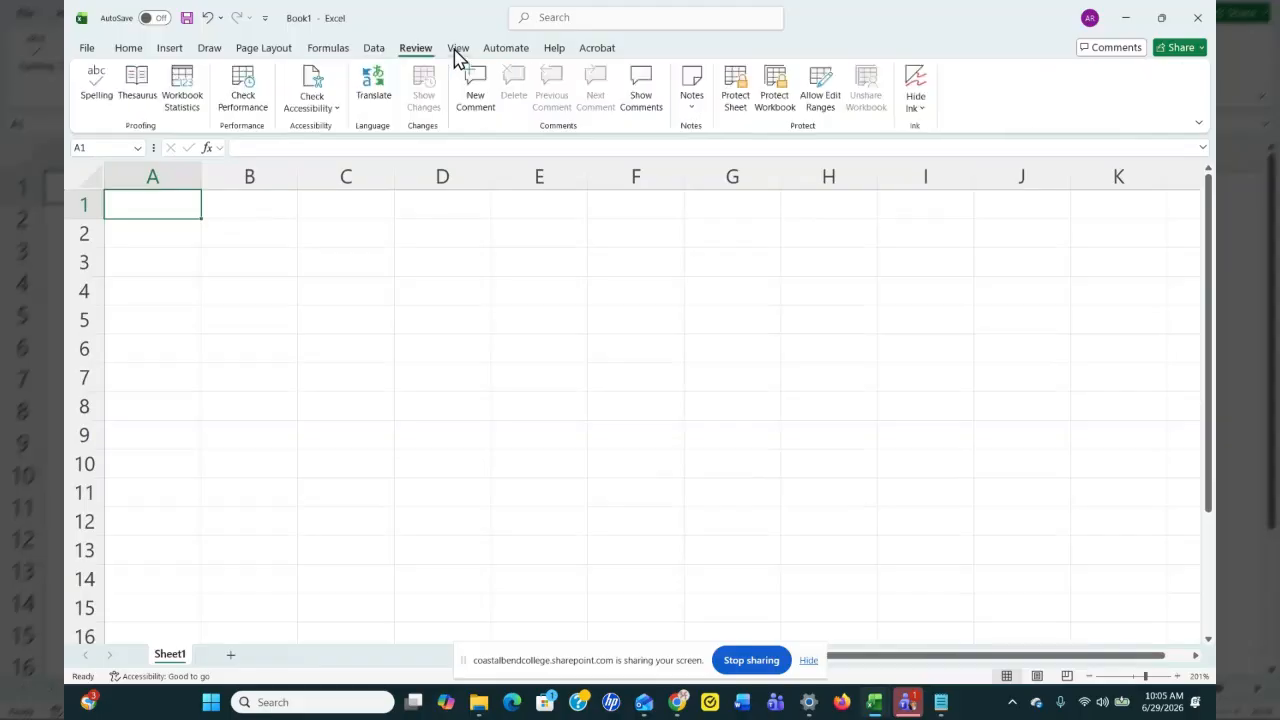
left_click(506, 50)
left_click(556, 50)
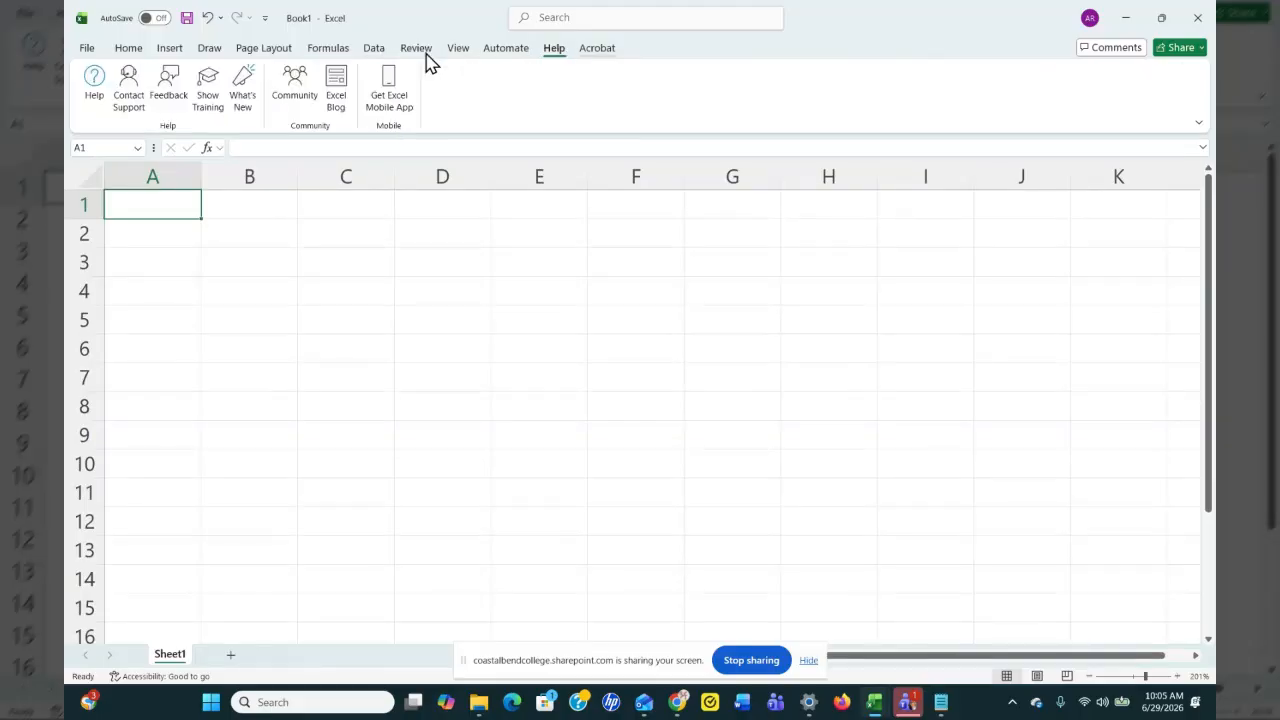
left_click(129, 50)
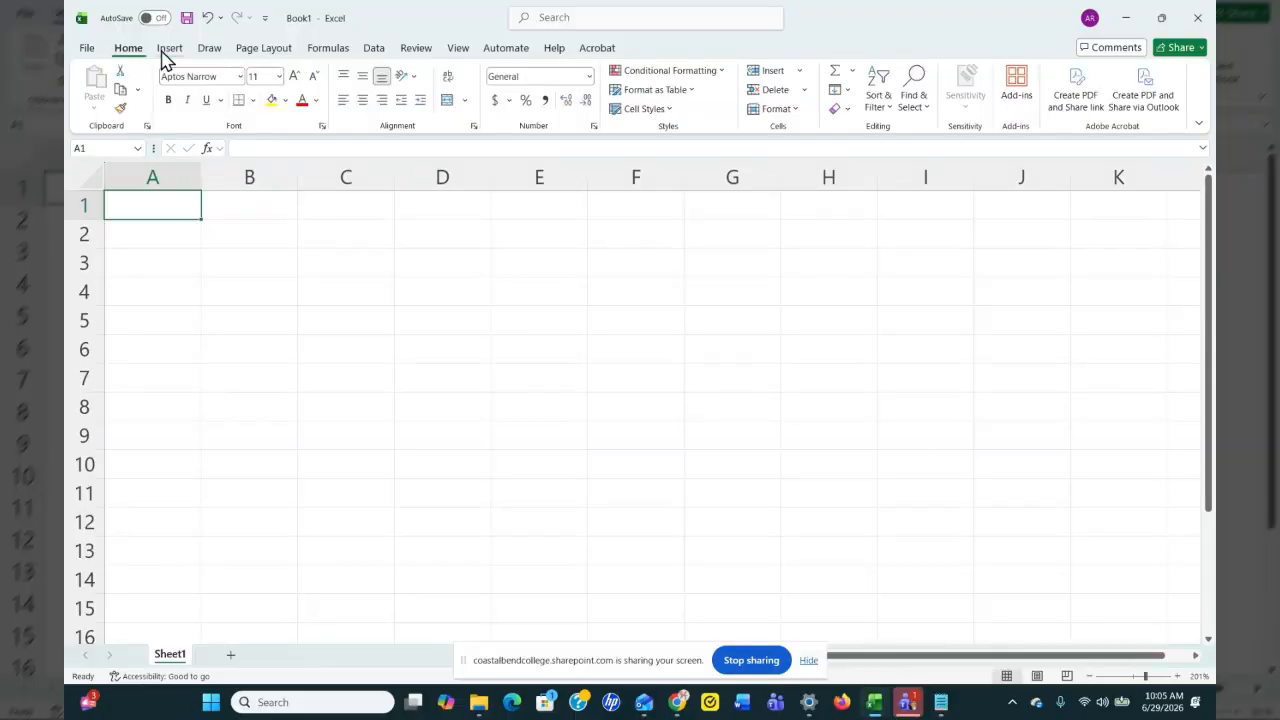
left_click(331, 50)
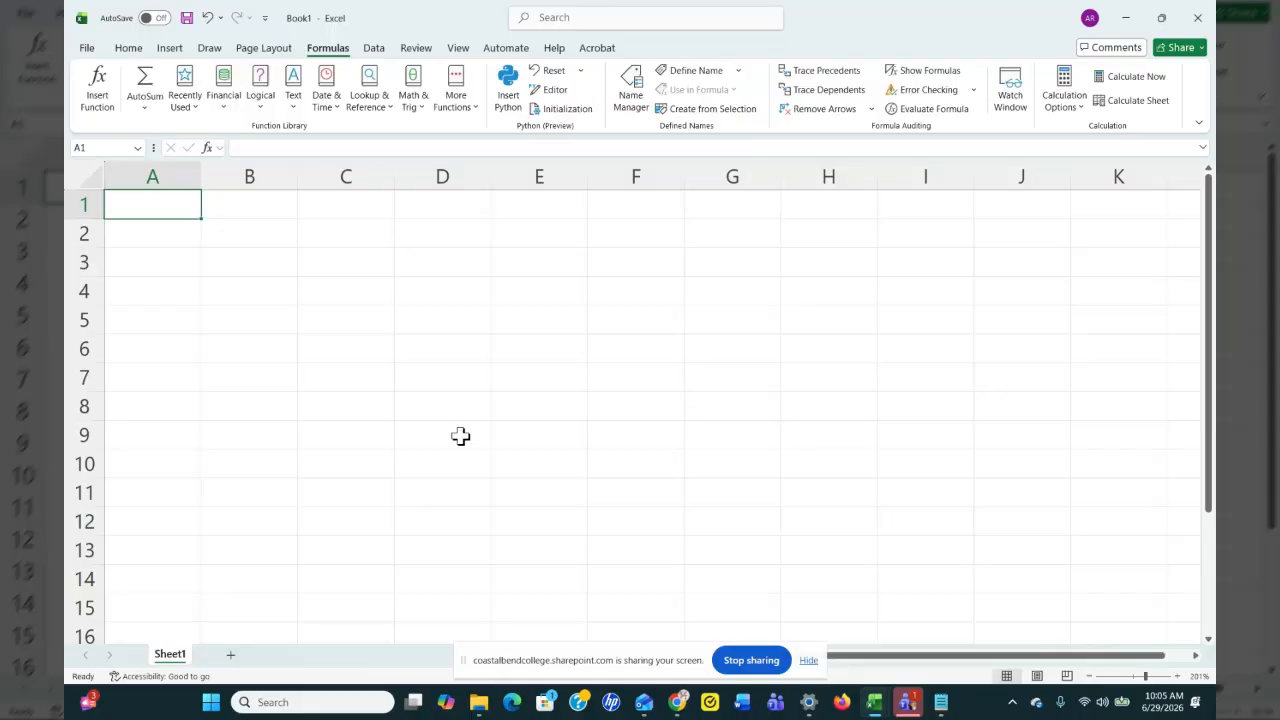
- Rename the first worksheet Jan and add a second worksheet named Feb
double_click(172, 656)
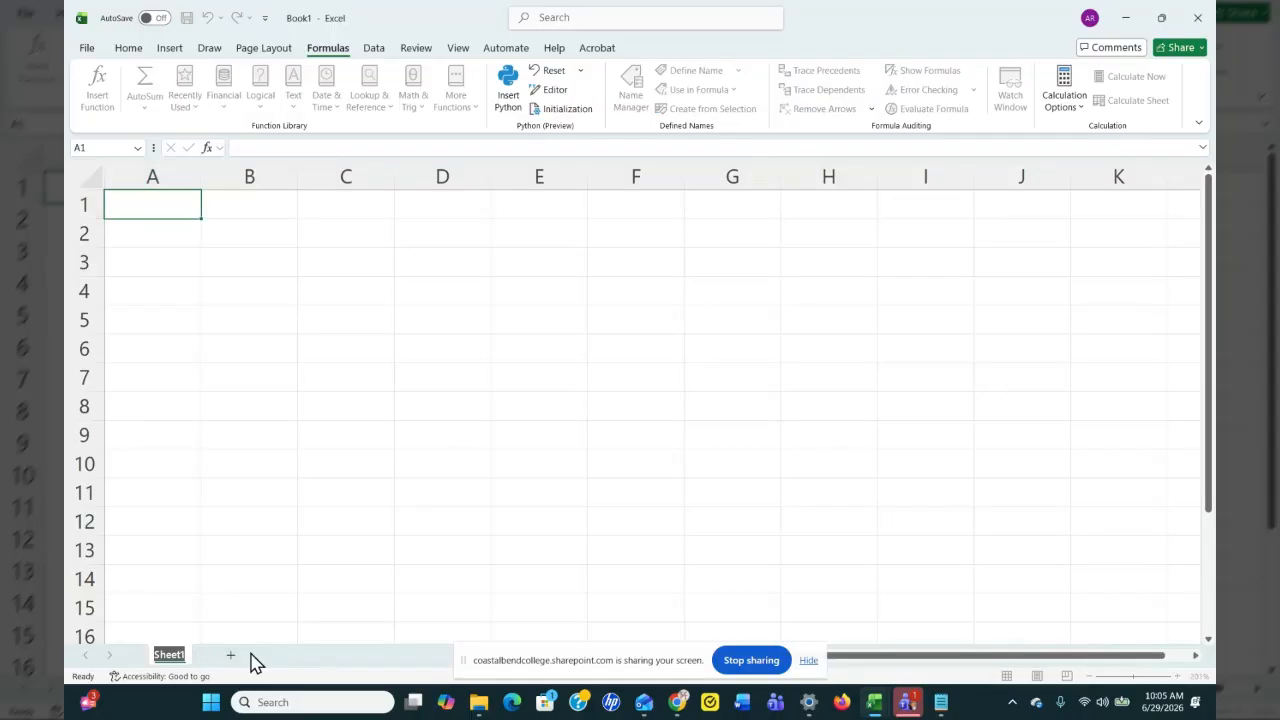
type("Jan")
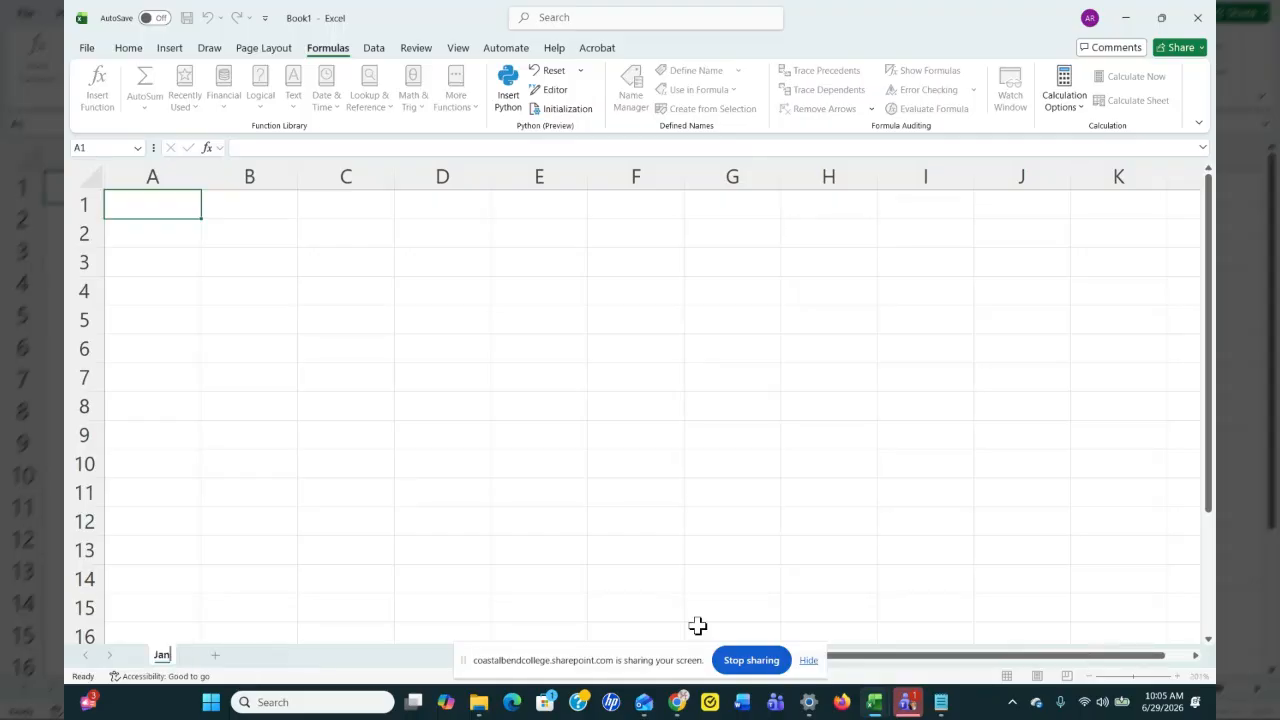
left_click(215, 656)
double_click(214, 656)
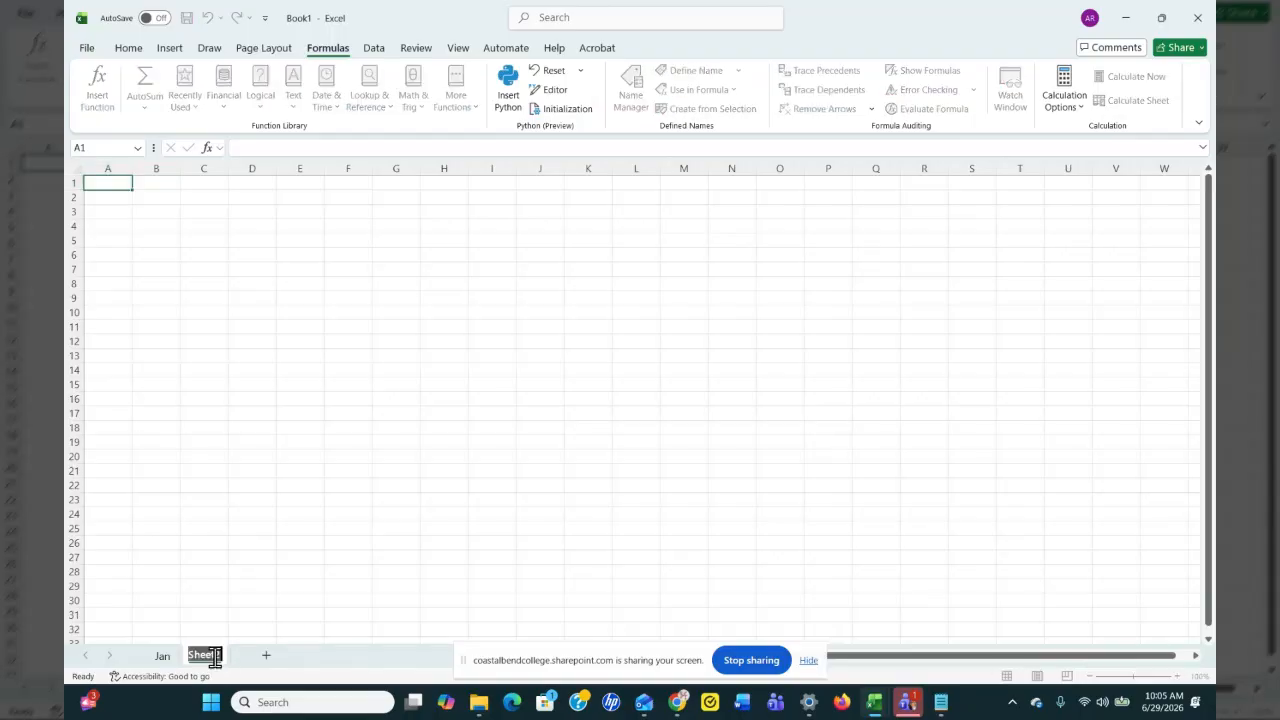
type("Feb")
key("Return")
- Add a third worksheet named Mar and return to the Jan sheet
left_click(251, 656)
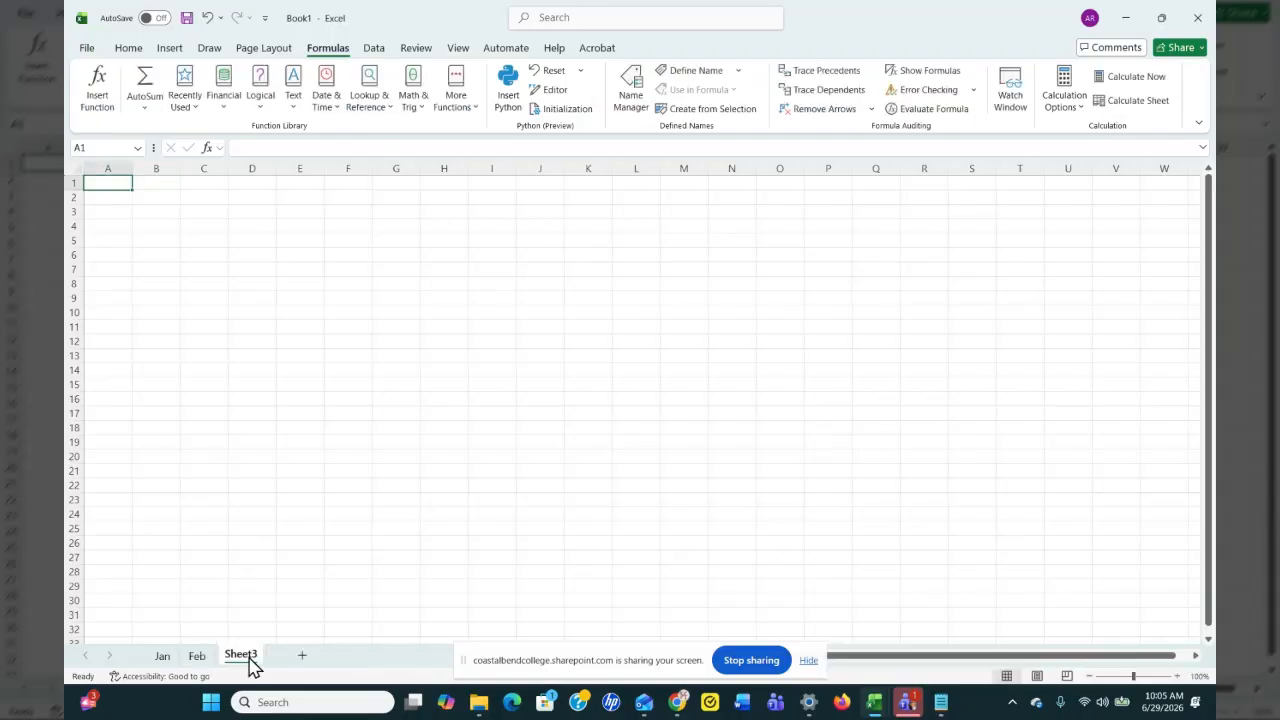
double_click(247, 656)
type("M")
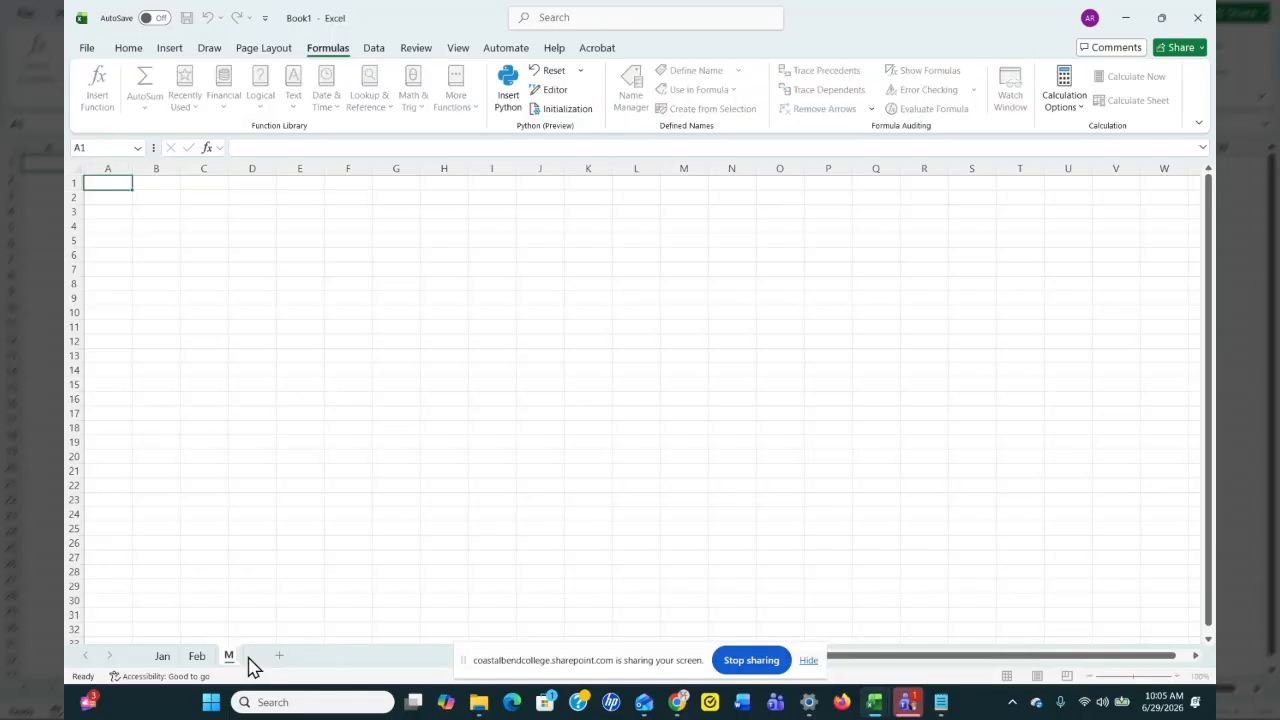
type("AR")
key("BackSpace")
key("BackSpace")
type("ar")
key("Return")
left_click(160, 656)
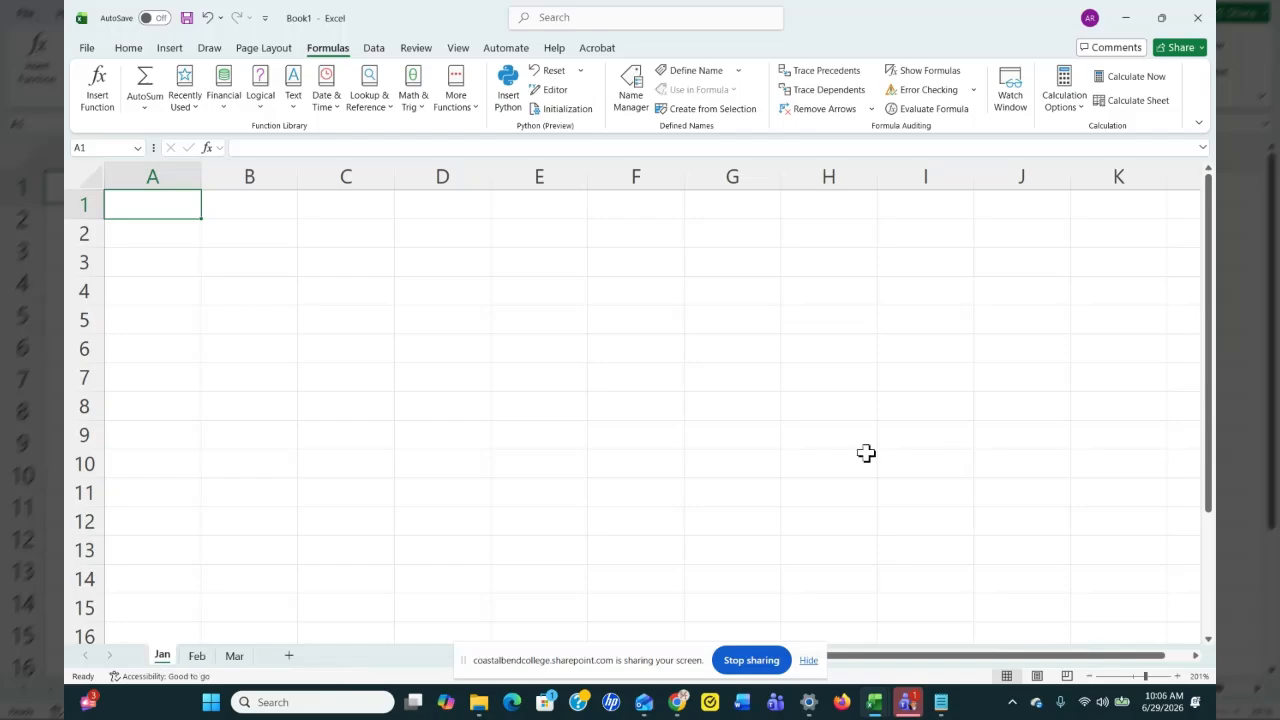
- Check the list of screen parts in the Word lesson plan and select cells F5 and F7 in turn on Excel's Jan sheet
key("alt+Tab")
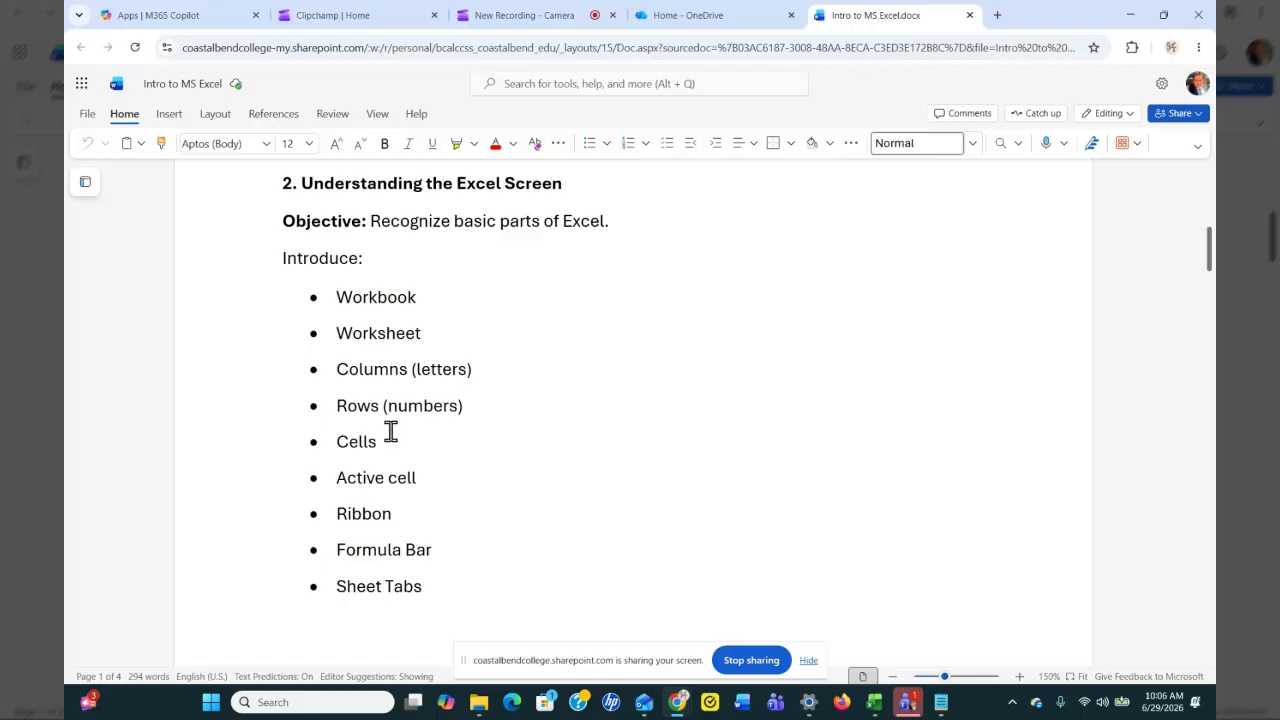
key("alt+Tab")
left_click(626, 328)
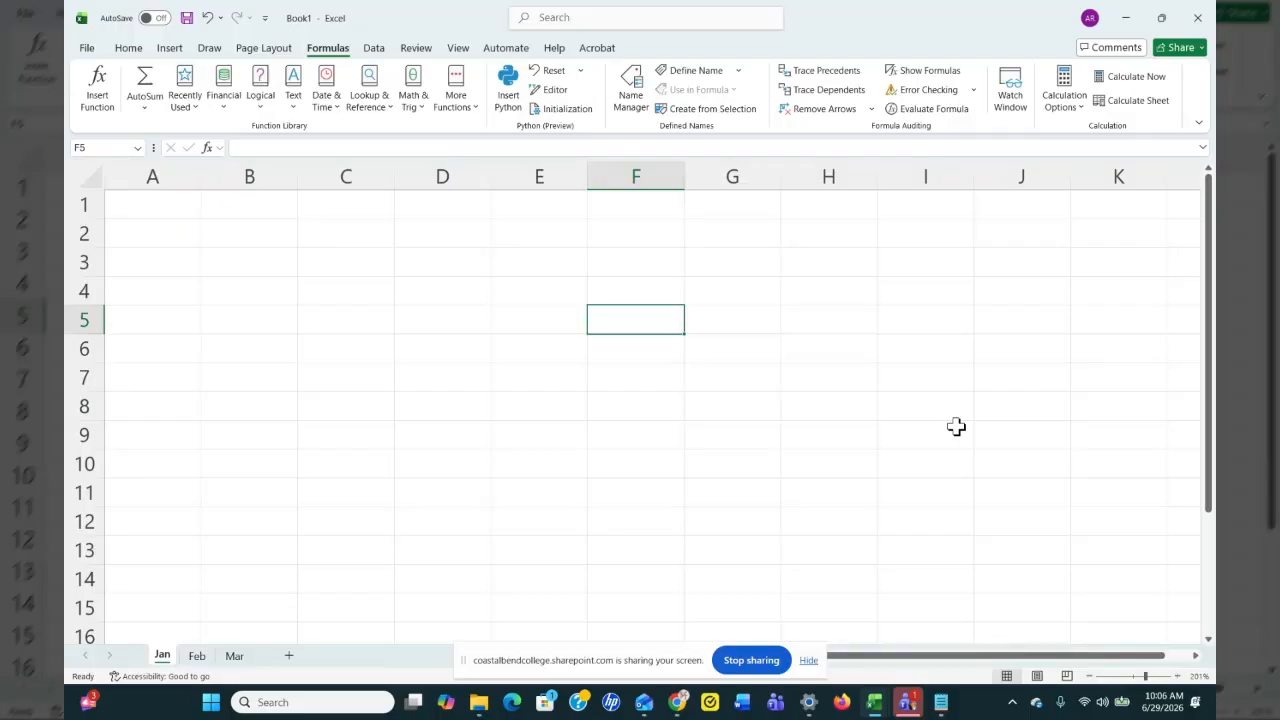
left_click(635, 374)
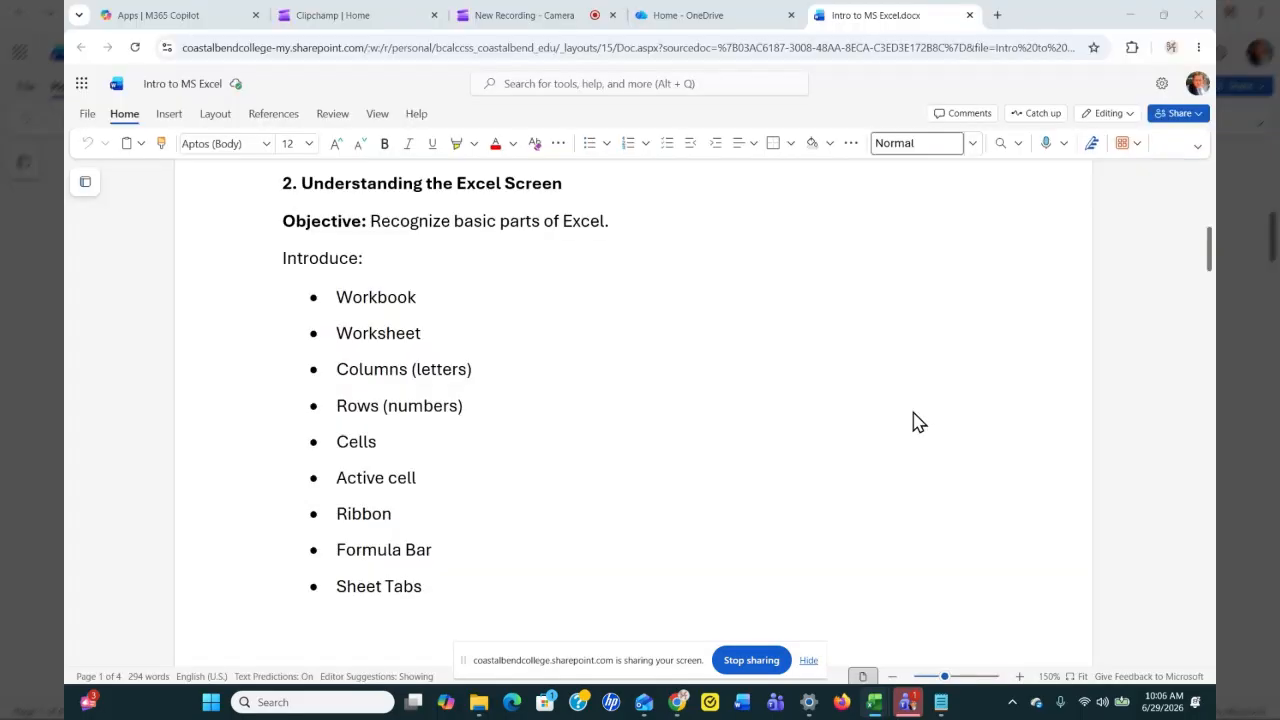
left_click(913, 411)
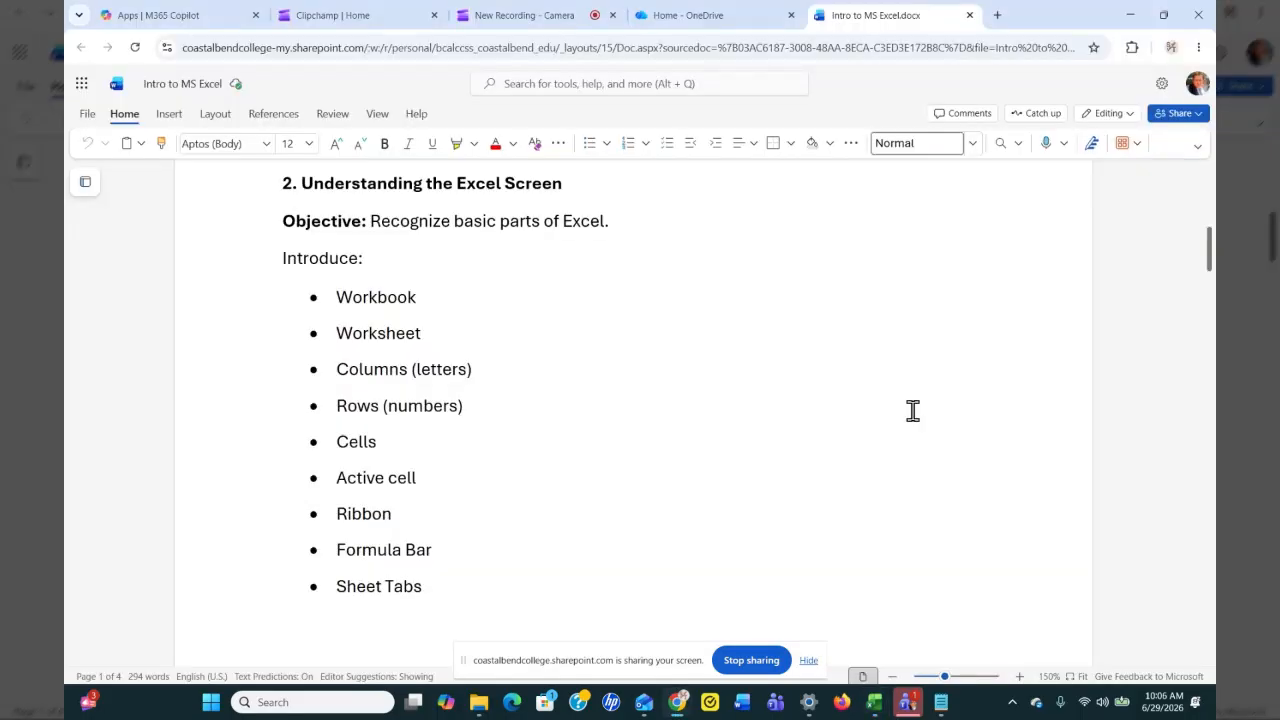
key("alt+Tab")
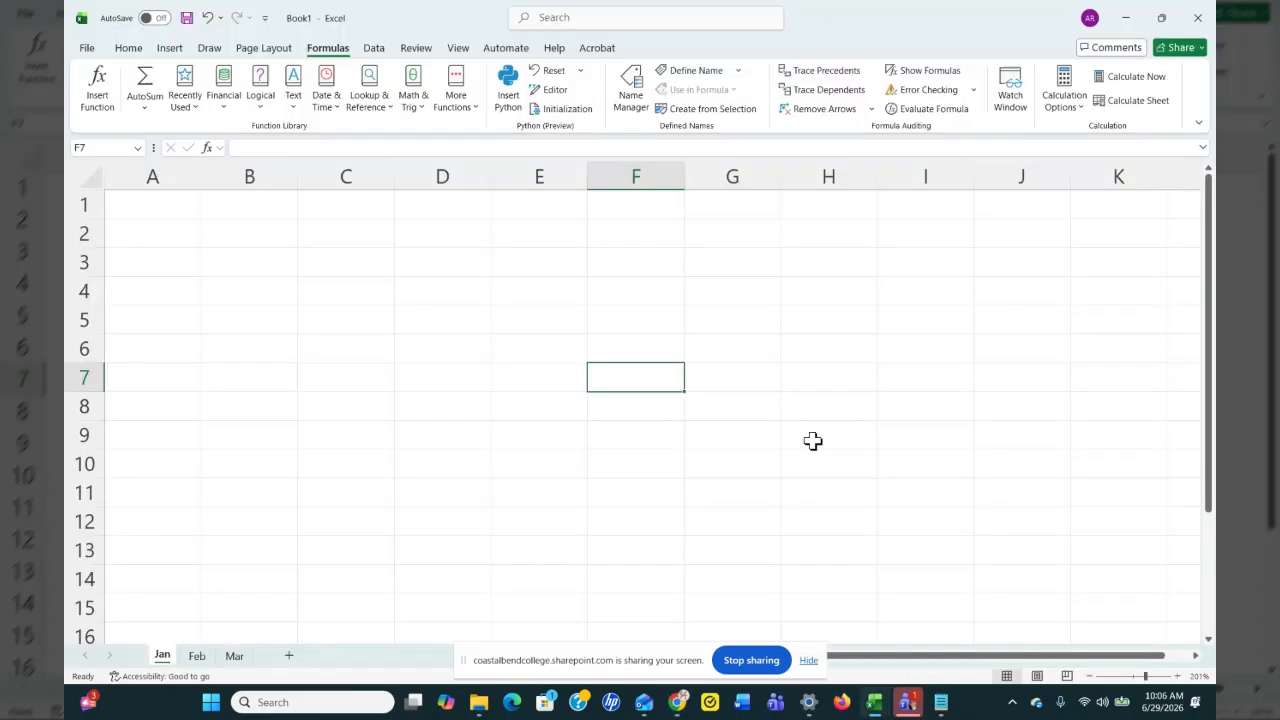
- Switch to the Word lesson plan and read the cell-naming activity and section 3 on entering data
key("alt+Tab")
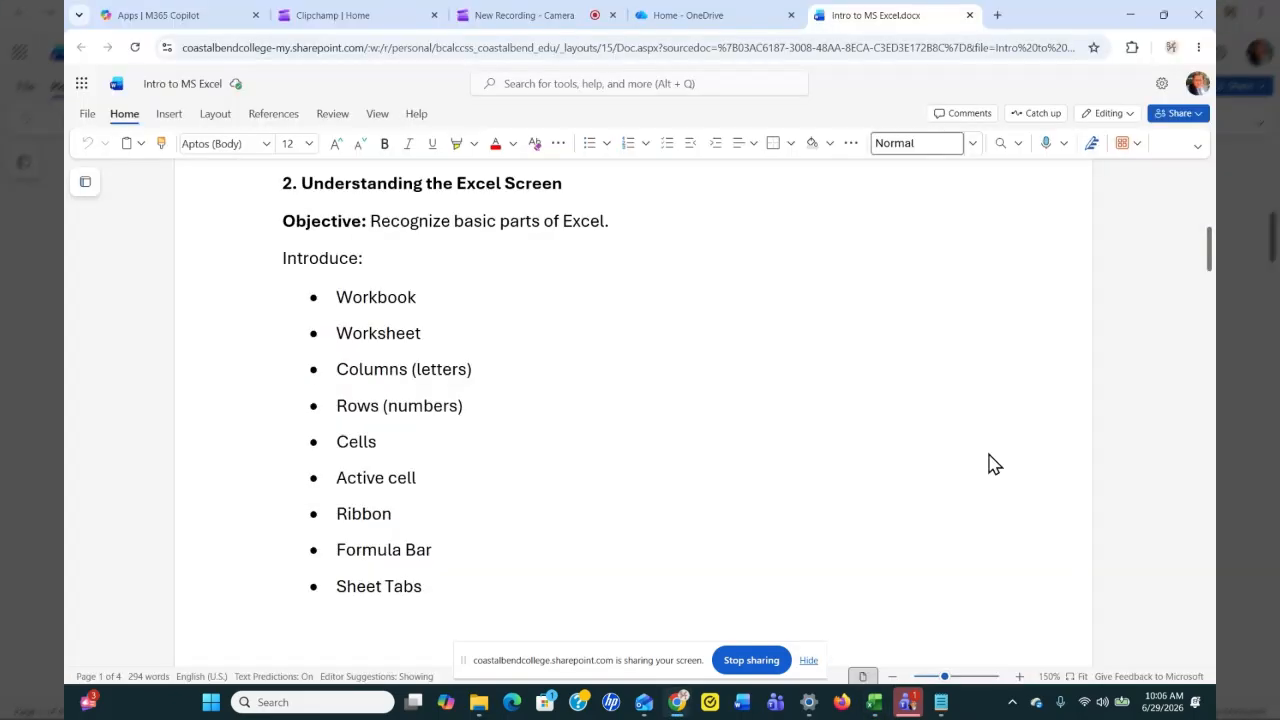
scroll(1035, 431, "down", 1)
scroll(1035, 431, "down", 5)
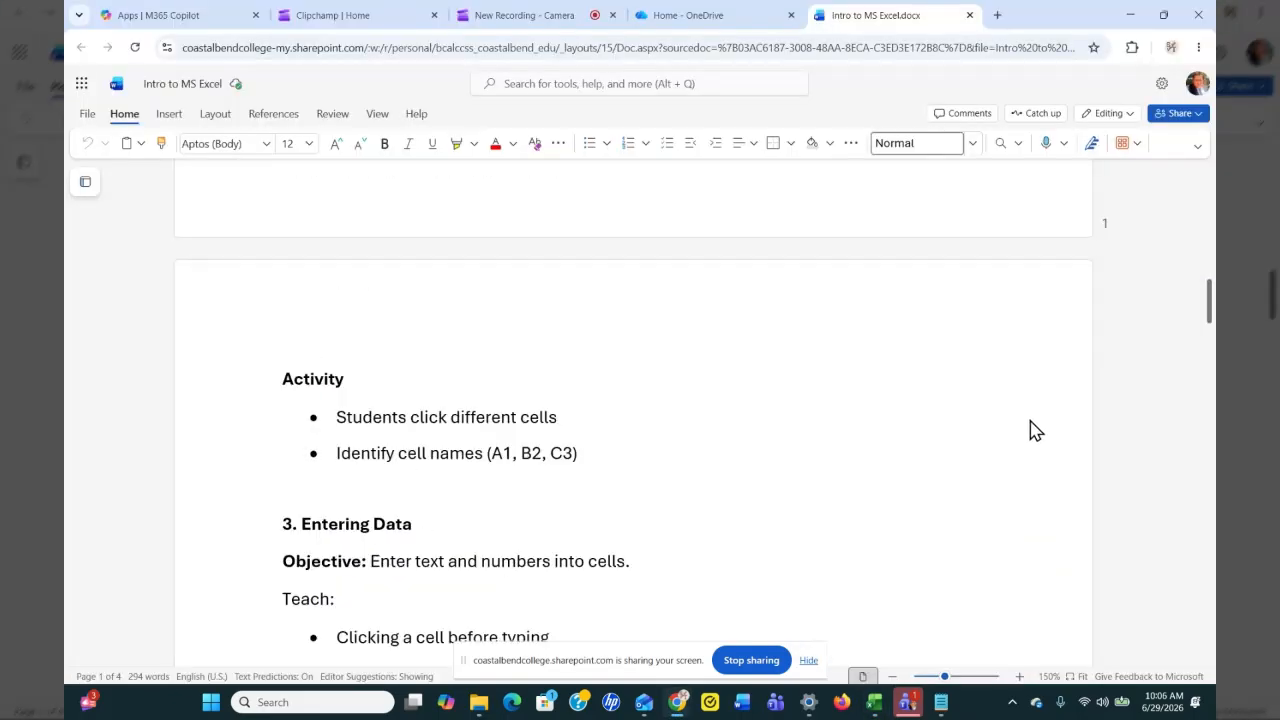
scroll(1035, 431, "down", 3)
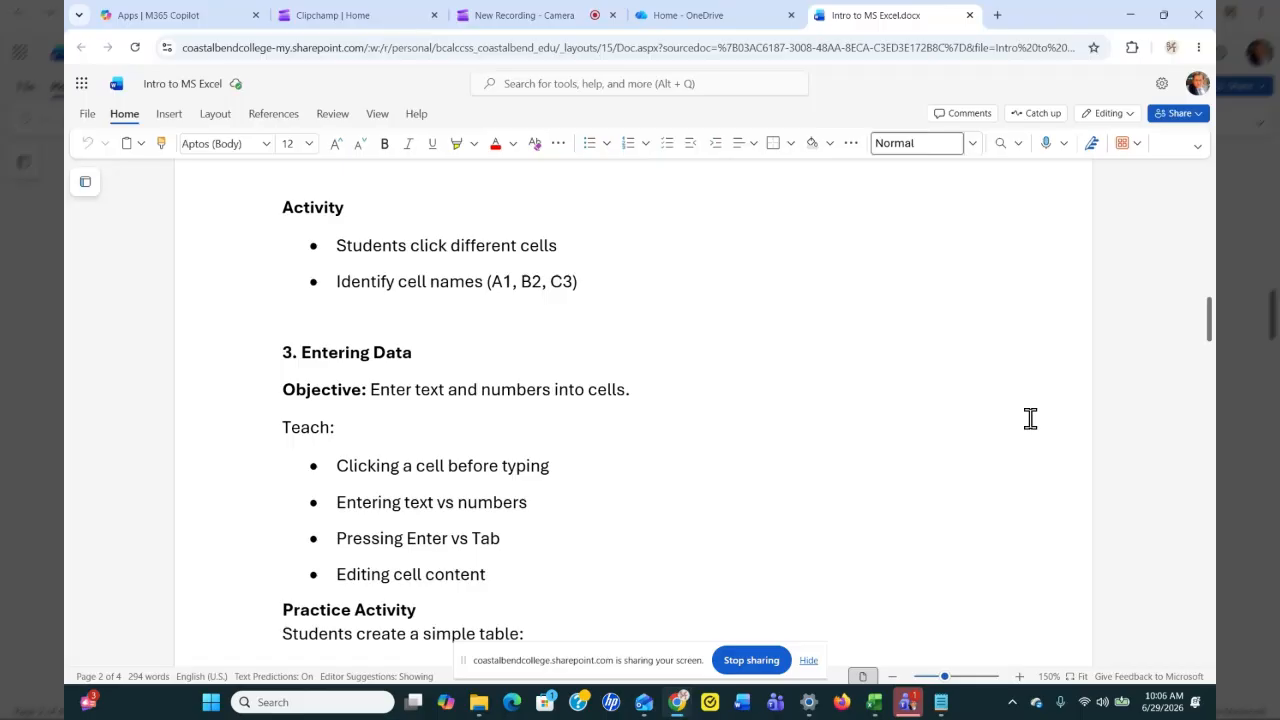
- Switch to Excel's Jan sheet and select cells D2, G8 and J8 in turn
key("alt+Tab")
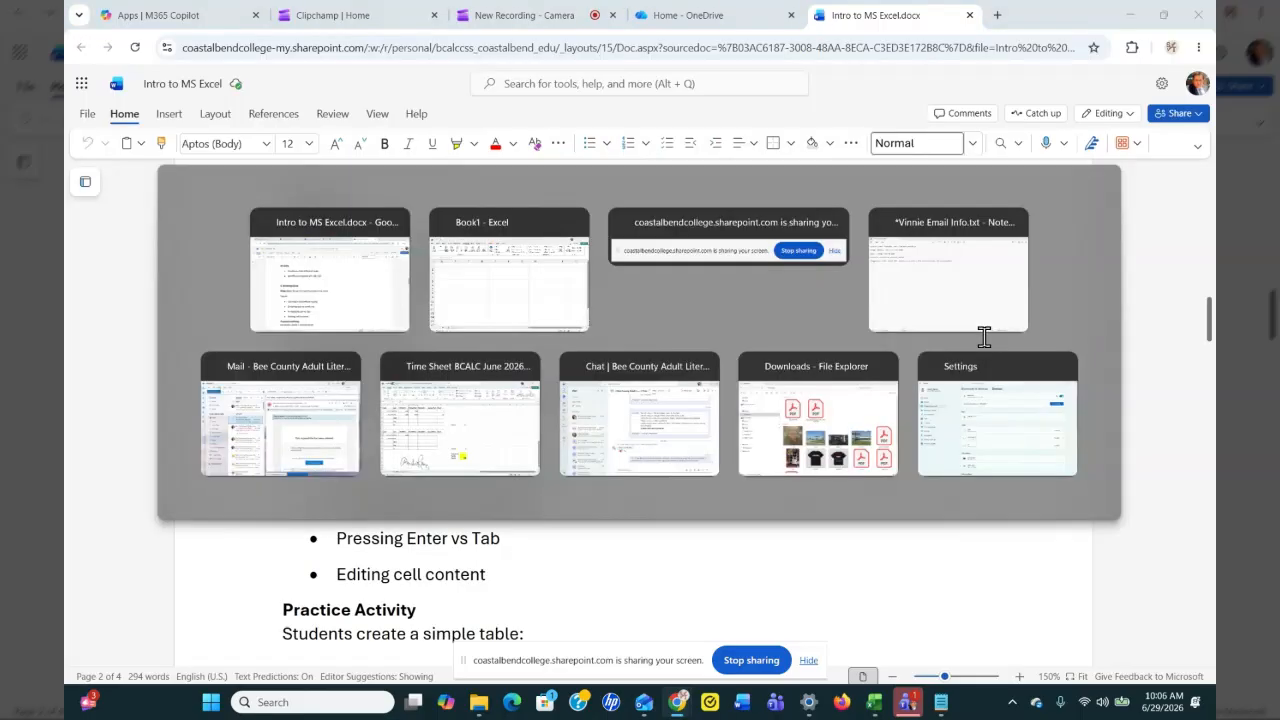
left_click(579, 317)
left_click(404, 241)
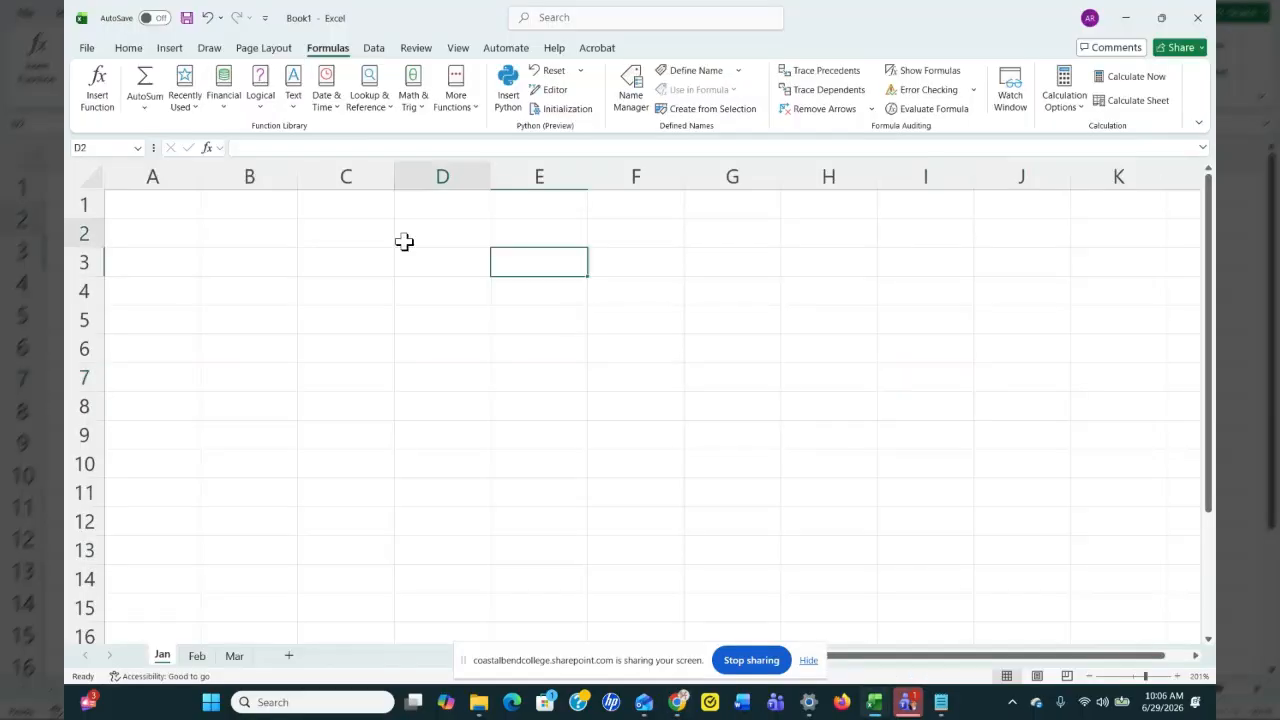
left_click(765, 405)
left_click(1026, 402)
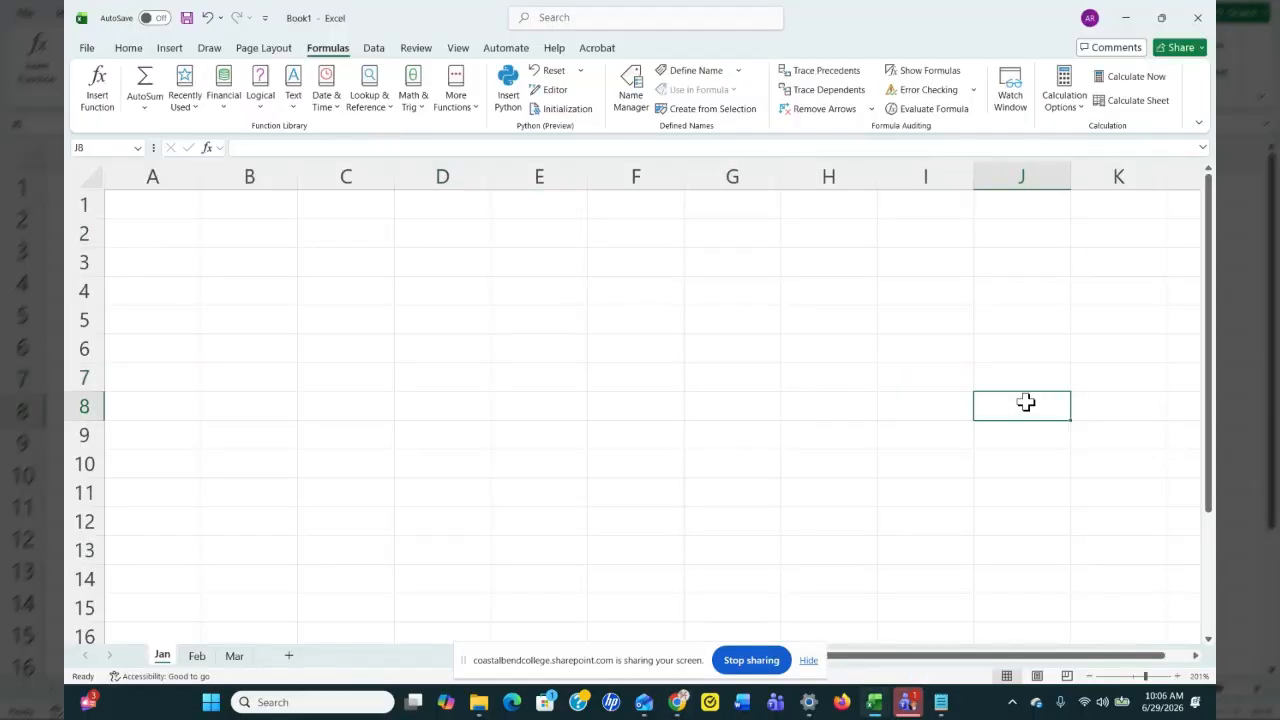
- Move the active cell one cell at a time from J8 through I4 to G8, and select D4
key("Up")
key("Up")
key("Up")
key("Up")
key("Left")
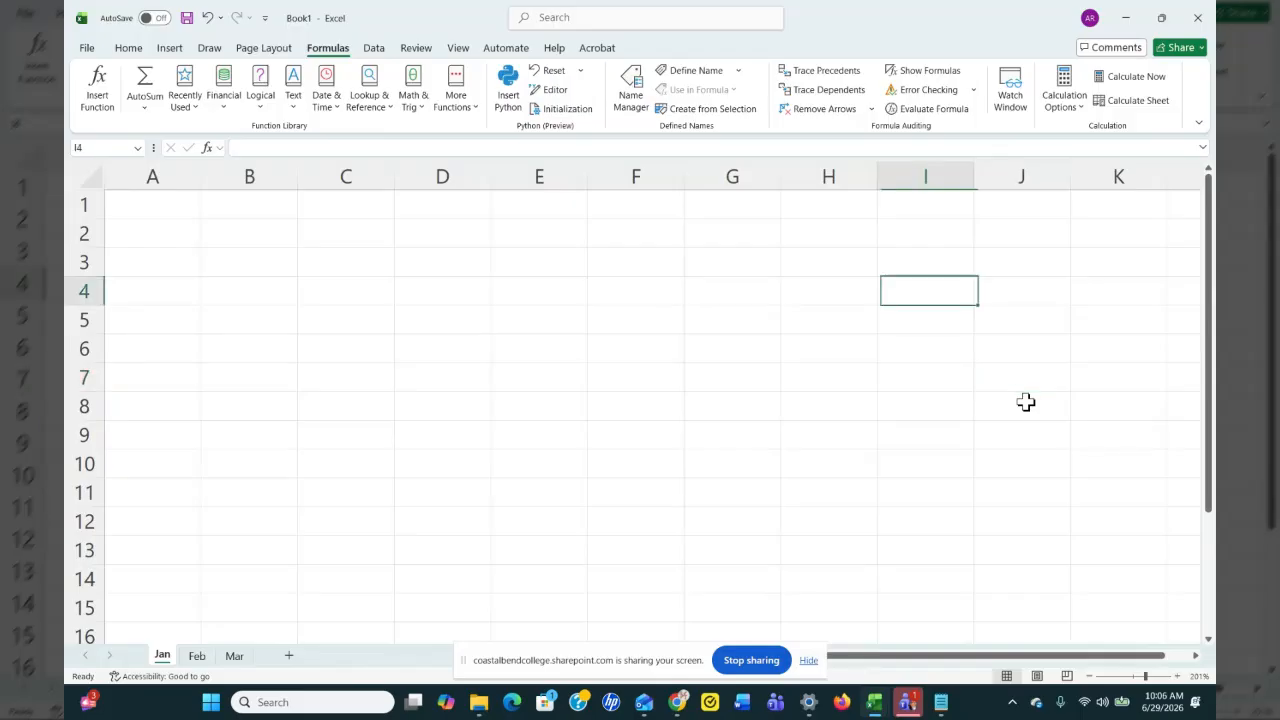
key("Down")
key("Left")
key("Left")
key("Left")
key("Right")
key("Down")
key("Down")
key("Down")
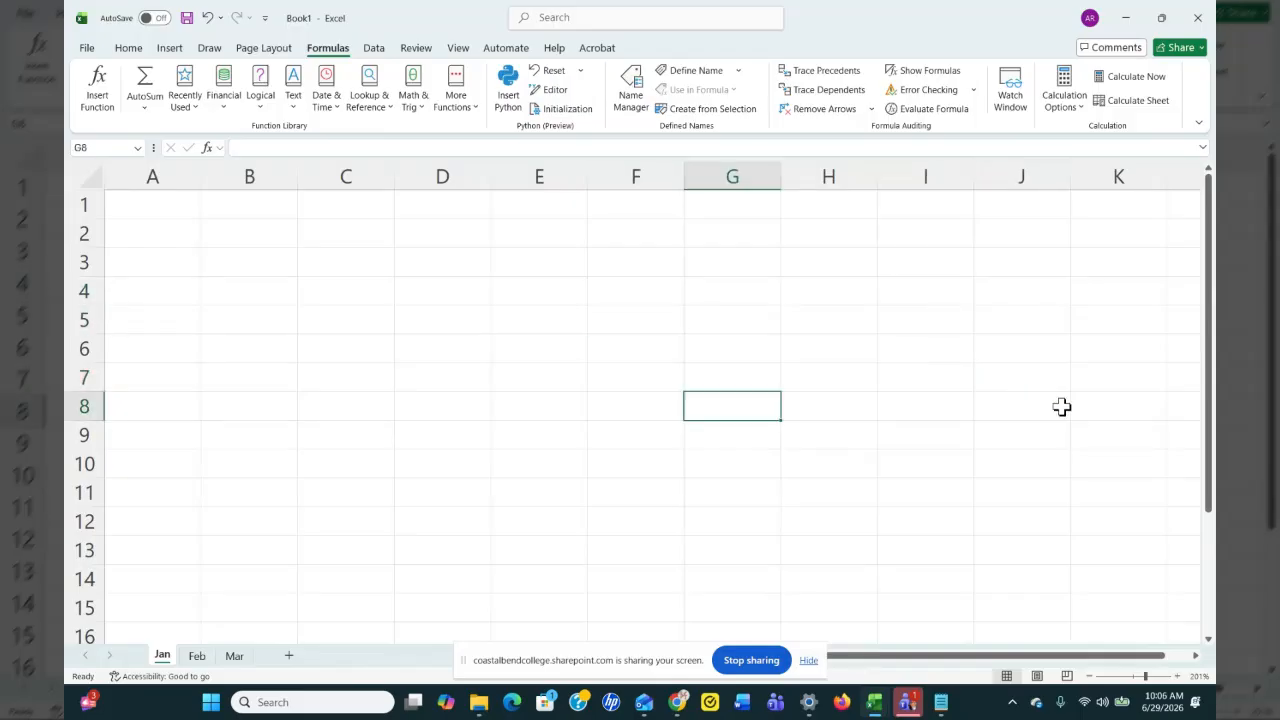
left_click(442, 290)
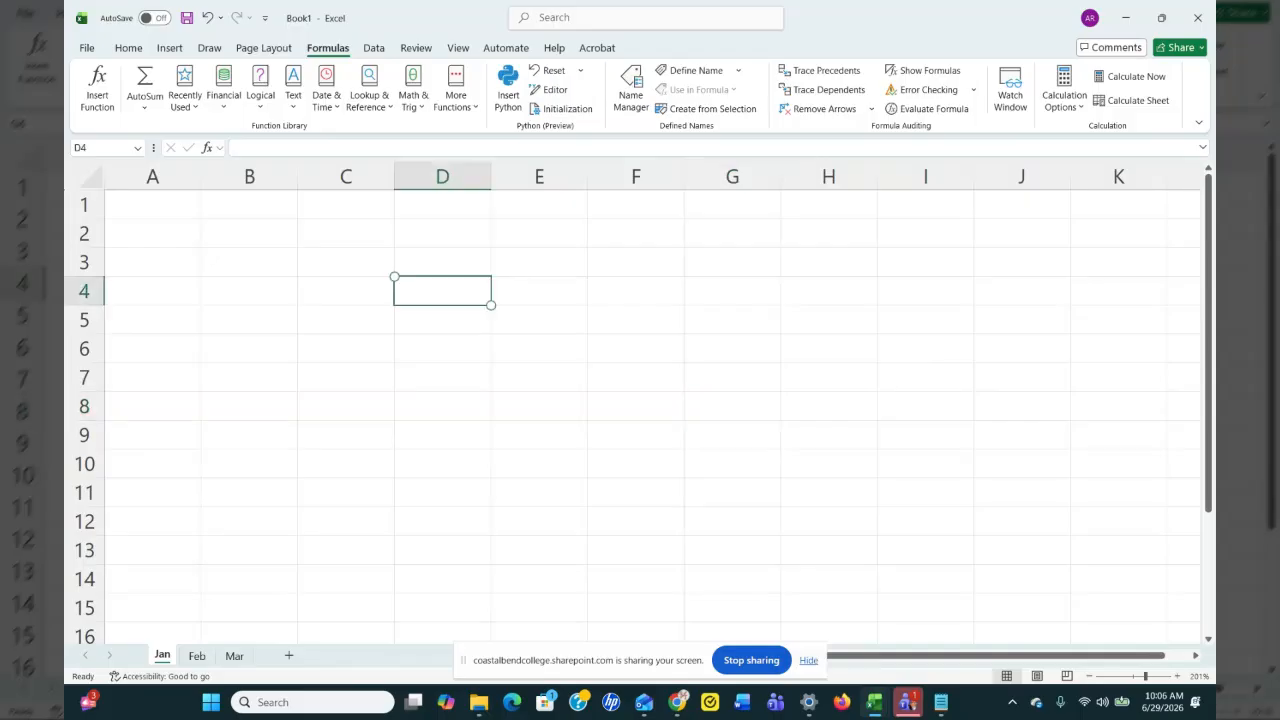
- Read the Entering Data practice table in the Word lesson plan and return to Excel
key("alt+Tab")
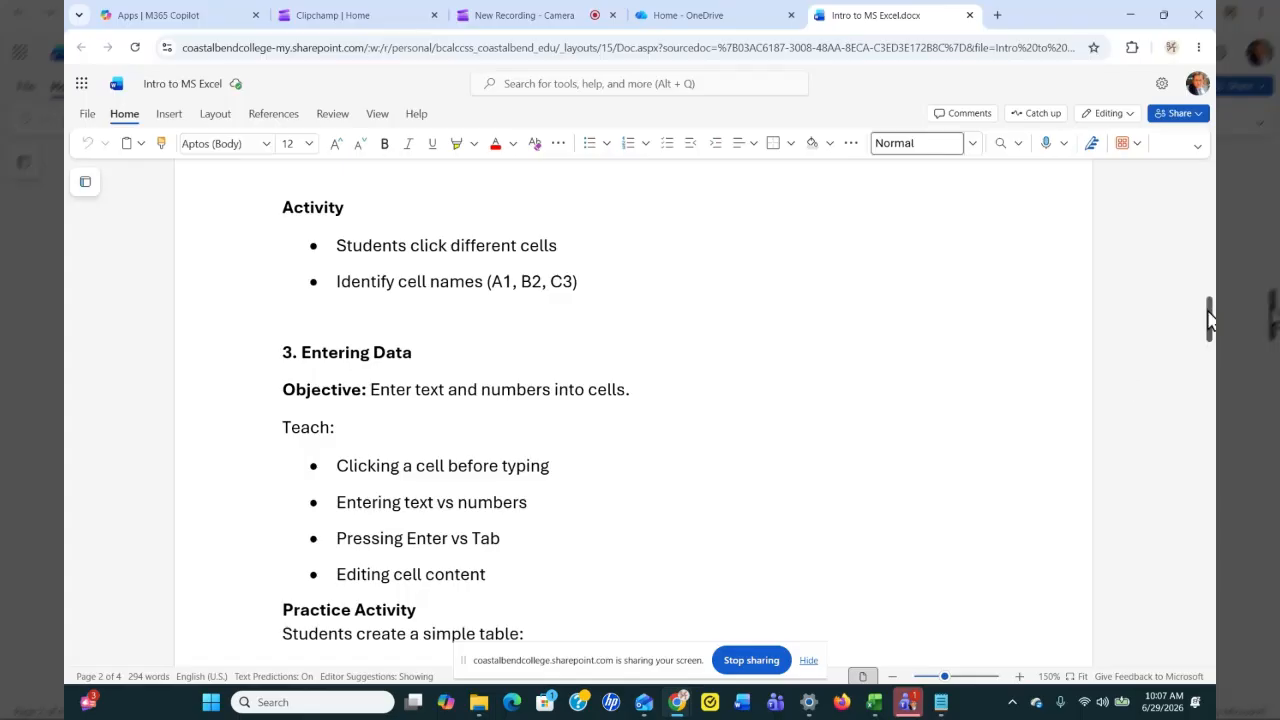
left_click_drag(1208, 318, 1212, 334)
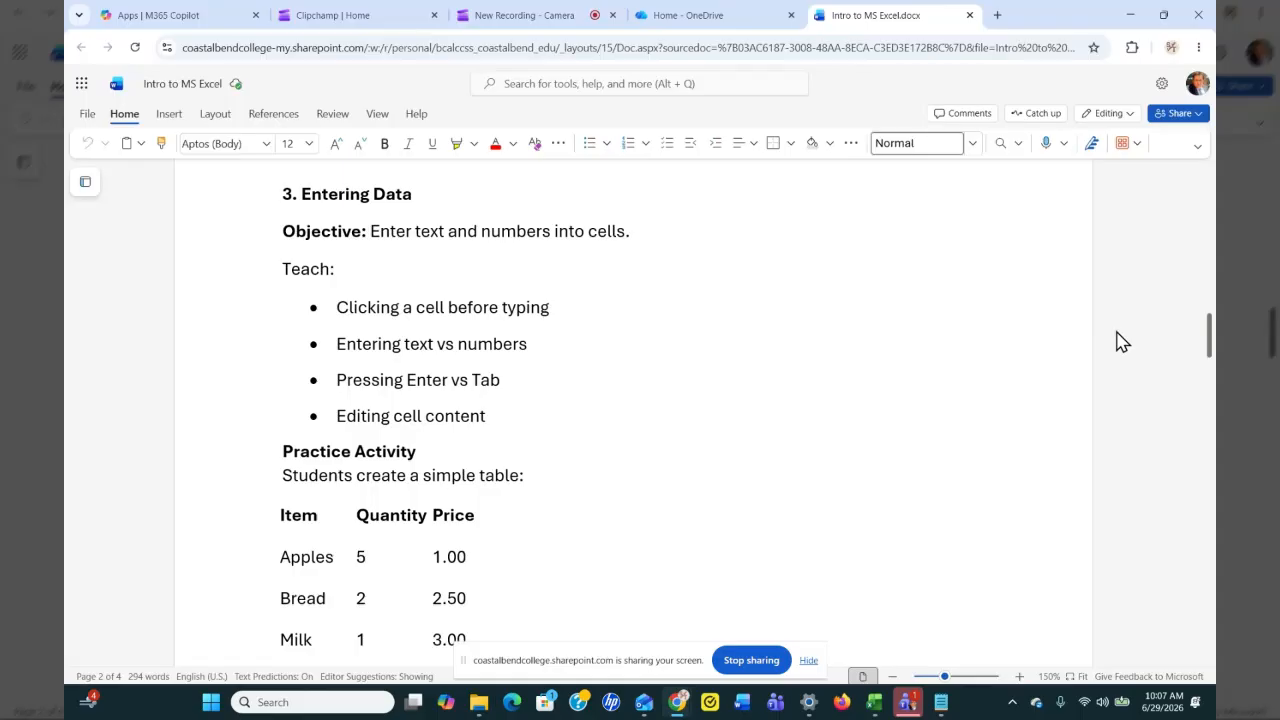
key("alt+Tab")
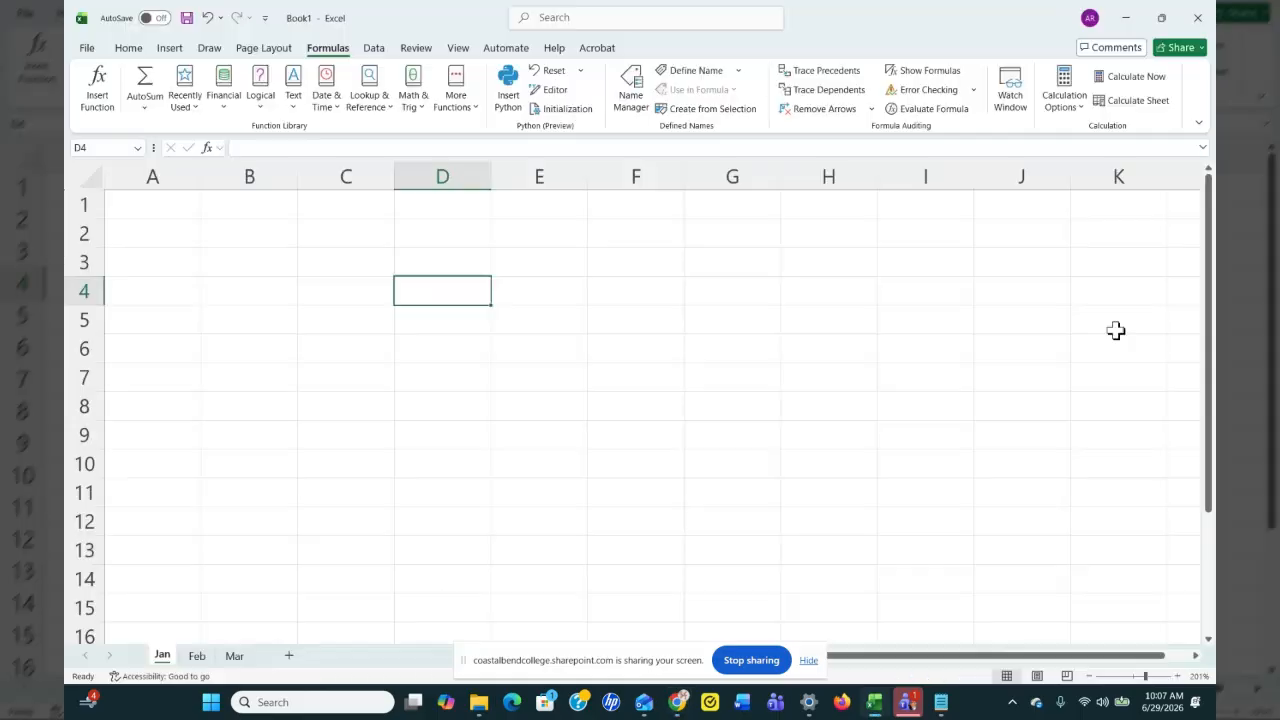
- Enter the items Apple, Milk and Bread down cells A2 to A4 of the Jan sheet
left_click(128, 238)
type("App")
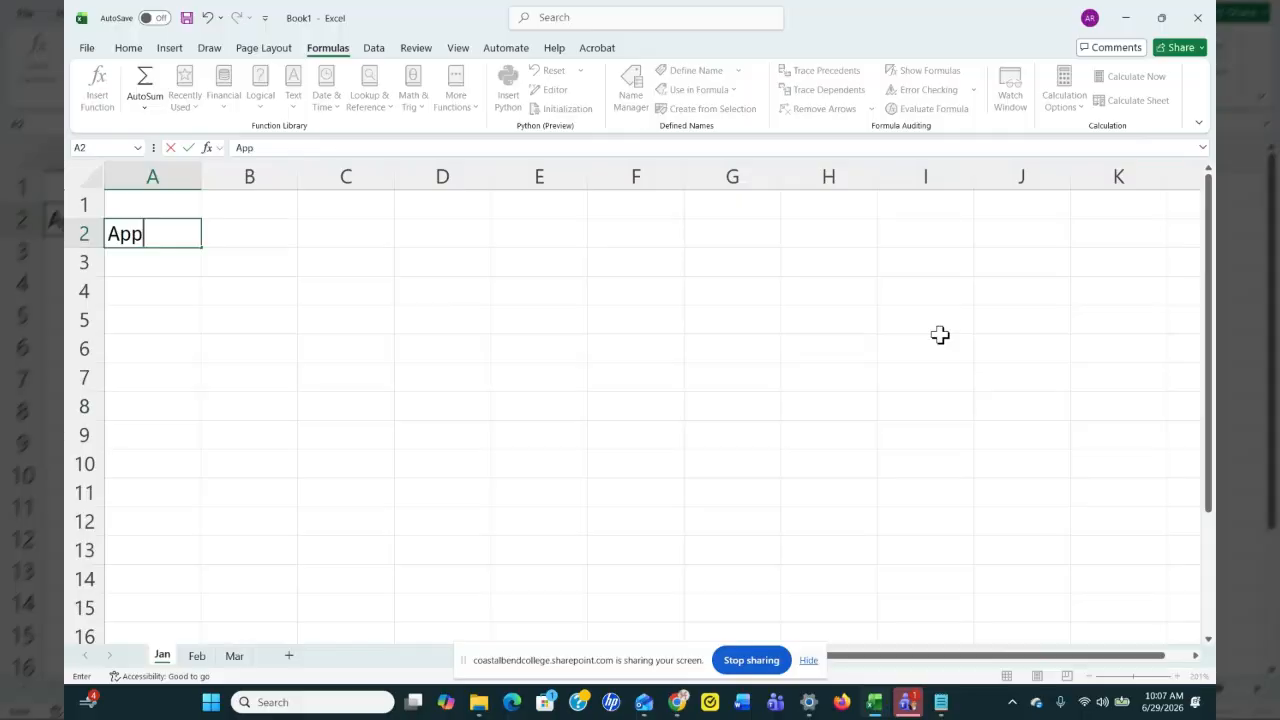
type("le")
key("Return")
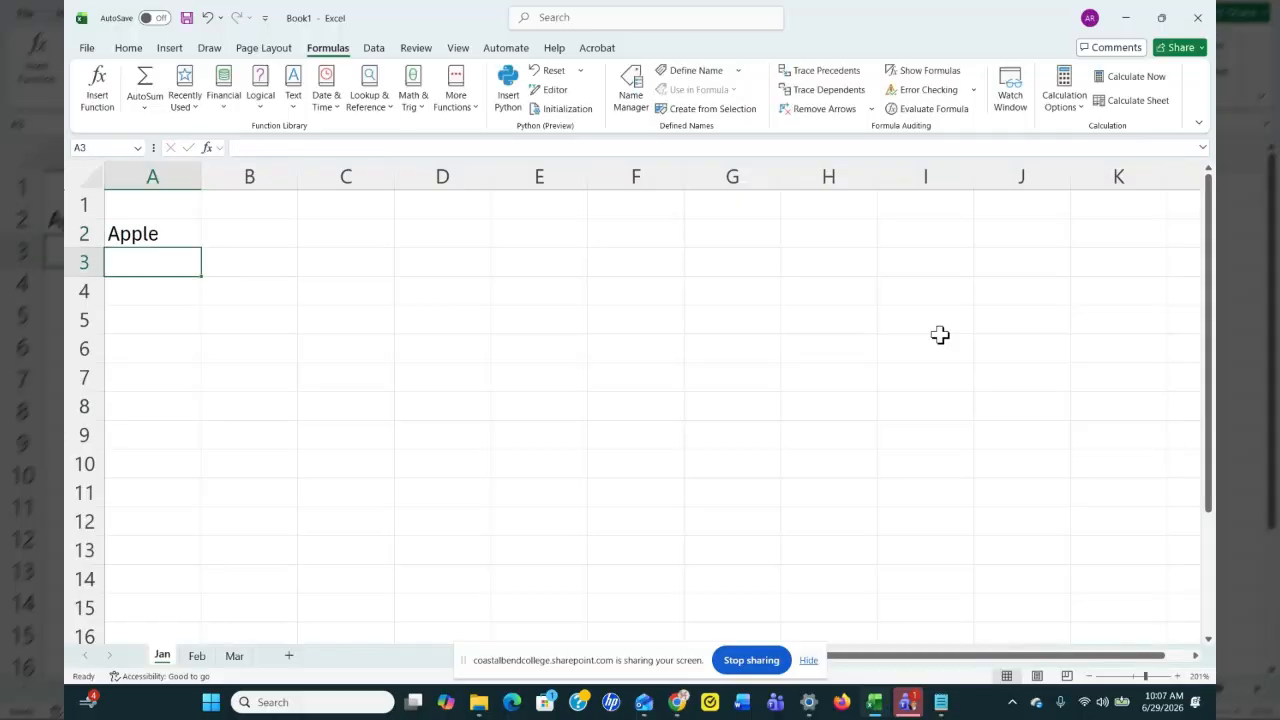
type("Milk")
key("Return")
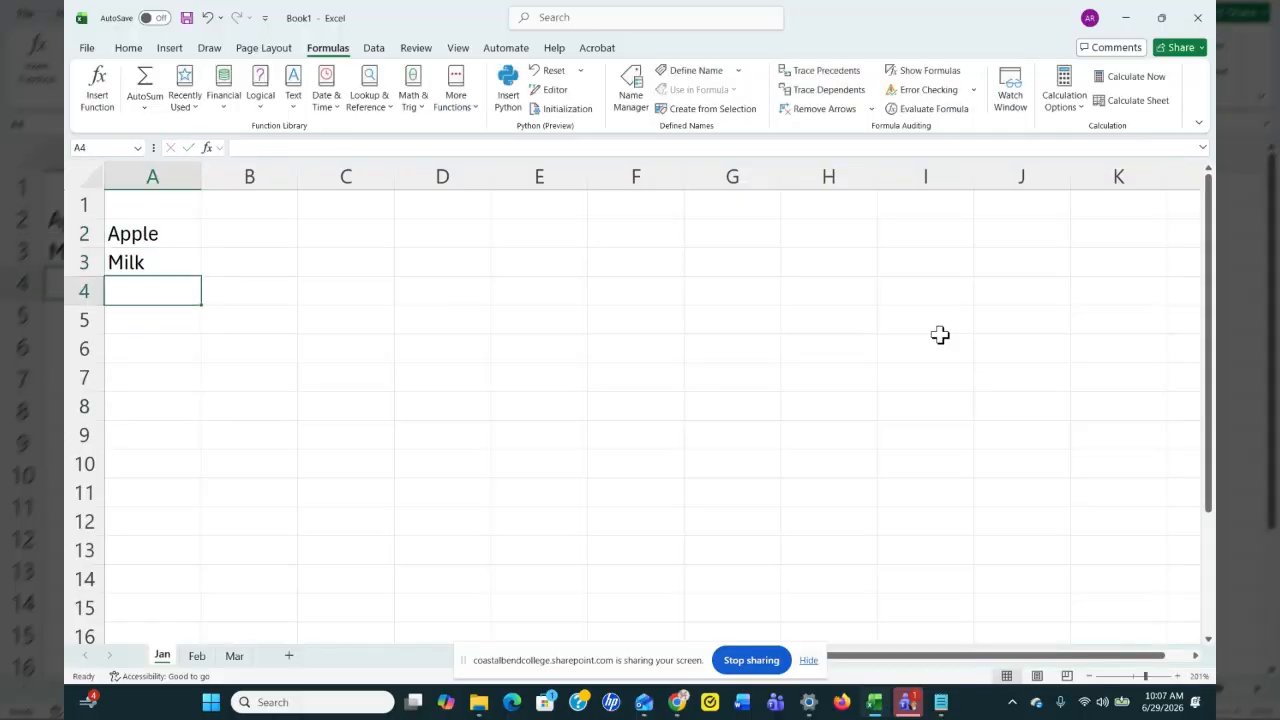
type("Bread")
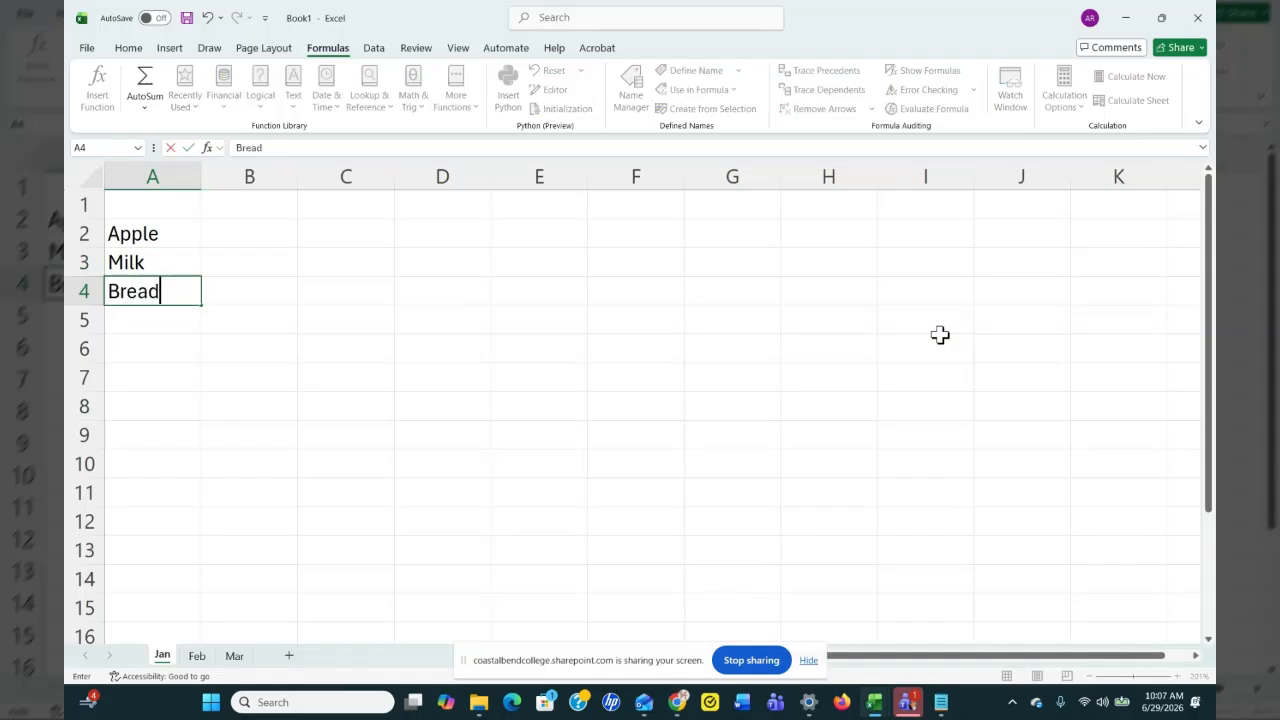
- Edit the text in cell A2 so it reads Apples
double_click(172, 233)
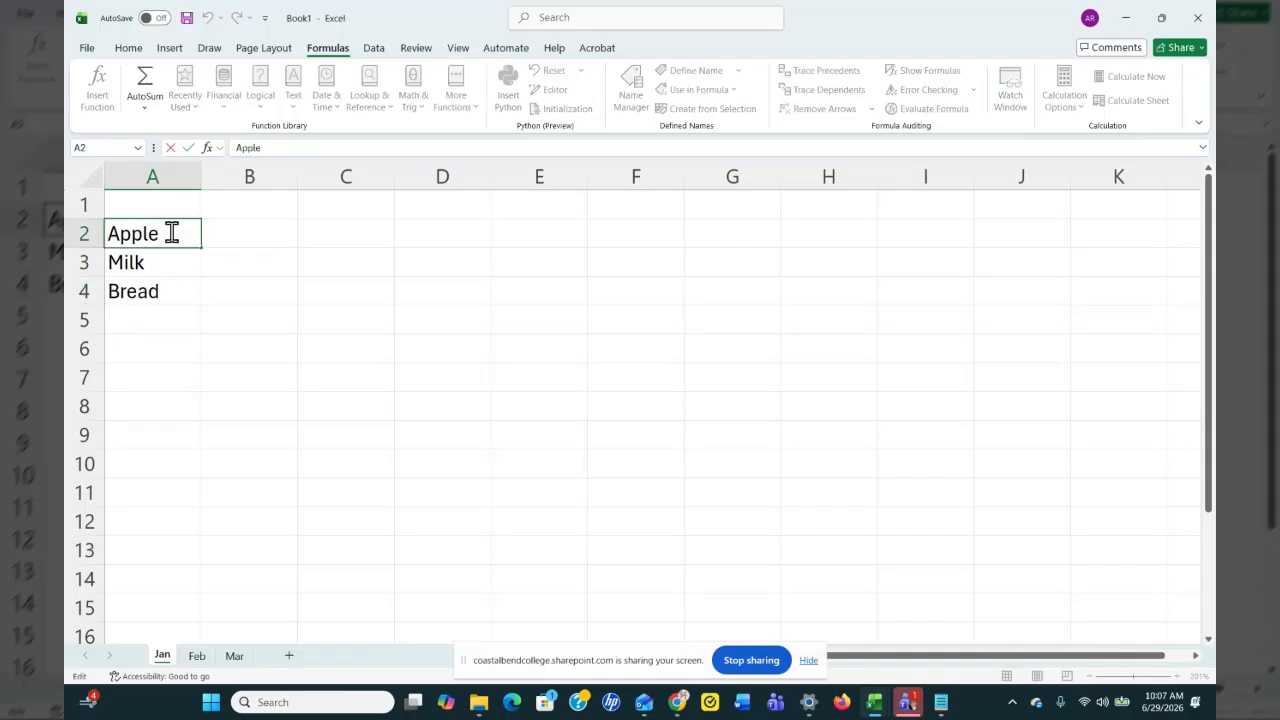
type("s")
left_click(238, 237)
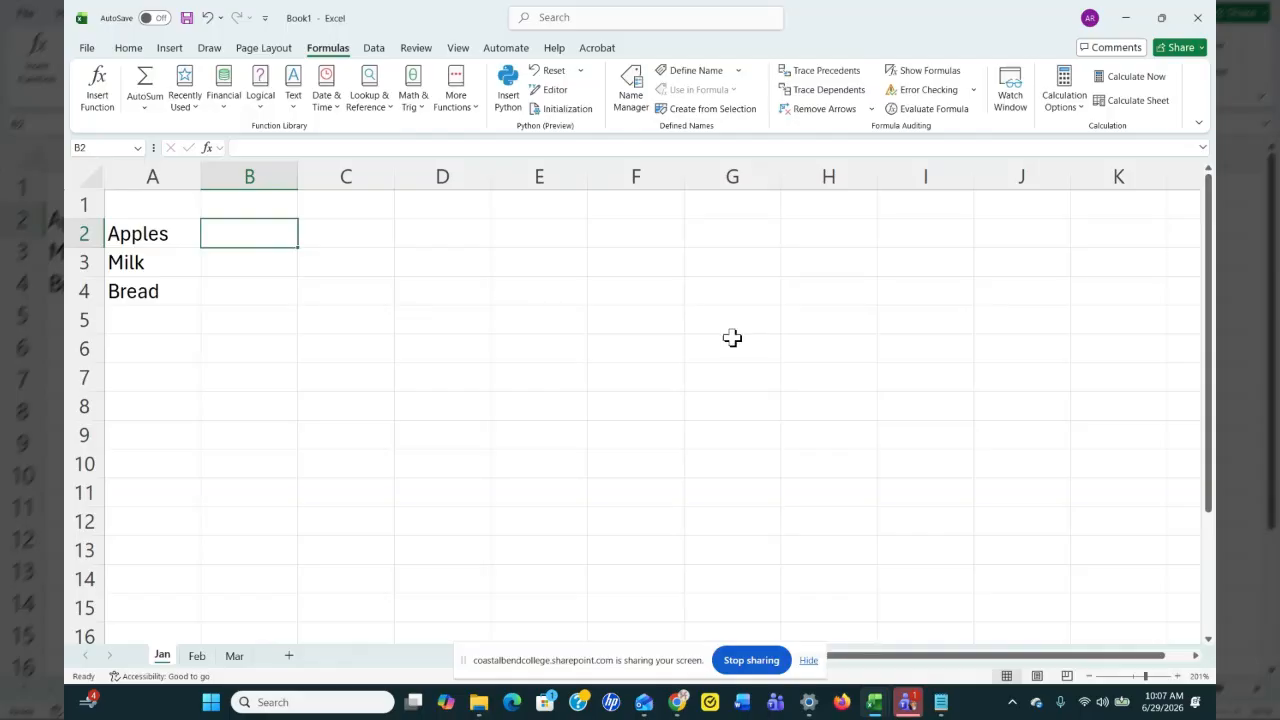
- Enter the column headings Item, Qty, Price and Total across cells A1 to D1
left_click(176, 205)
type("It")
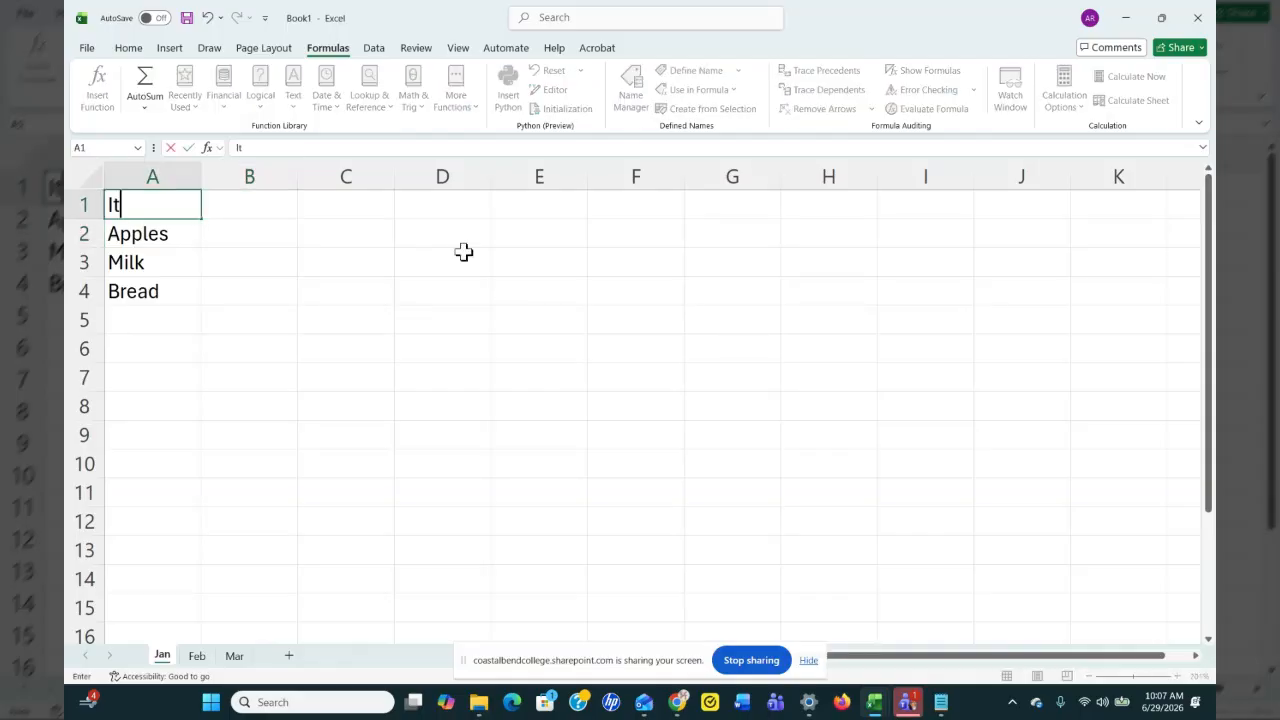
type("em")
key("Tab")
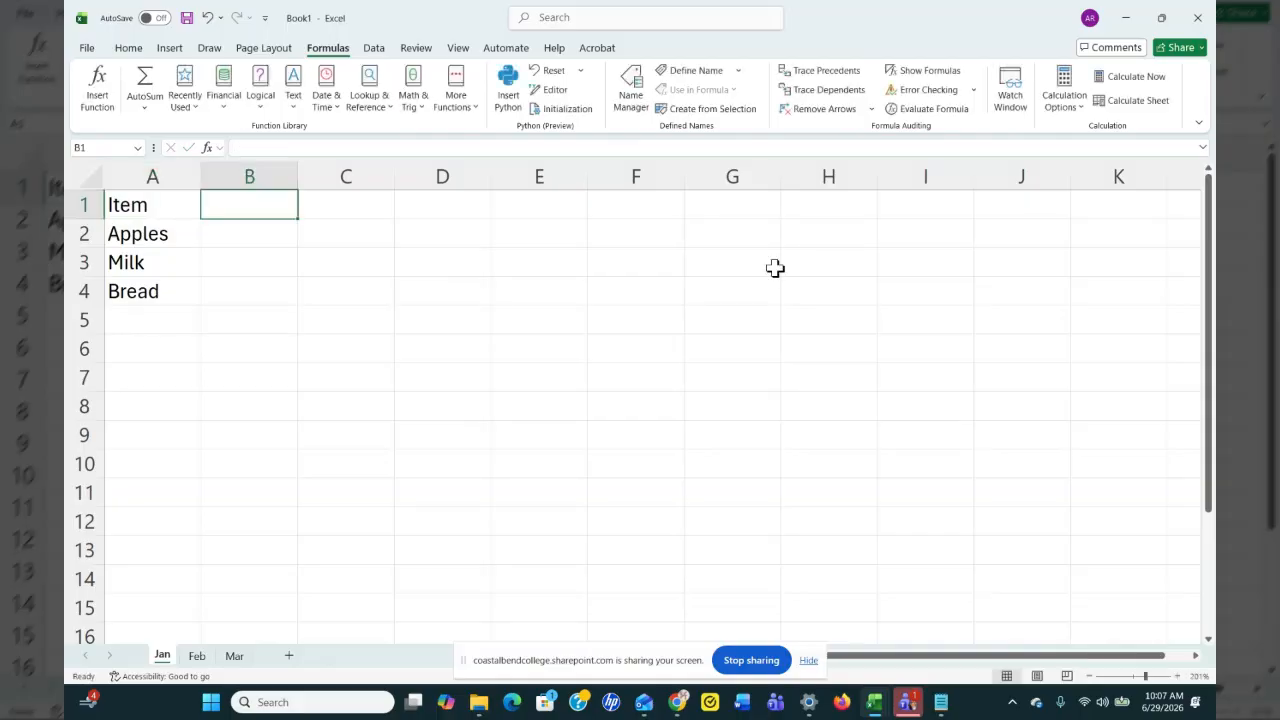
type("Qty")
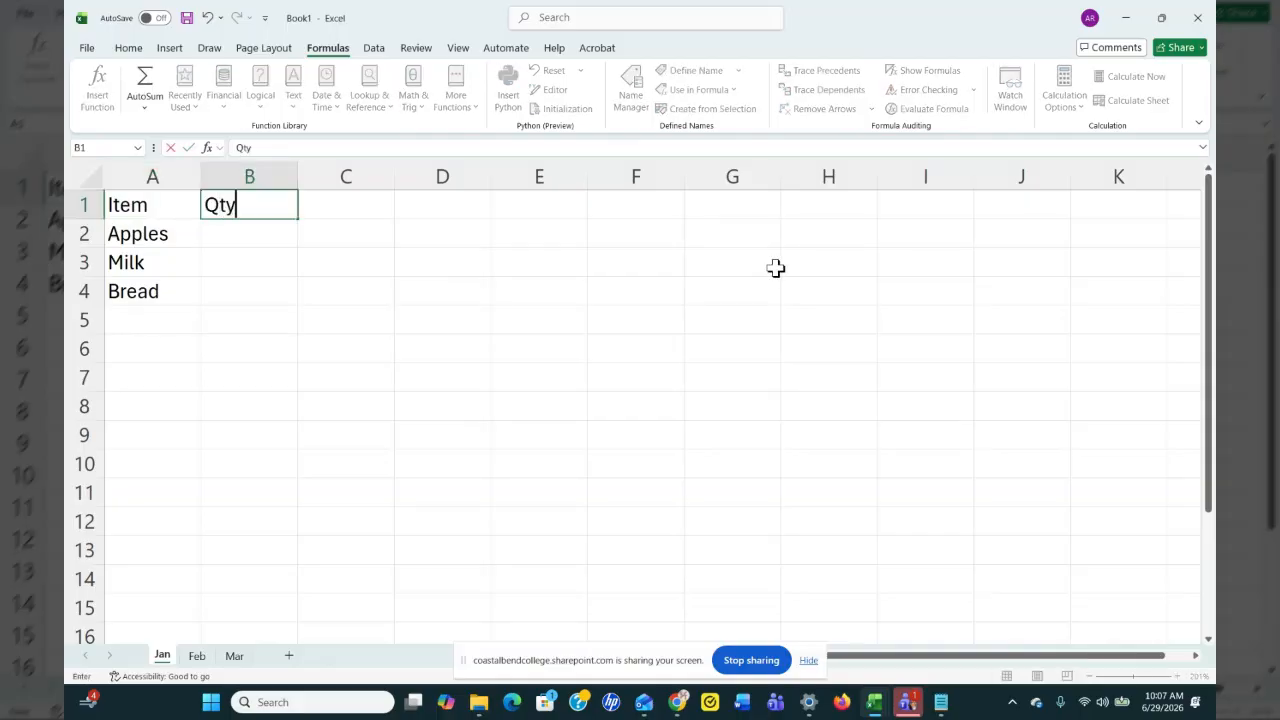
key("Tab")
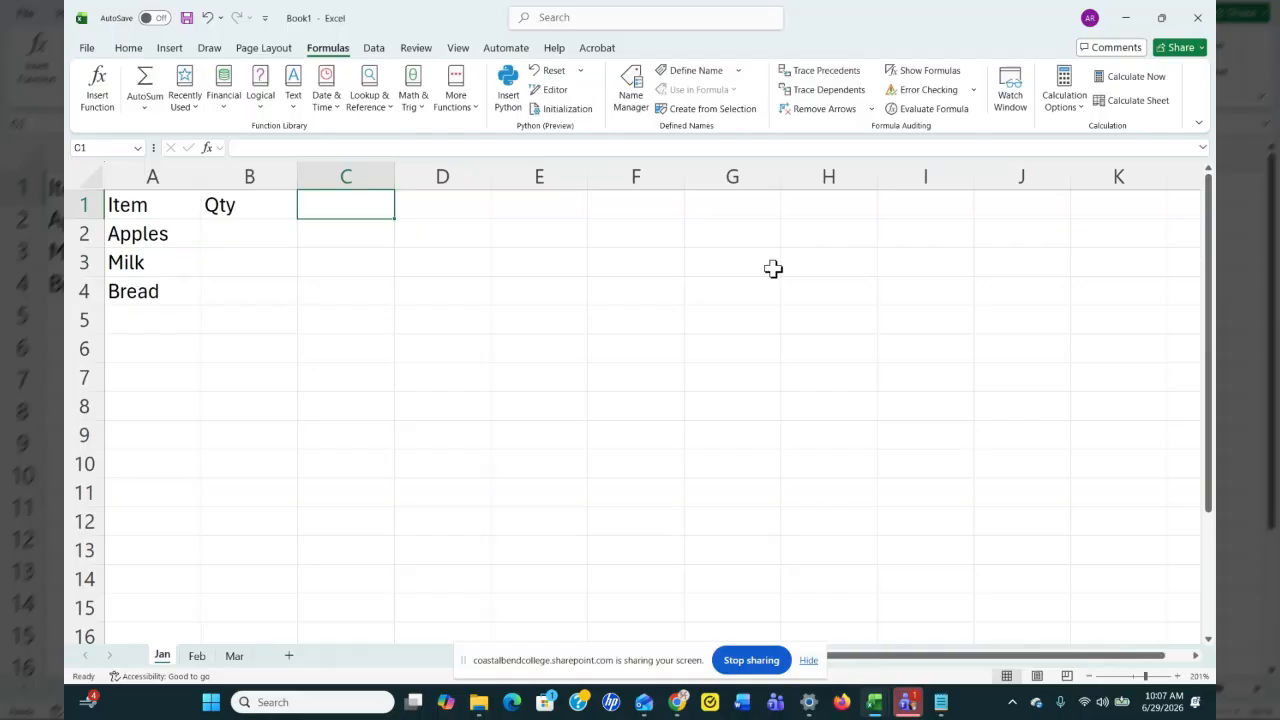
type("Price")
key("Tab")
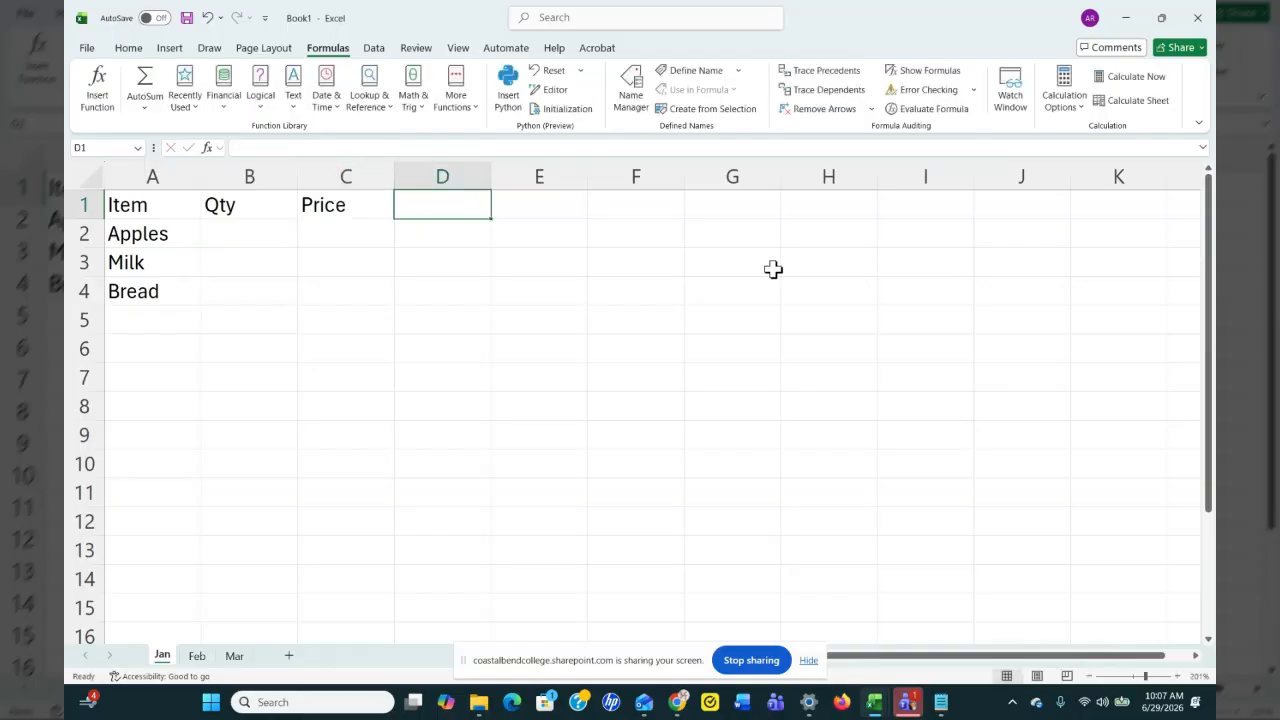
type("To")
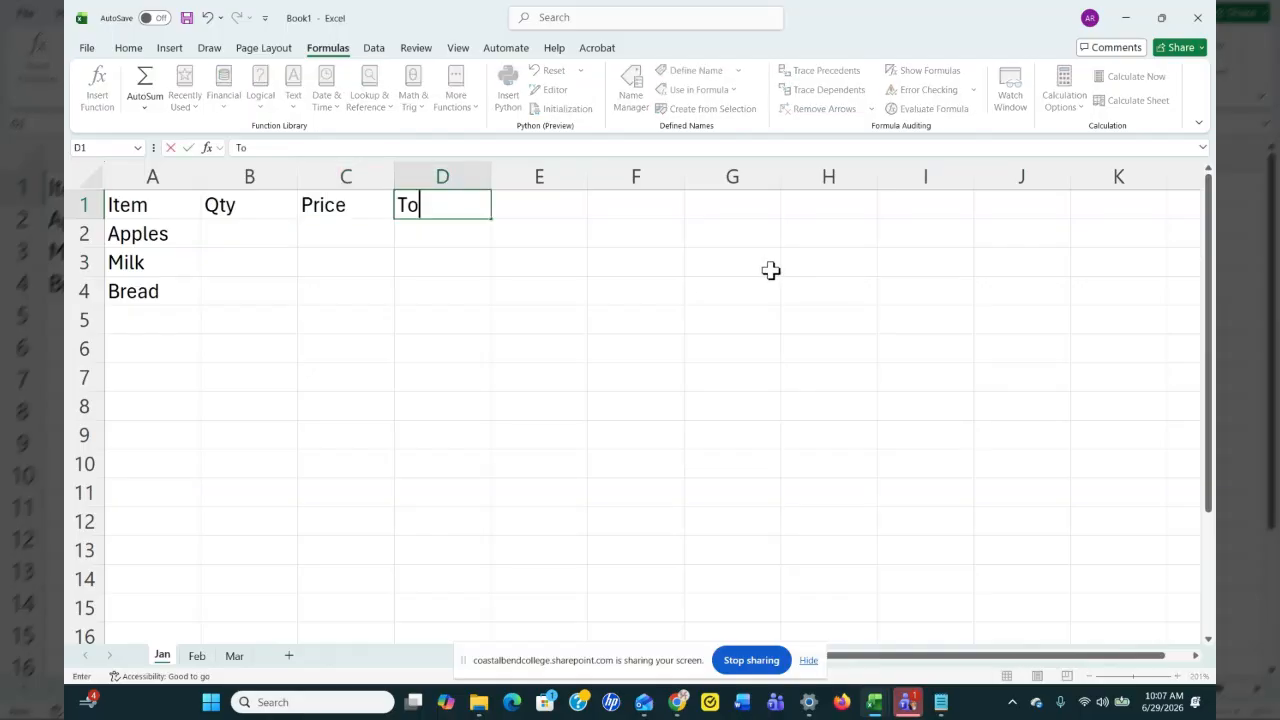
type("tal")
key("Return")
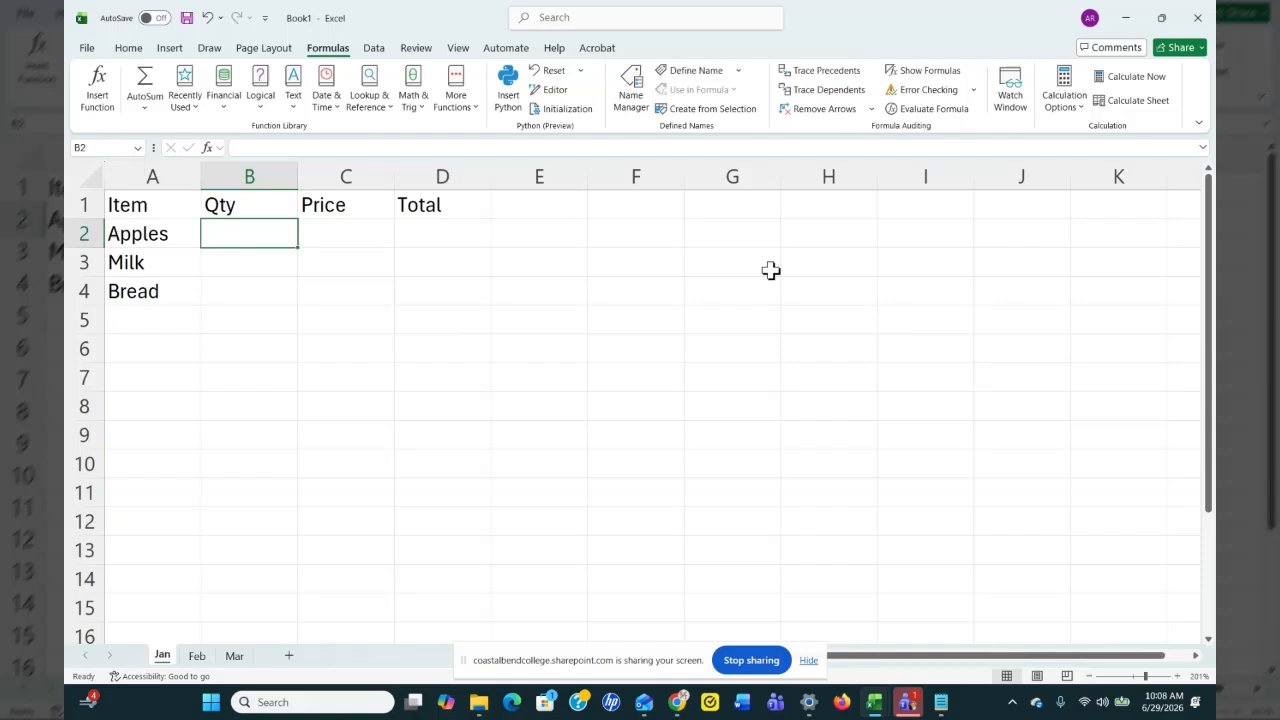
- Enter the quantities 5, 3 and 4 for Apples, Milk and Bread in the Qty column
type("5")
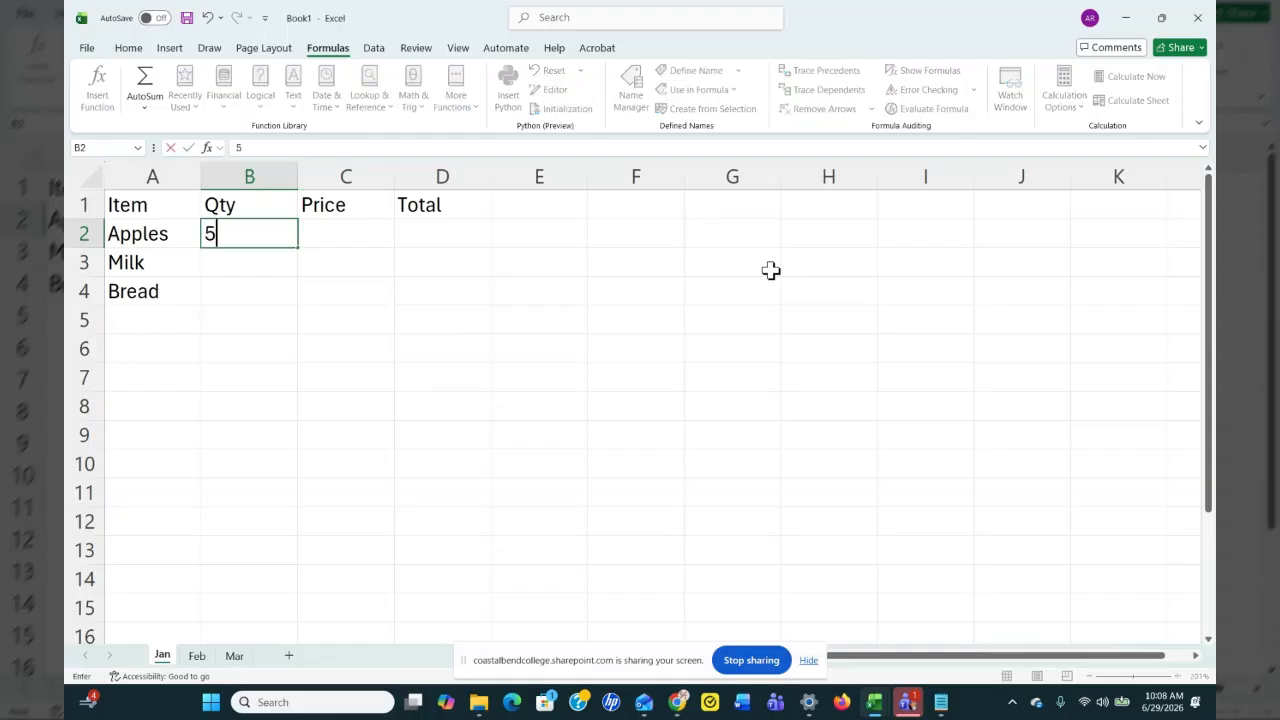
key("Return")
type("2")
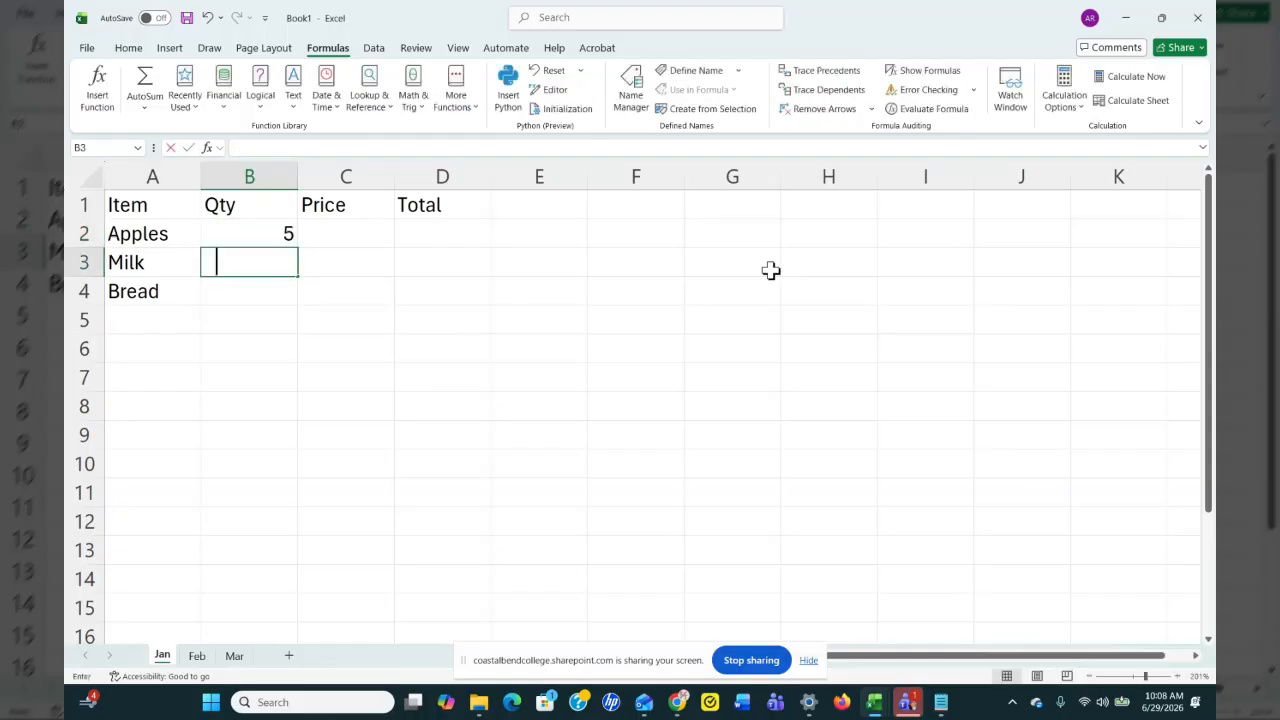
key("Return")
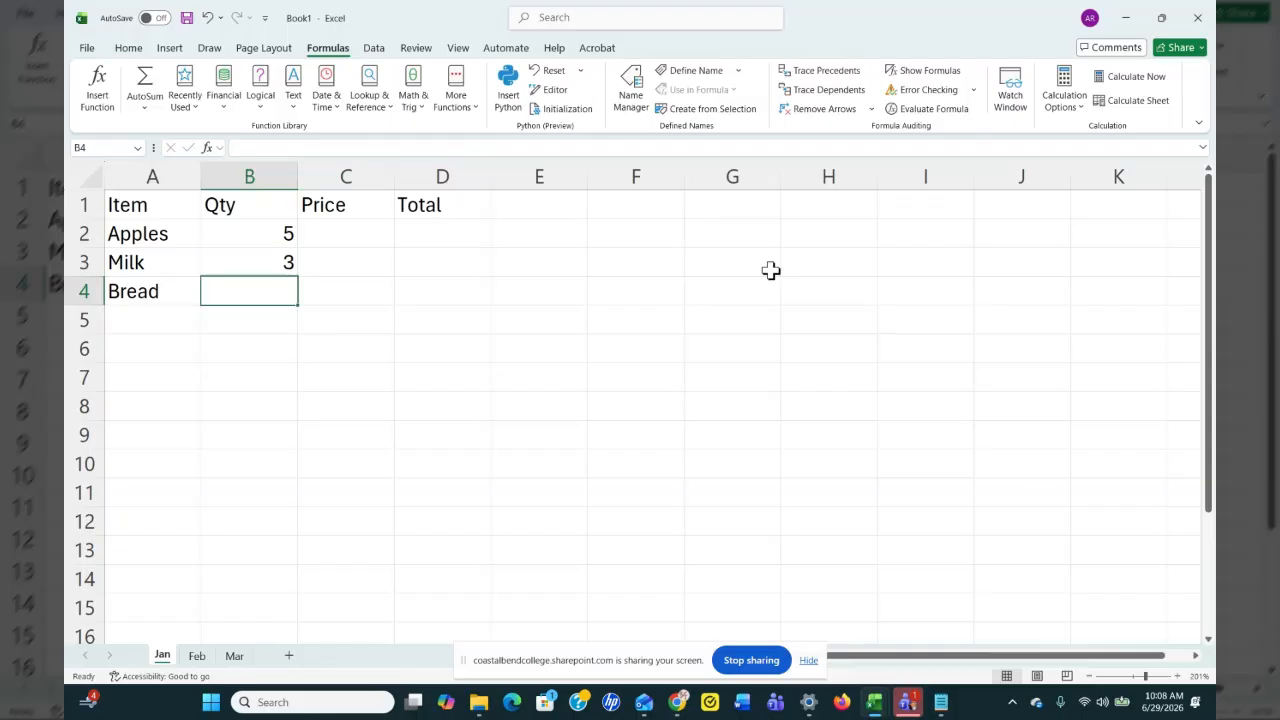
type("4")
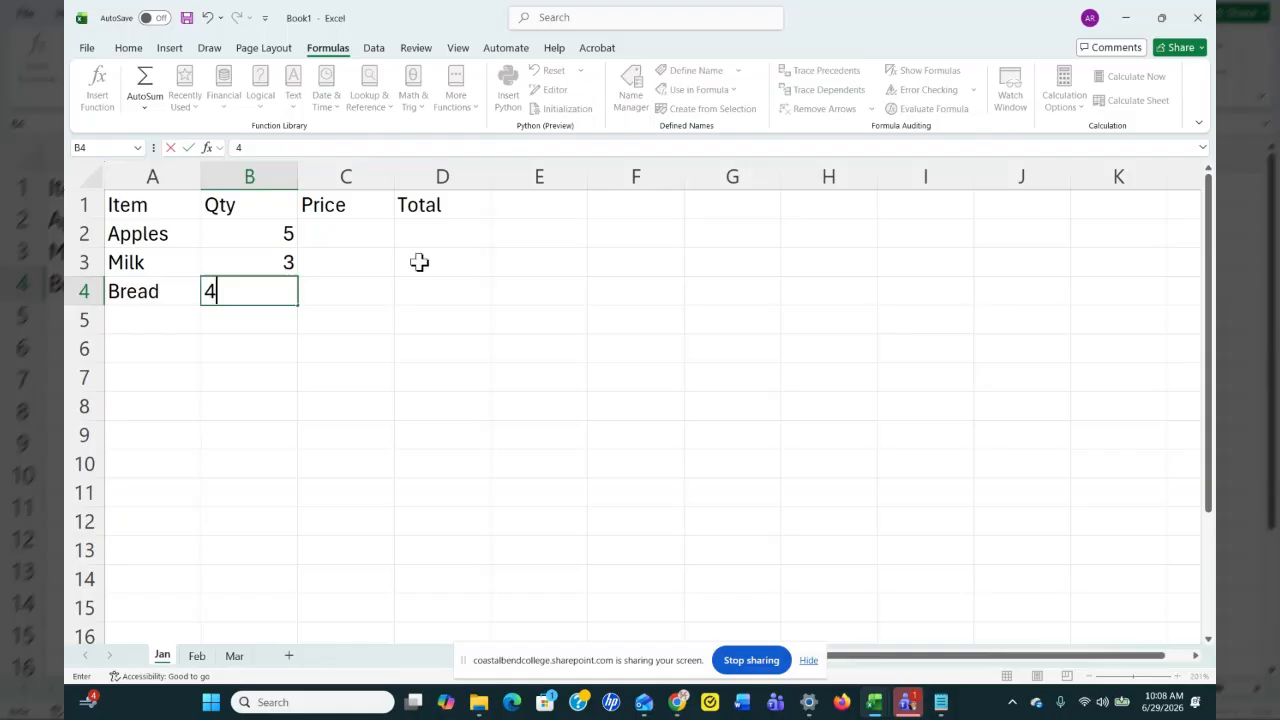
- Enter the prices 7.15 for Apples, 3 for Milk and 1.5 for Bread in the Price column
left_click(350, 233)
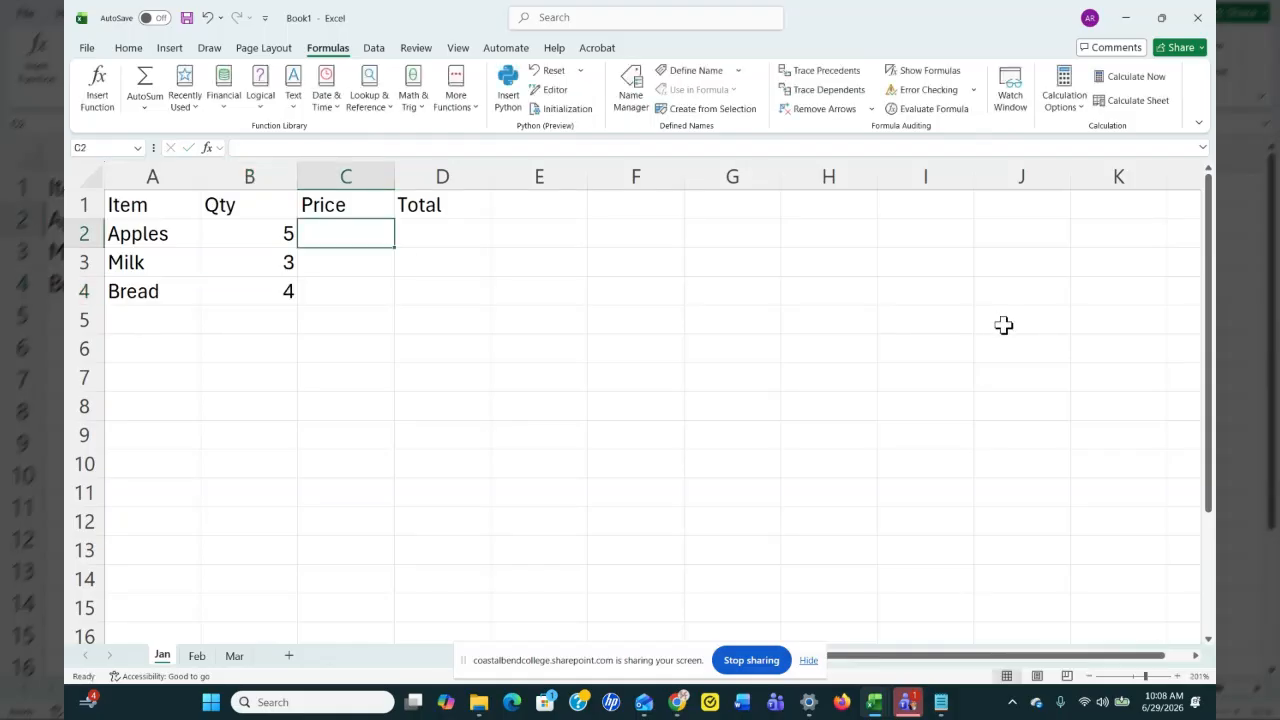
type("7.15")
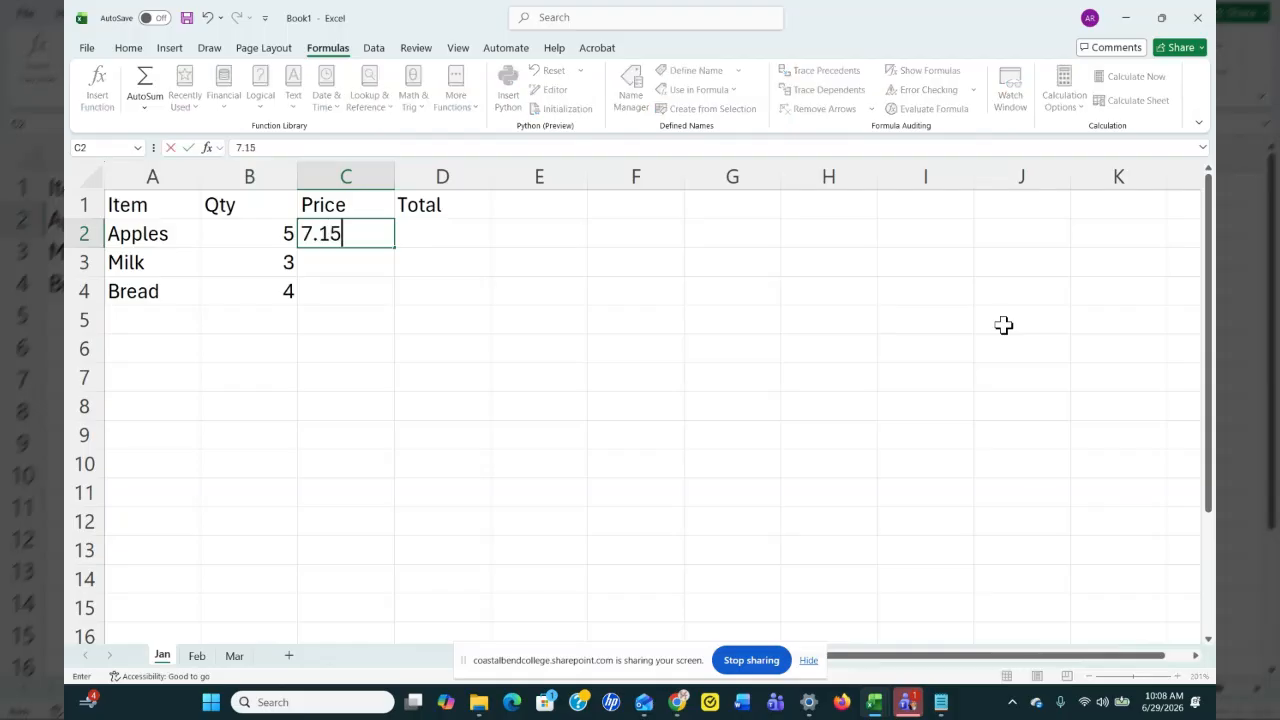
key("Return")
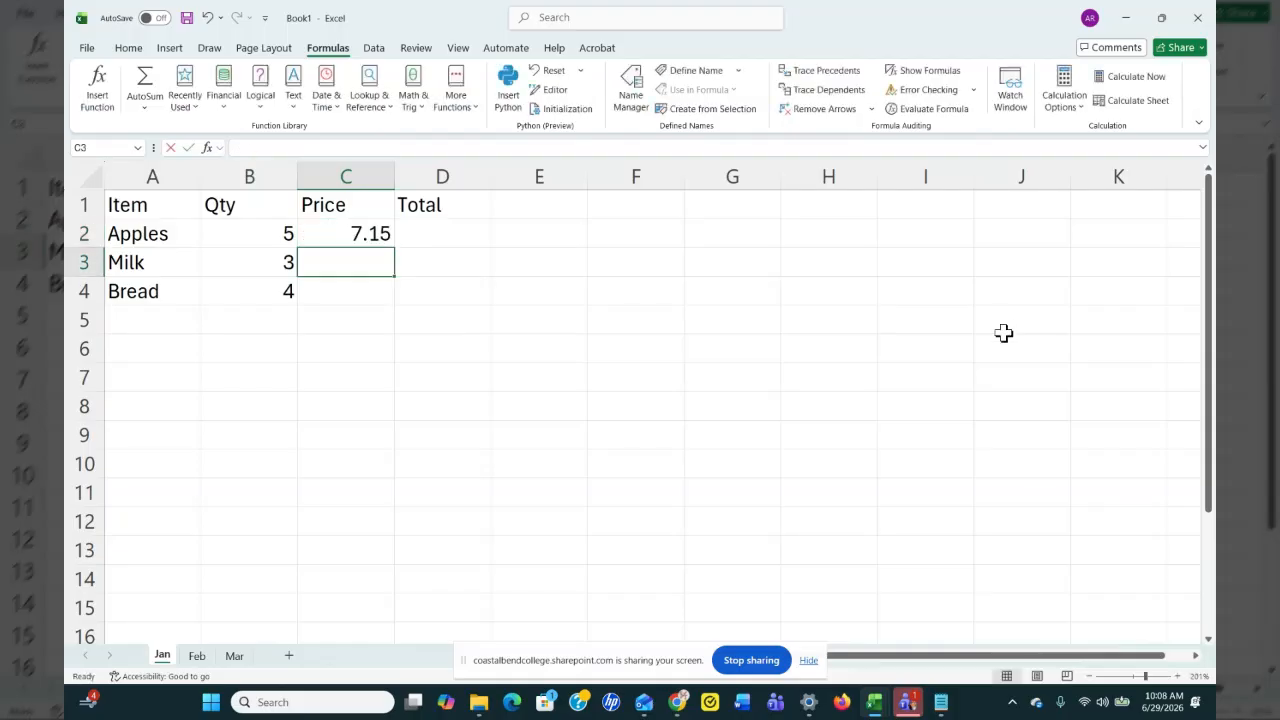
type("3")
key("Return")
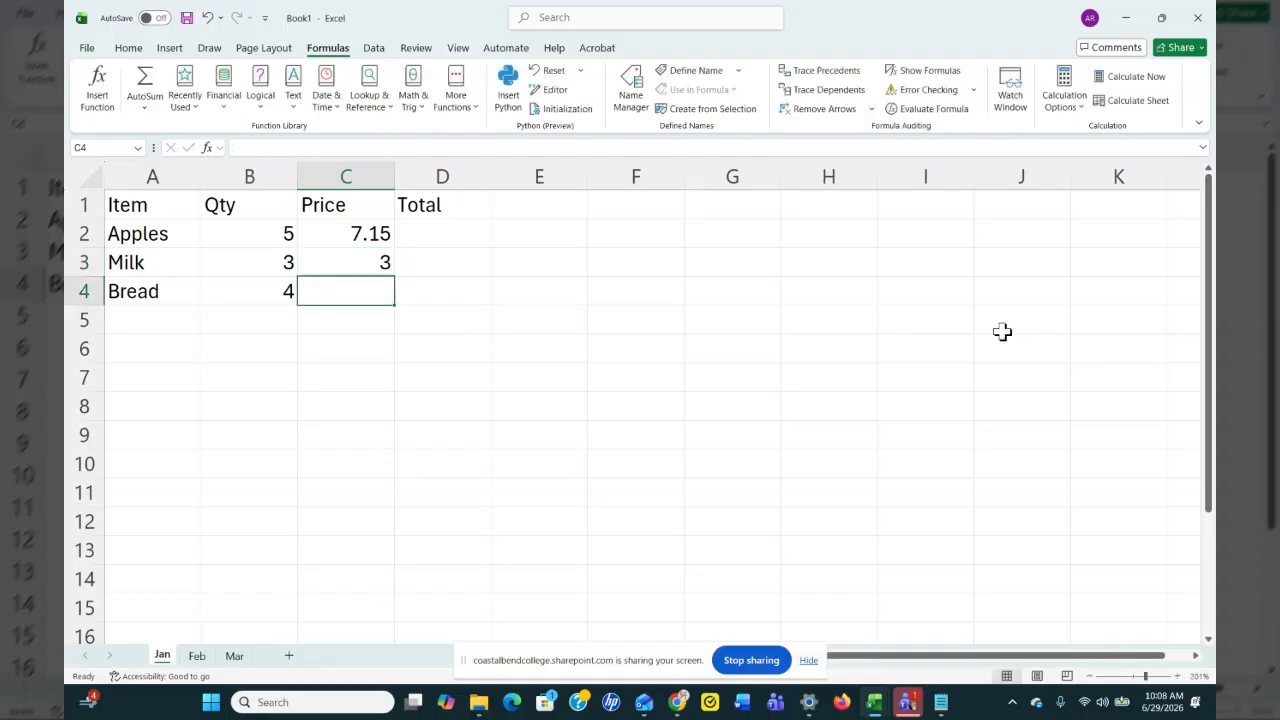
type("1.5")
key("ctrl+Return")
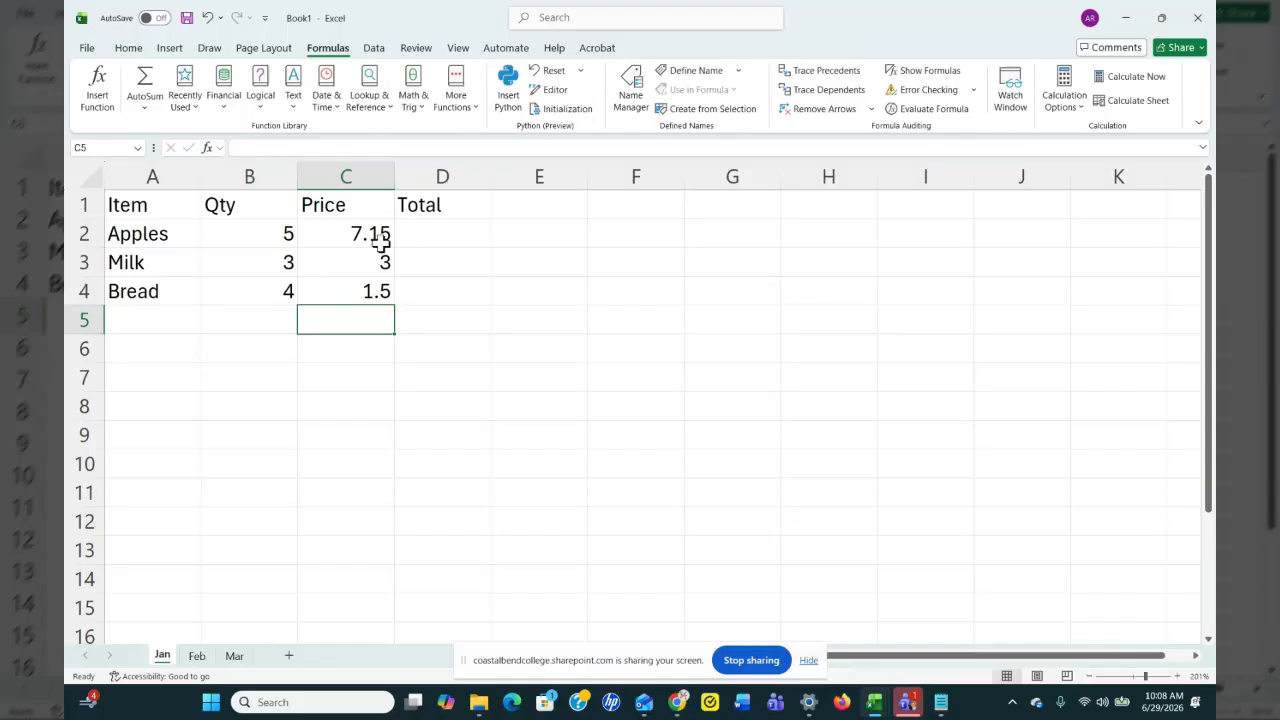
- Select the price cells C2, C3 and C4 to compare how their decimals are displayed
left_click(341, 234)
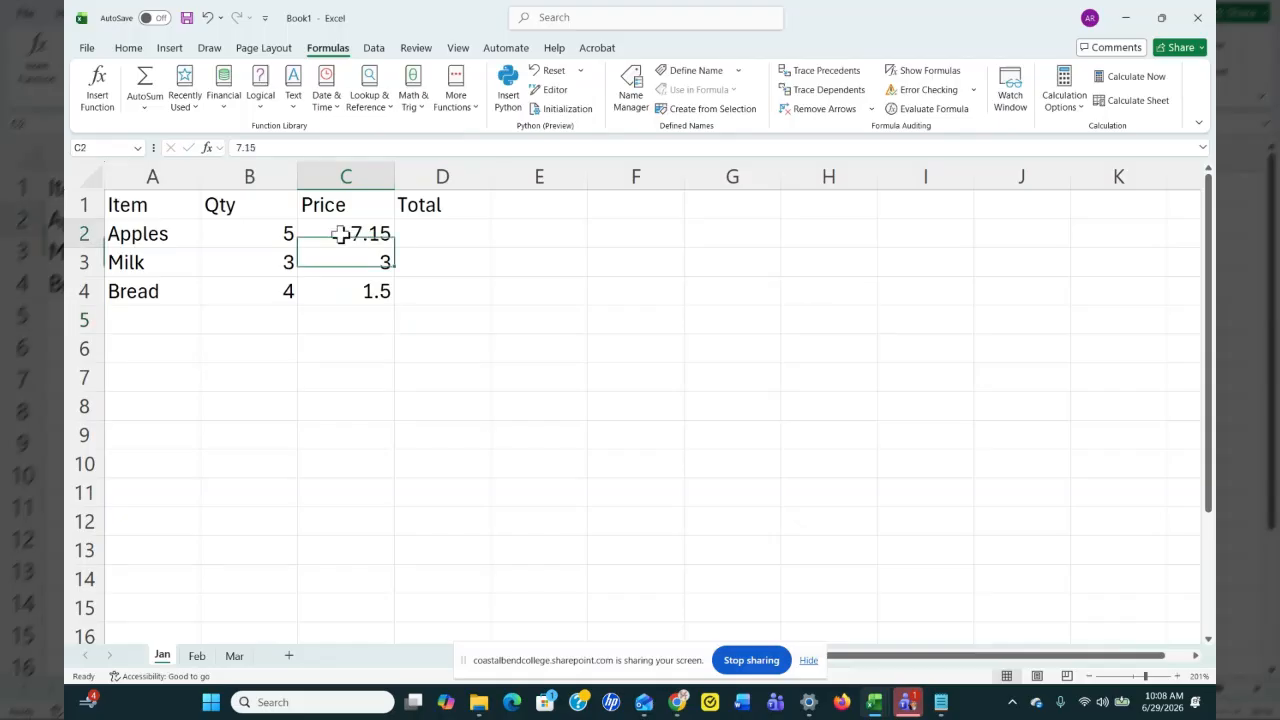
left_click(345, 262)
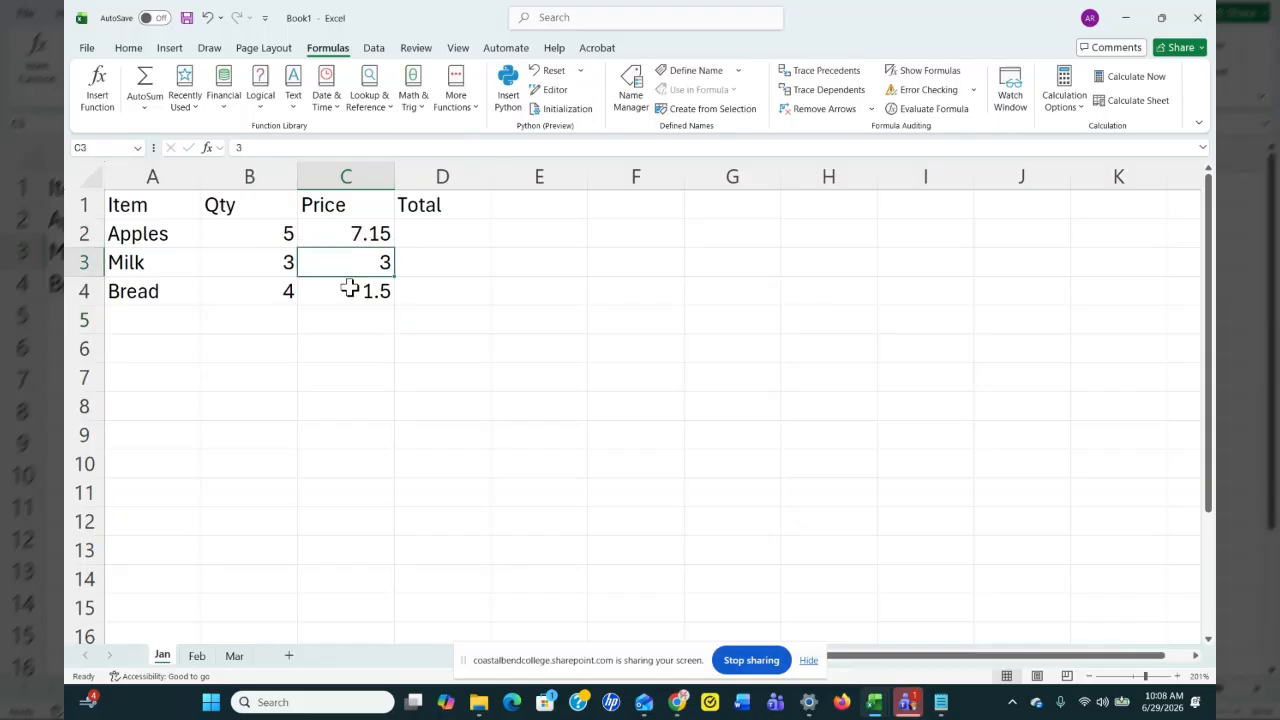
left_click(349, 237)
left_click(356, 295)
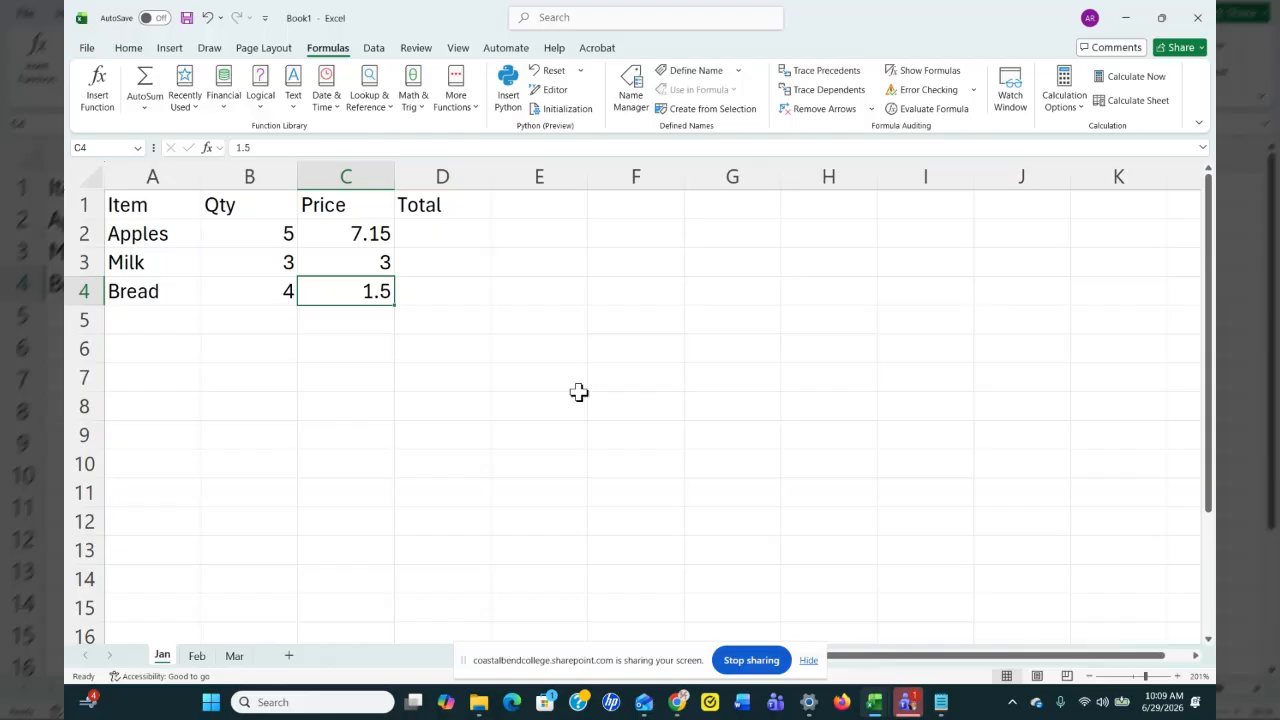
- Apply the dollar Accounting number format to the whole Price and Total columns, C and D
left_click(361, 176)
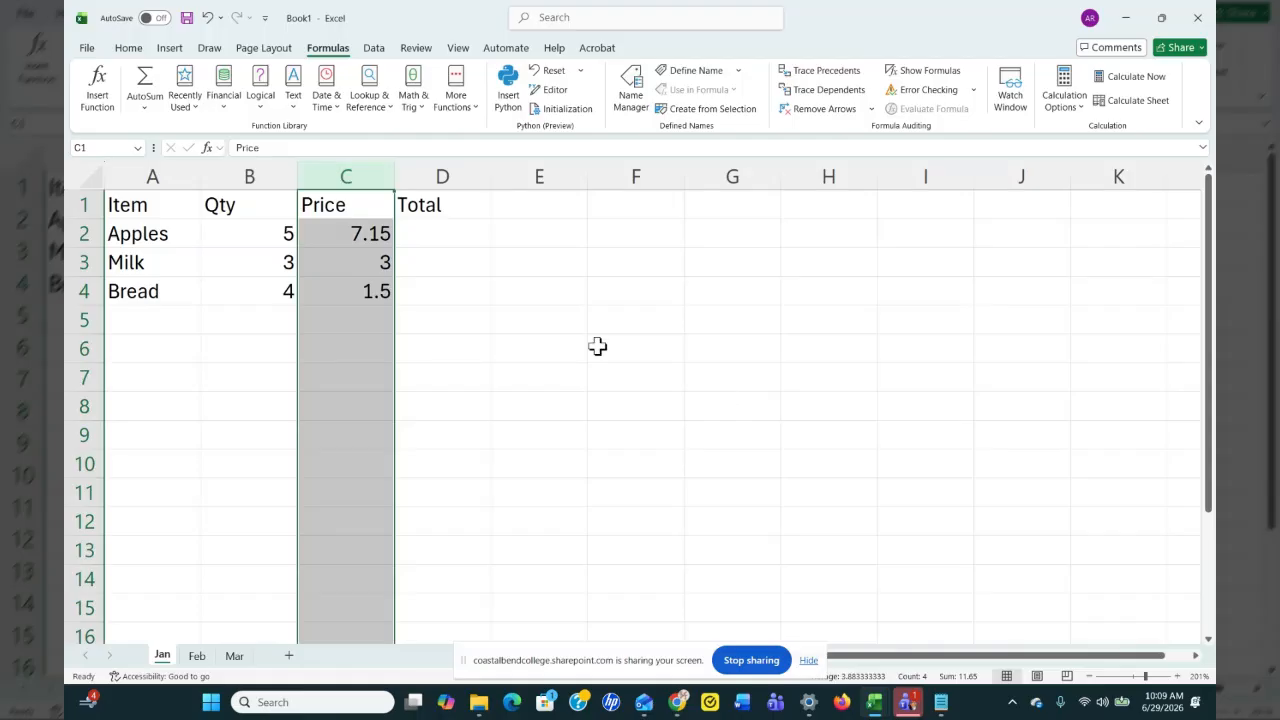
left_click_drag(364, 176, 440, 183)
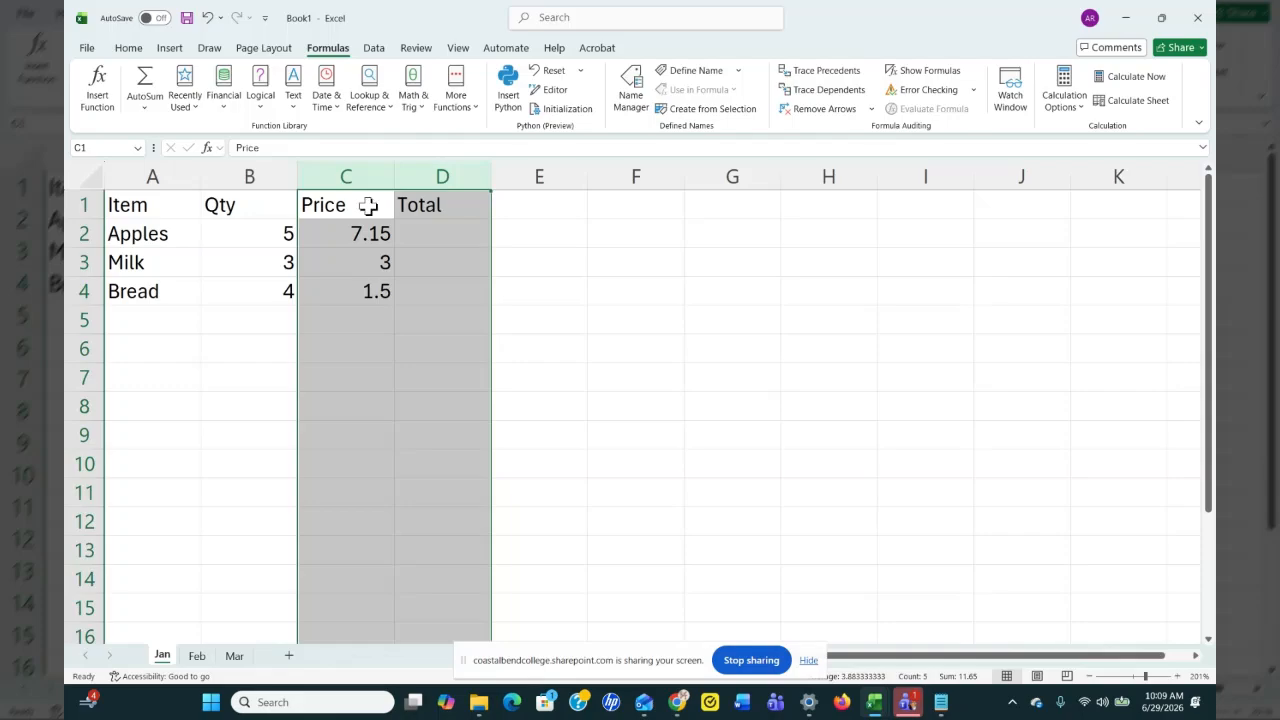
left_click(349, 177)
left_click_drag(349, 177, 442, 178)
left_click(128, 48)
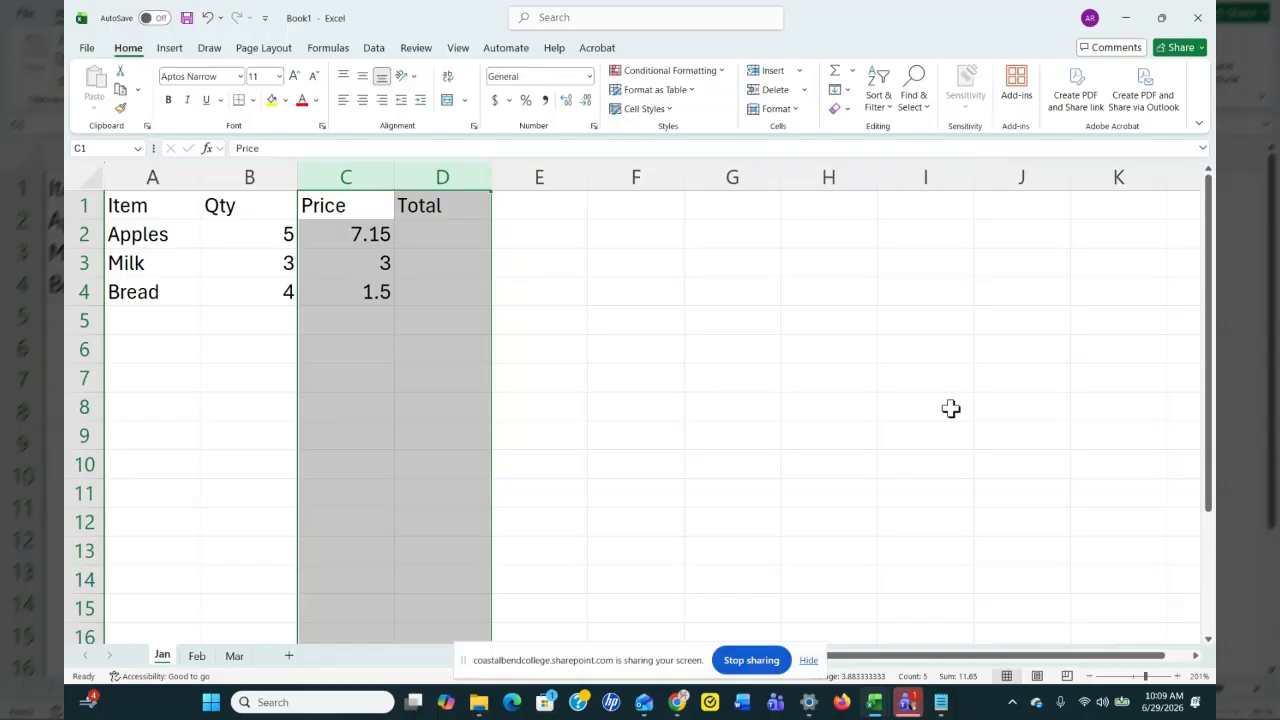
left_click(510, 102)
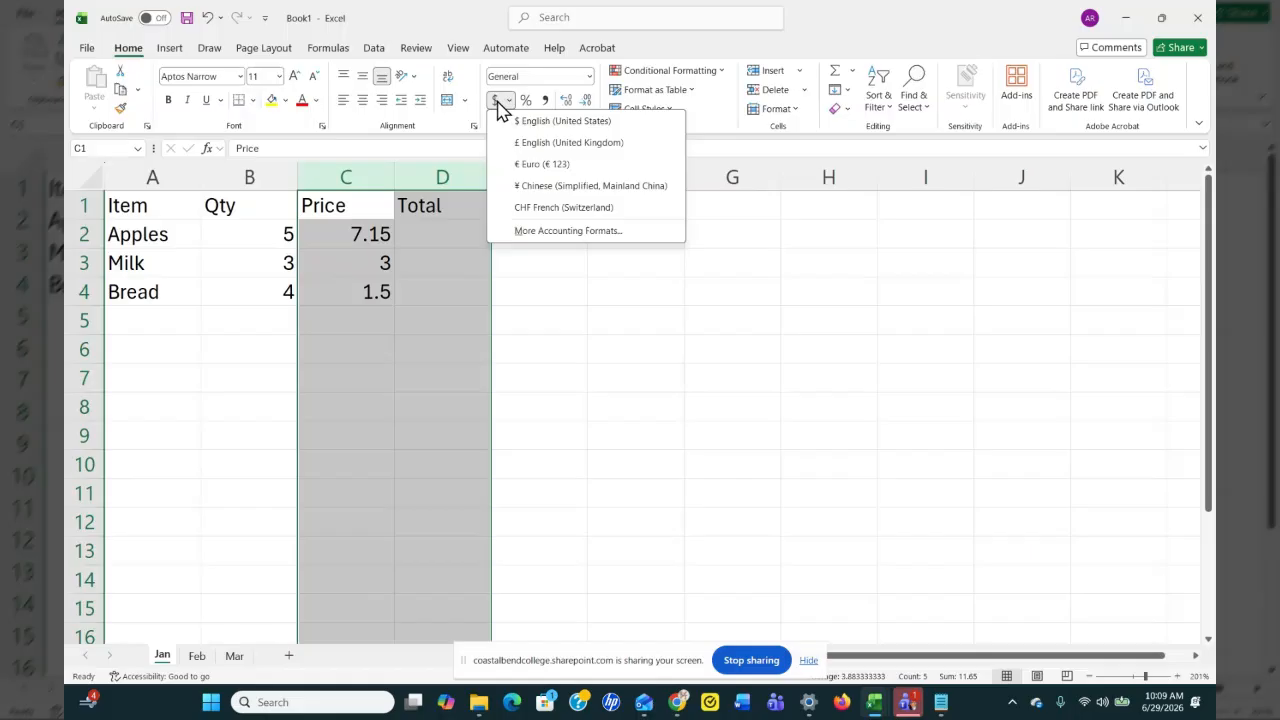
left_click(498, 104)
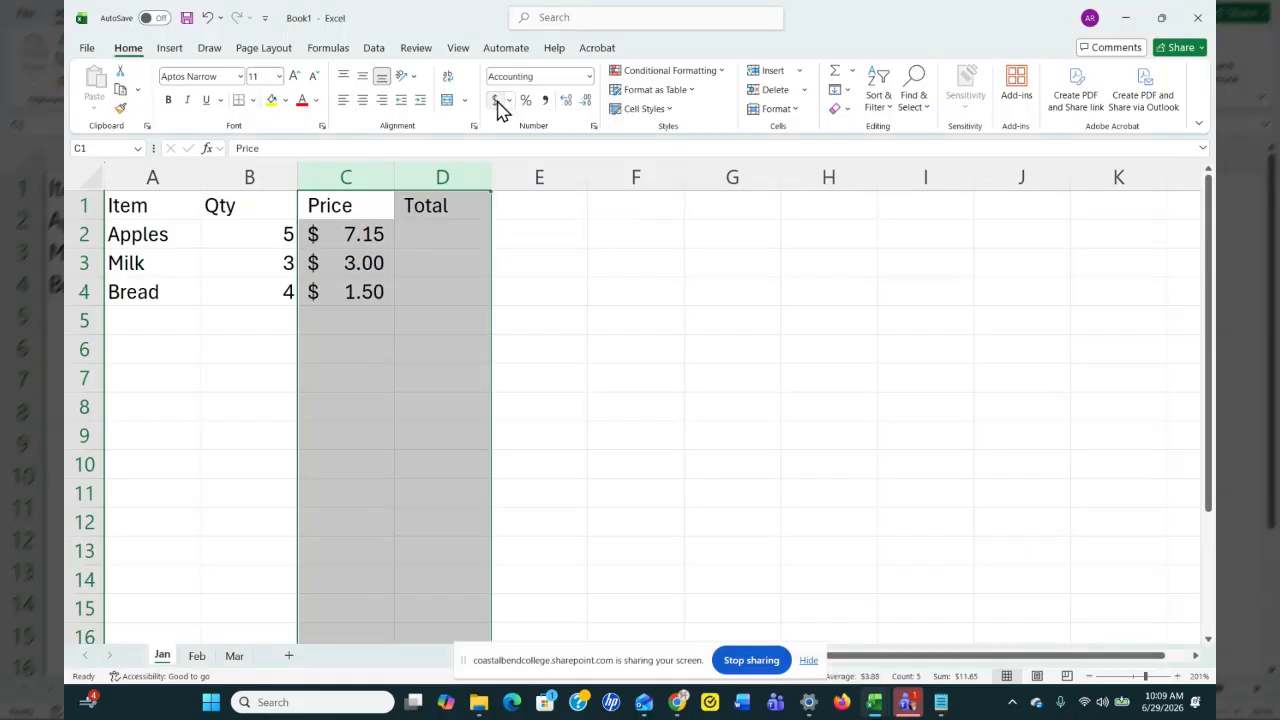
left_click(701, 456)
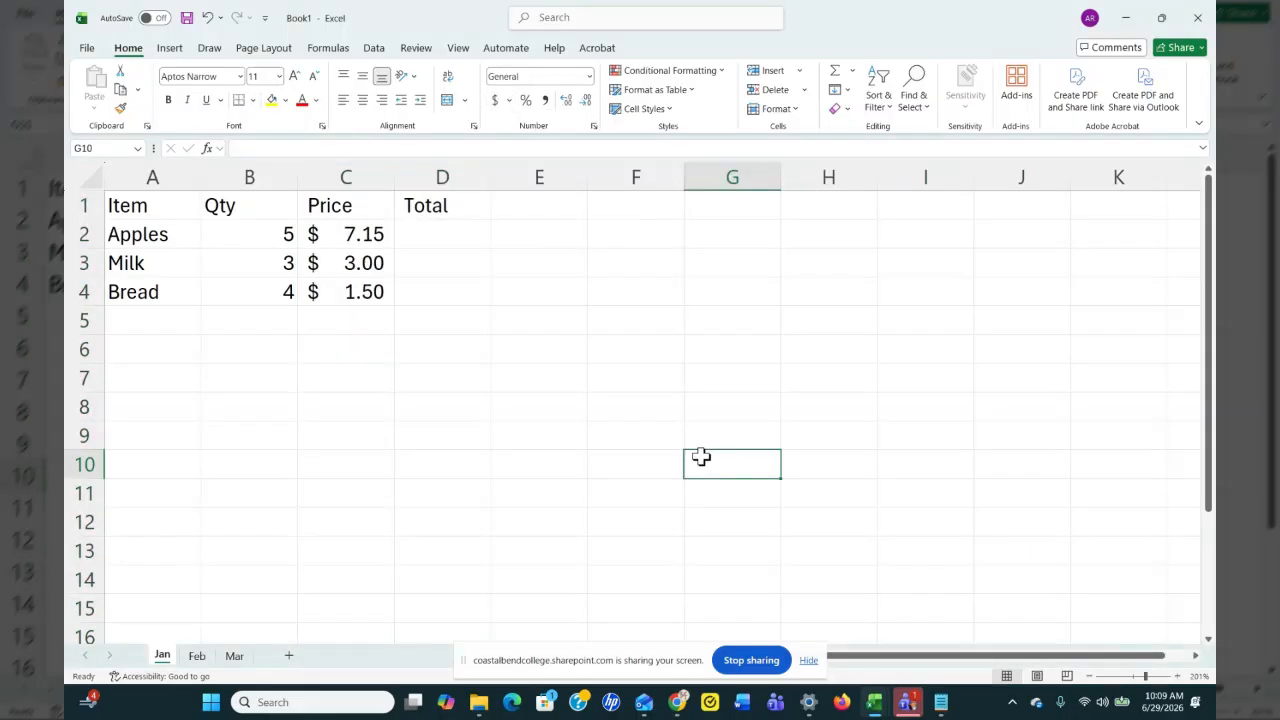
left_click(418, 242)
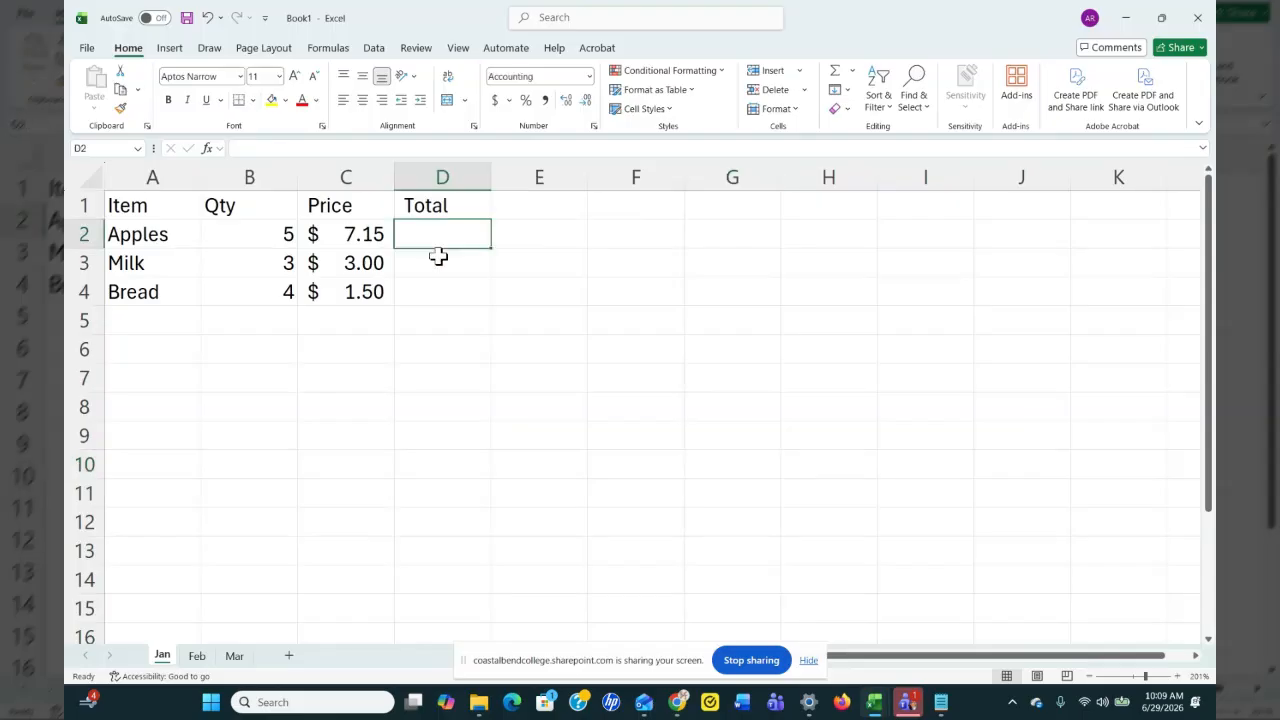
left_click(446, 300)
left_click(367, 176)
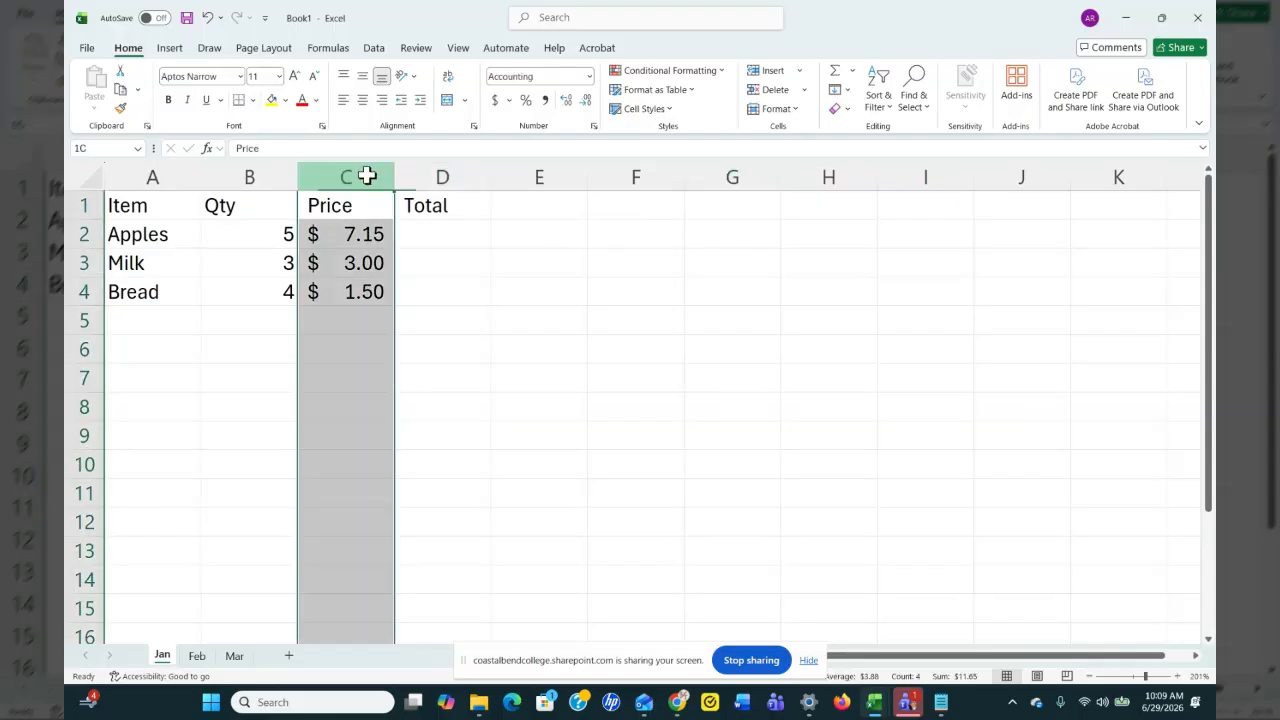
left_click(697, 341)
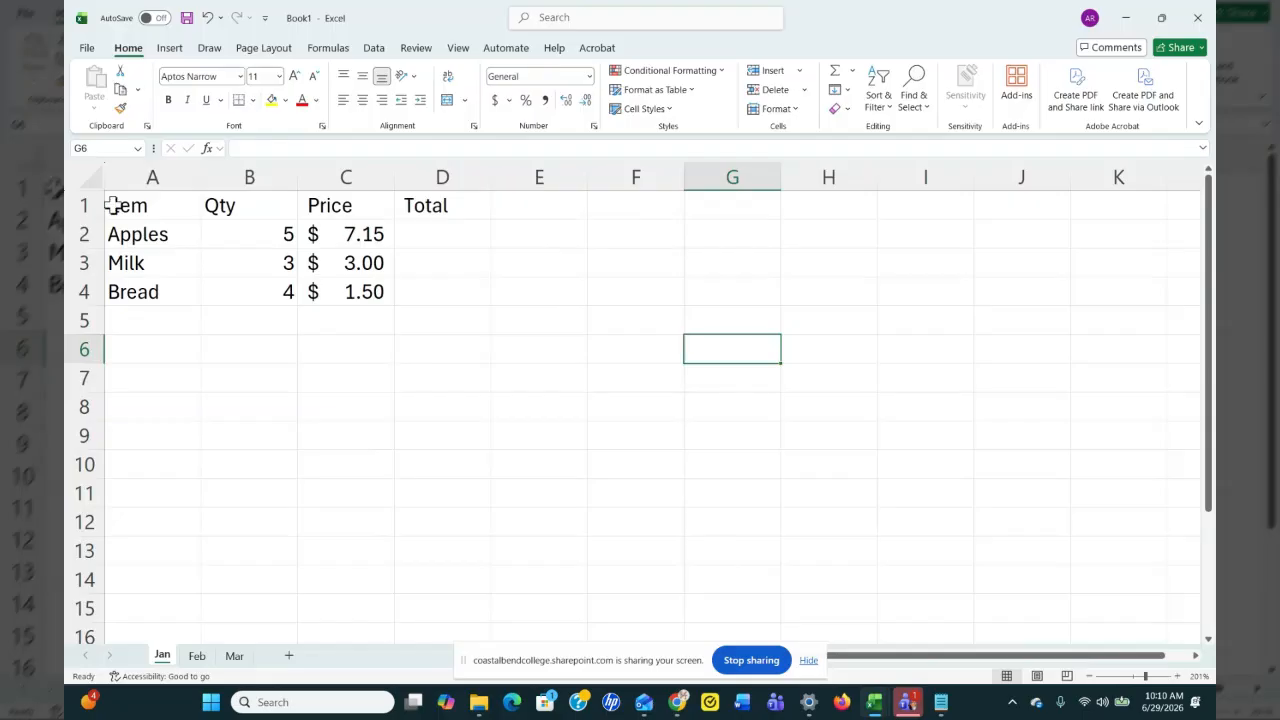
- Make the headings in cells A1 to D1 bold and center them in their cells
left_click_drag(113, 205, 422, 205)
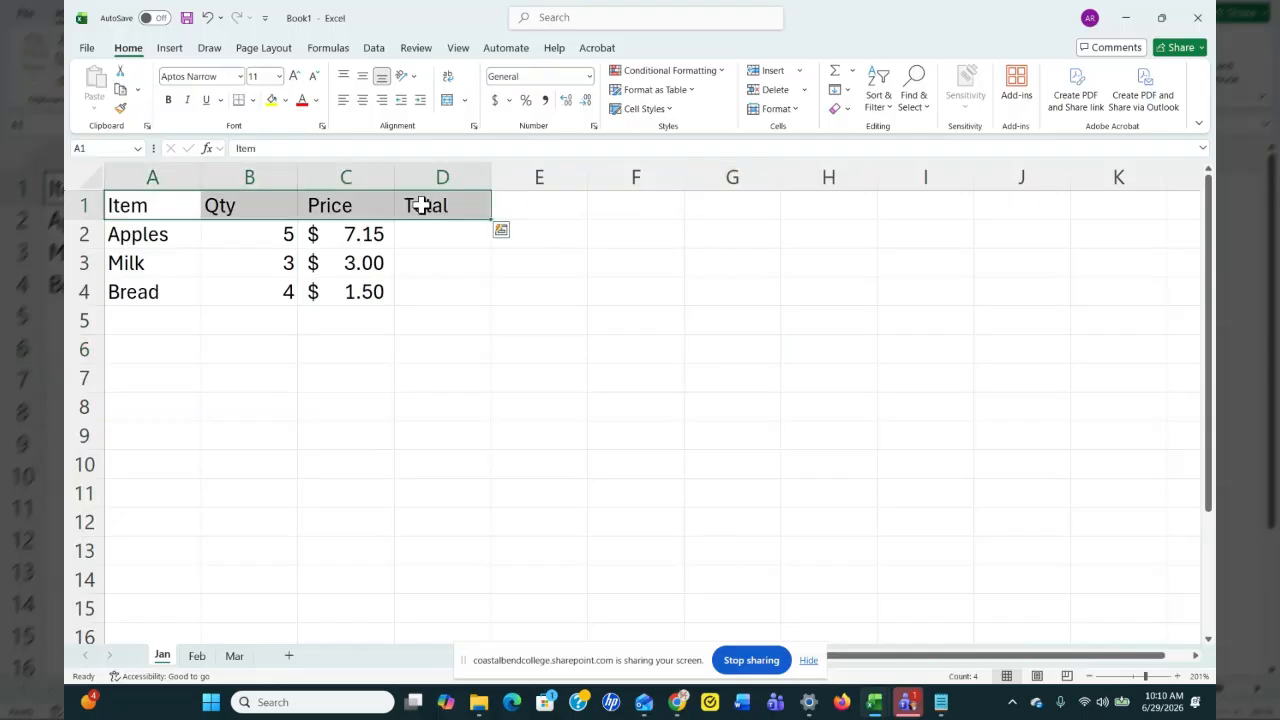
left_click(170, 101)
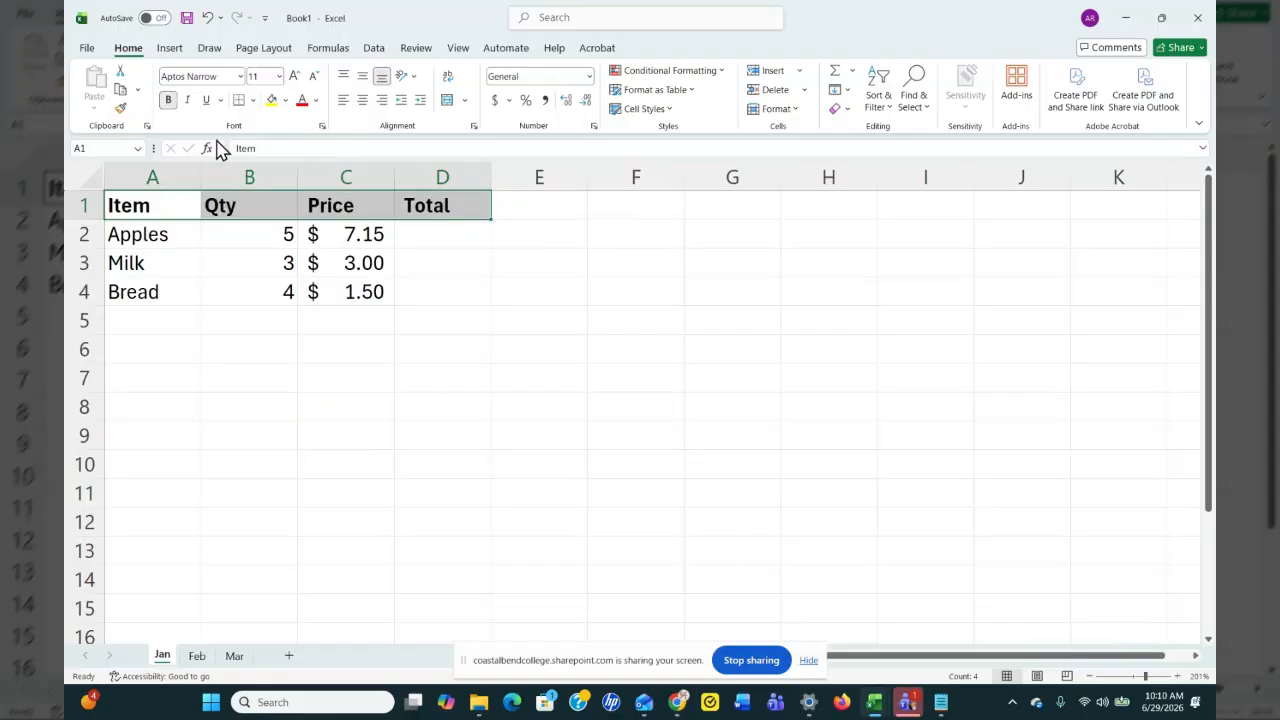
left_click(362, 101)
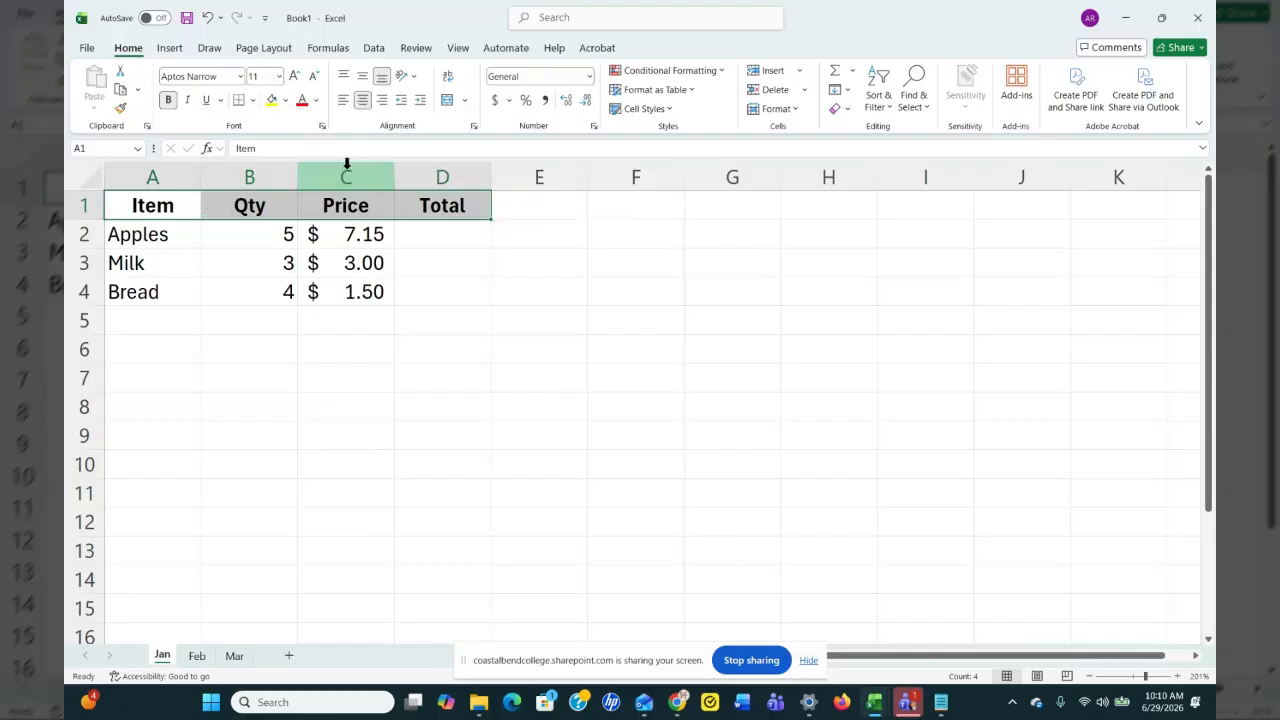
- Select the quantity cells, the heading row and the item names in turn to compare their alignment
left_click(254, 235)
left_click(247, 263)
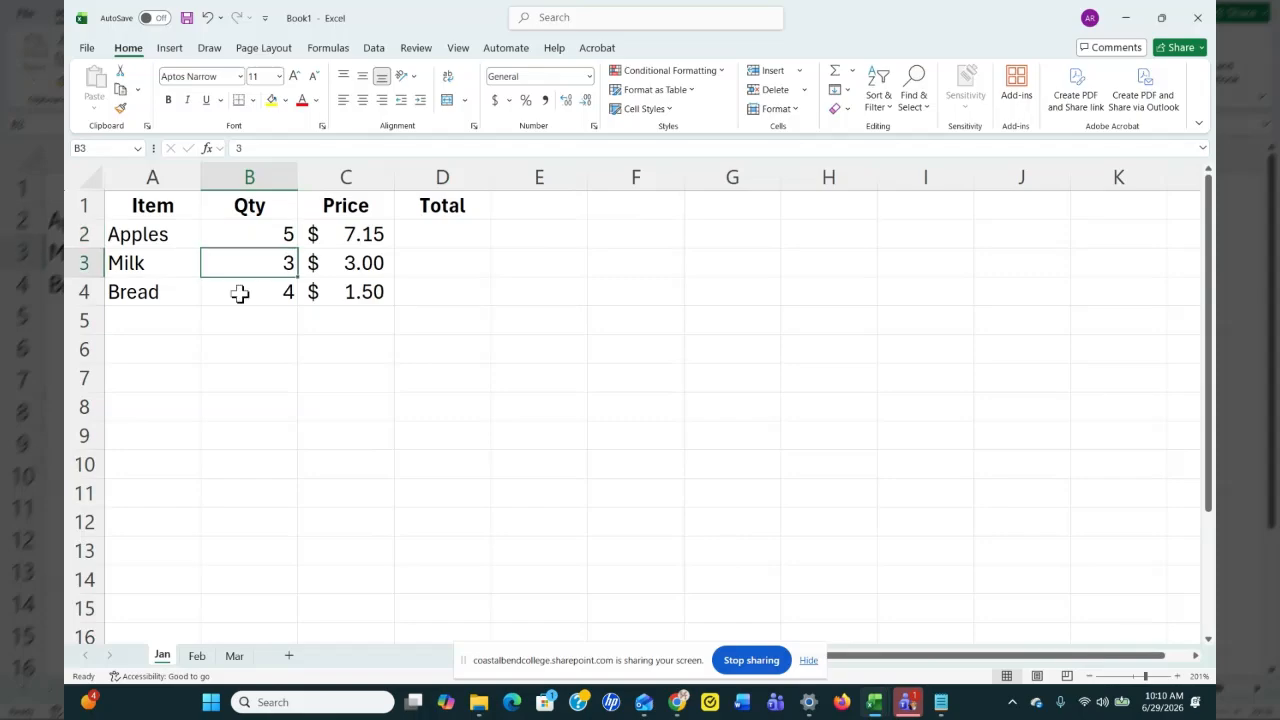
left_click(240, 293)
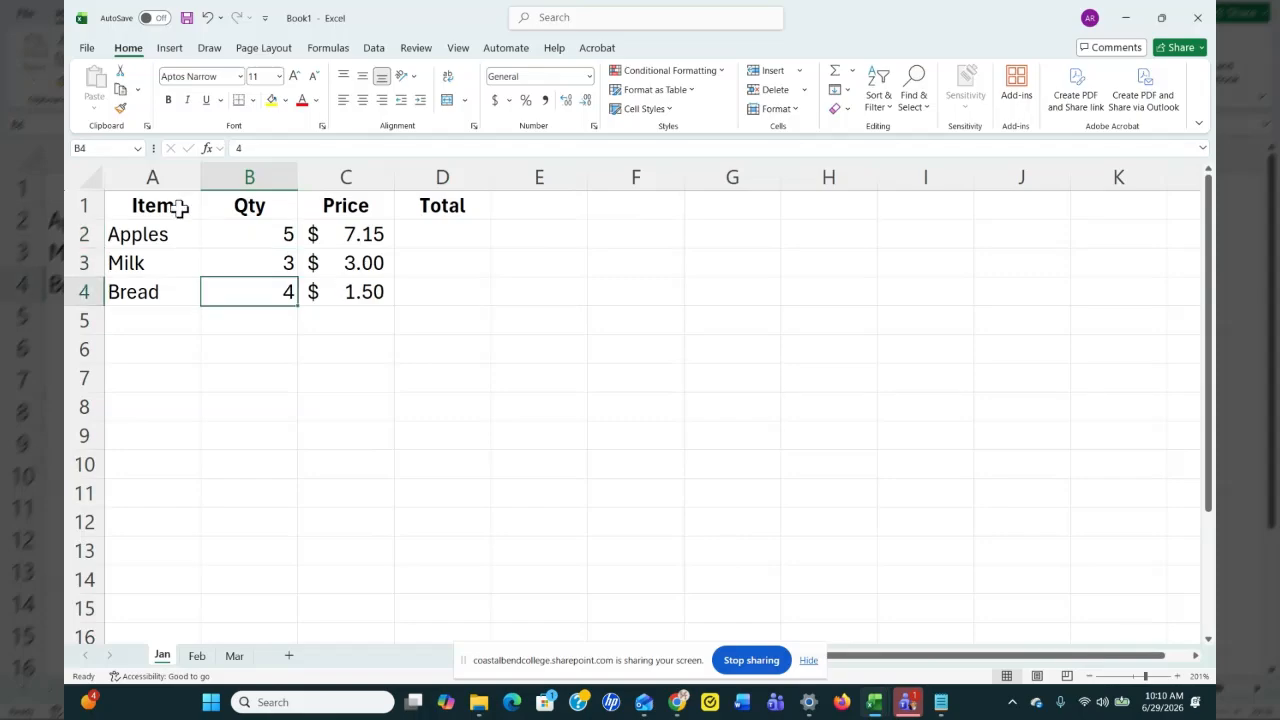
left_click_drag(178, 207, 435, 206)
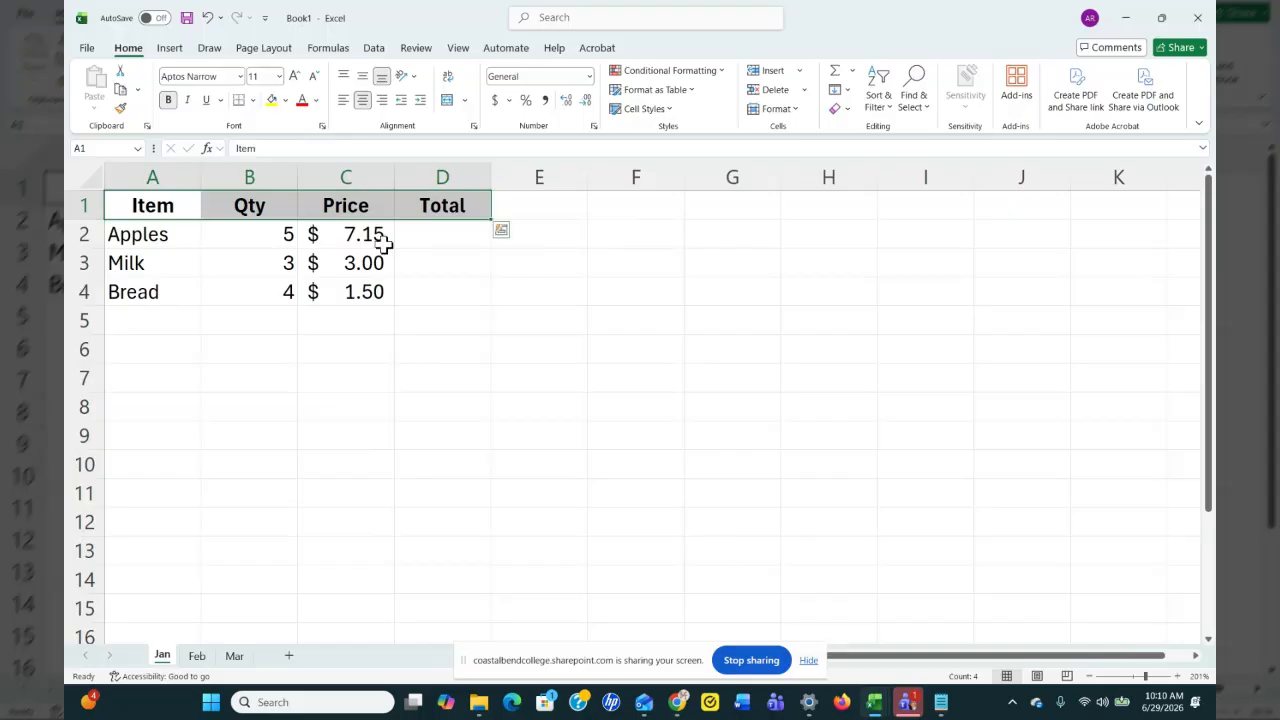
left_click(168, 237)
left_click_drag(168, 237, 162, 288)
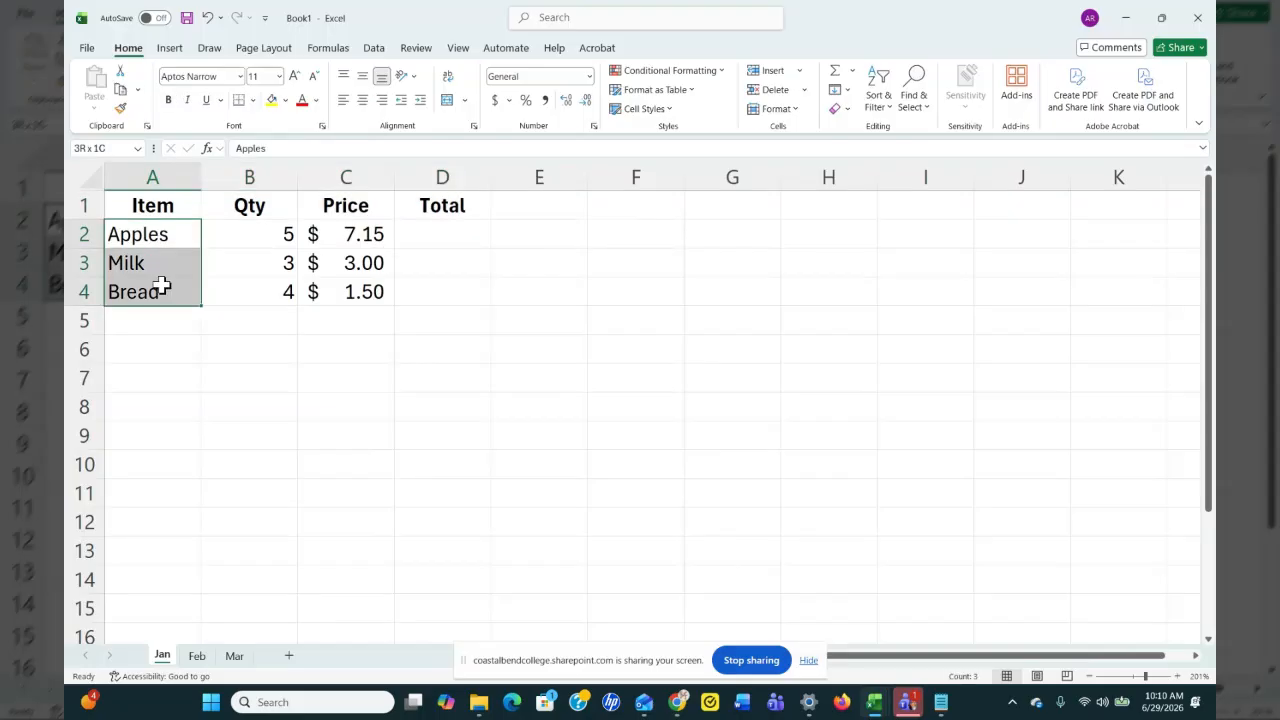
left_click(590, 385)
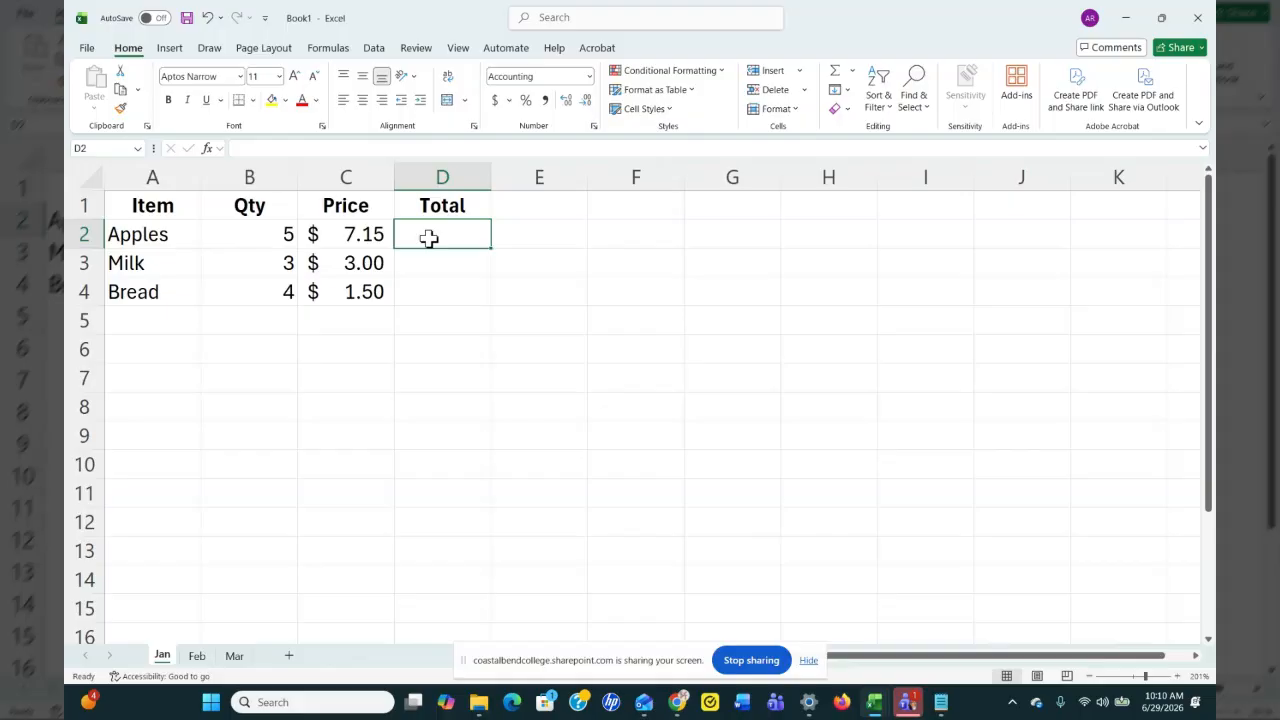
- Enter b2*c2 without an equals sign in cell D2, the Total for Apples
type("=")
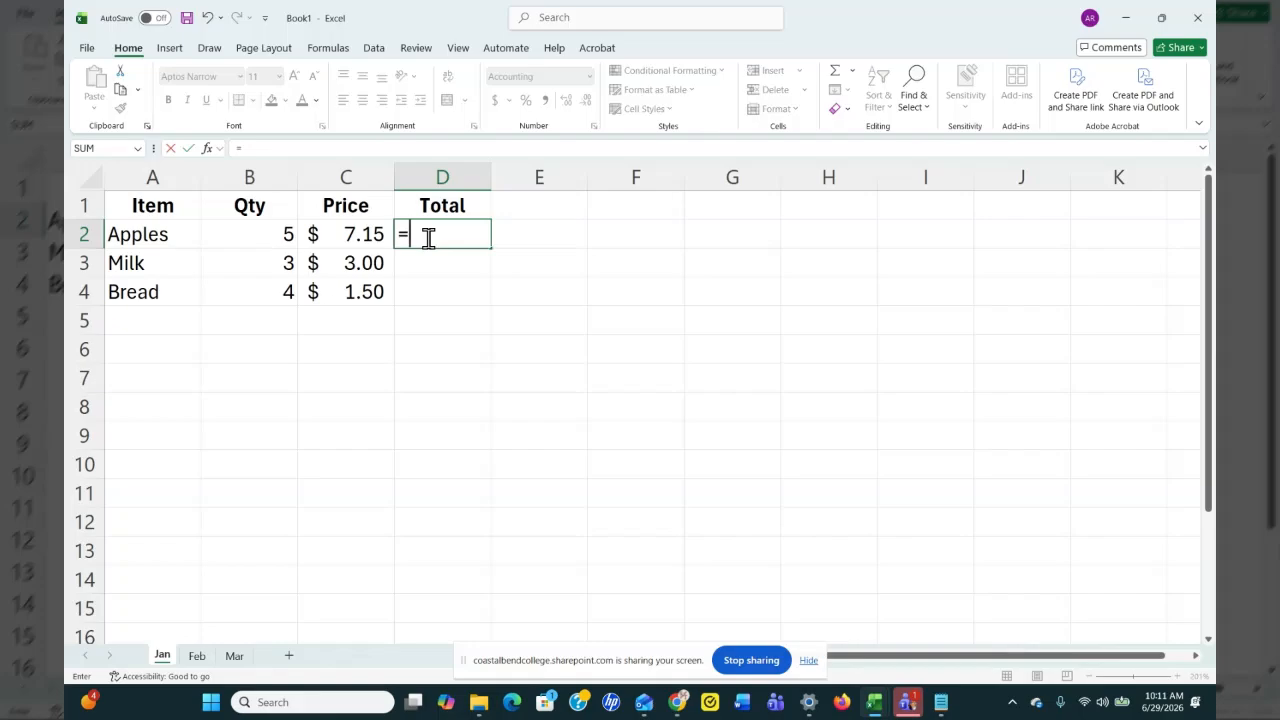
key("BackSpace")
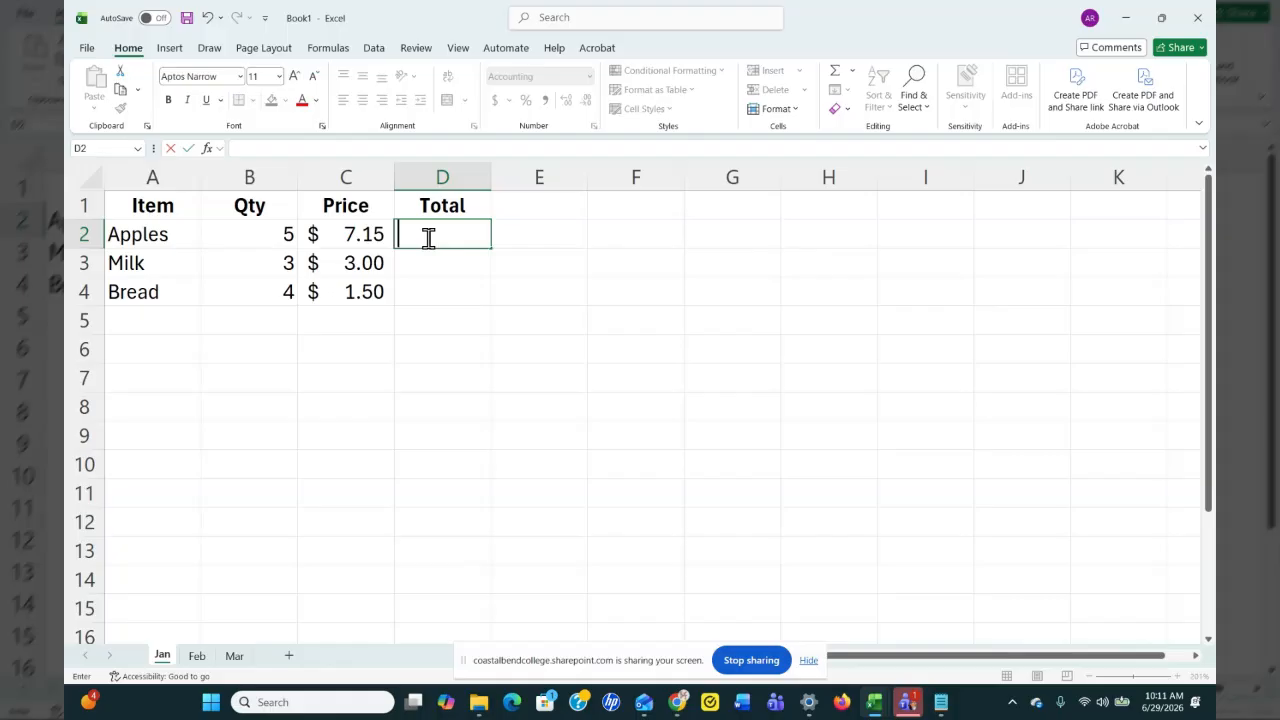
type("b2*c2")
key("Return")
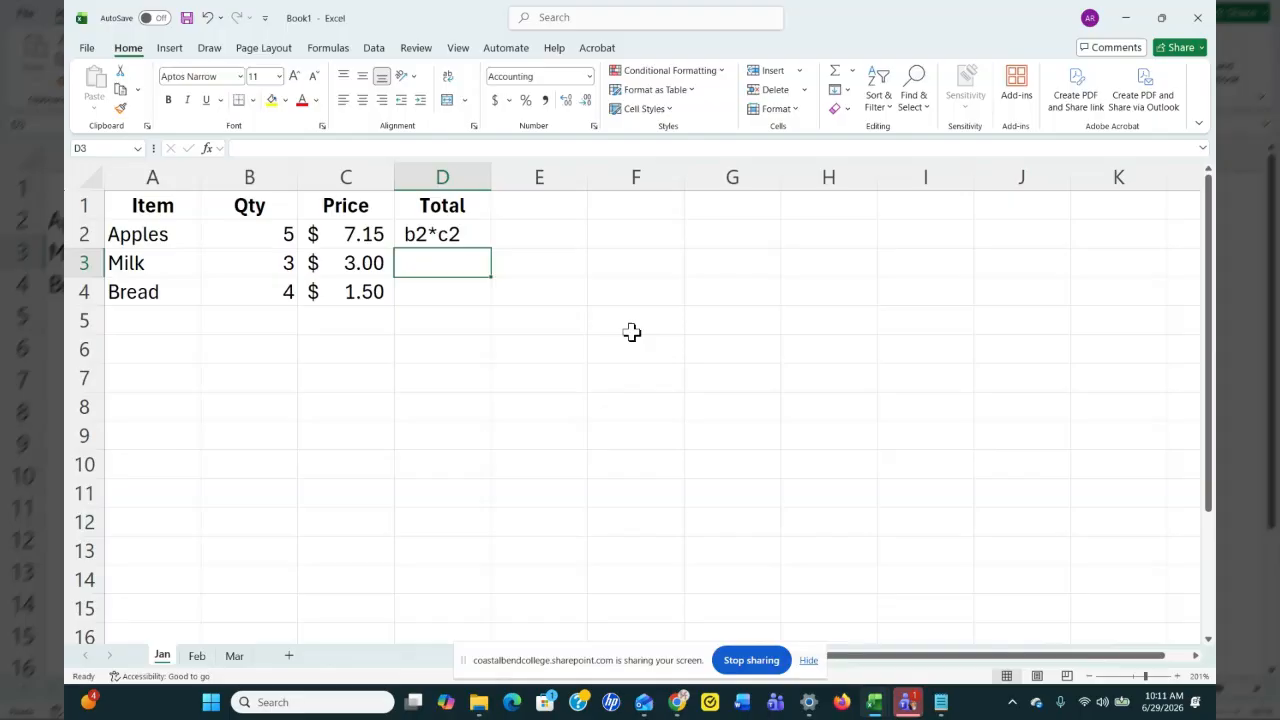
- Add an equals sign in front of the entry in D2 so the Apples total uses the formula =b2*c2
key("Up")
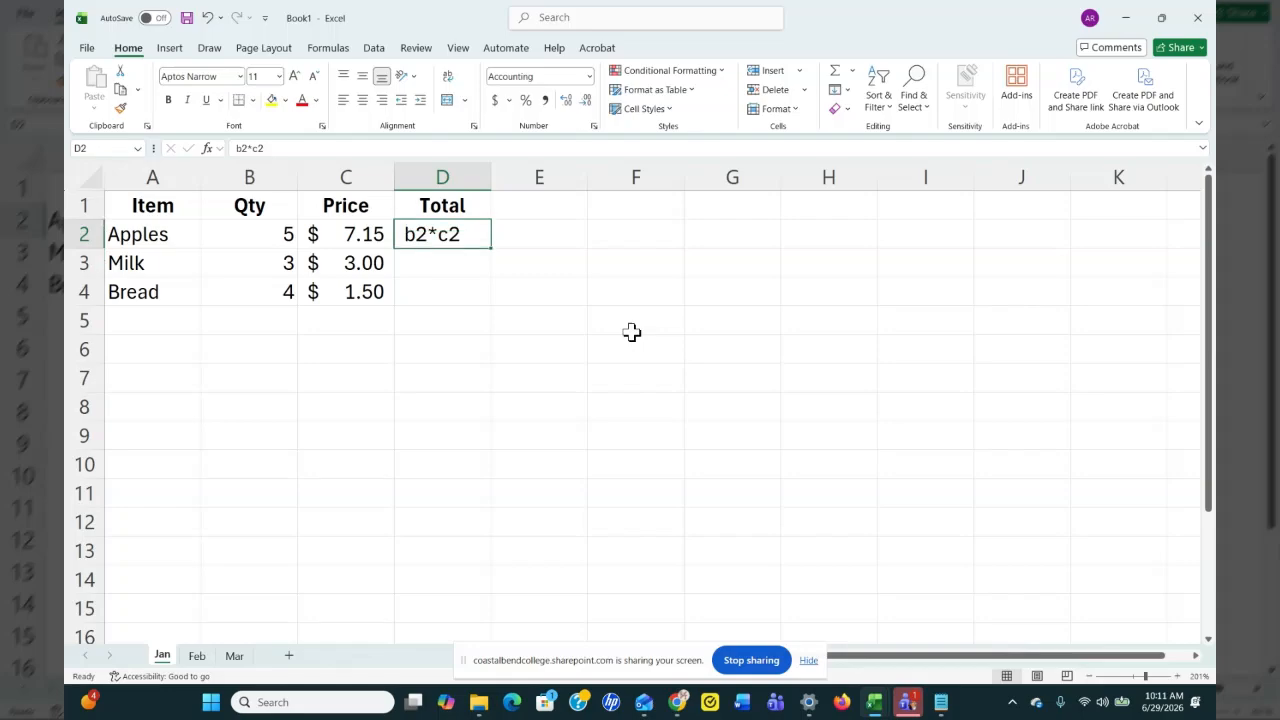
double_click(397, 234)
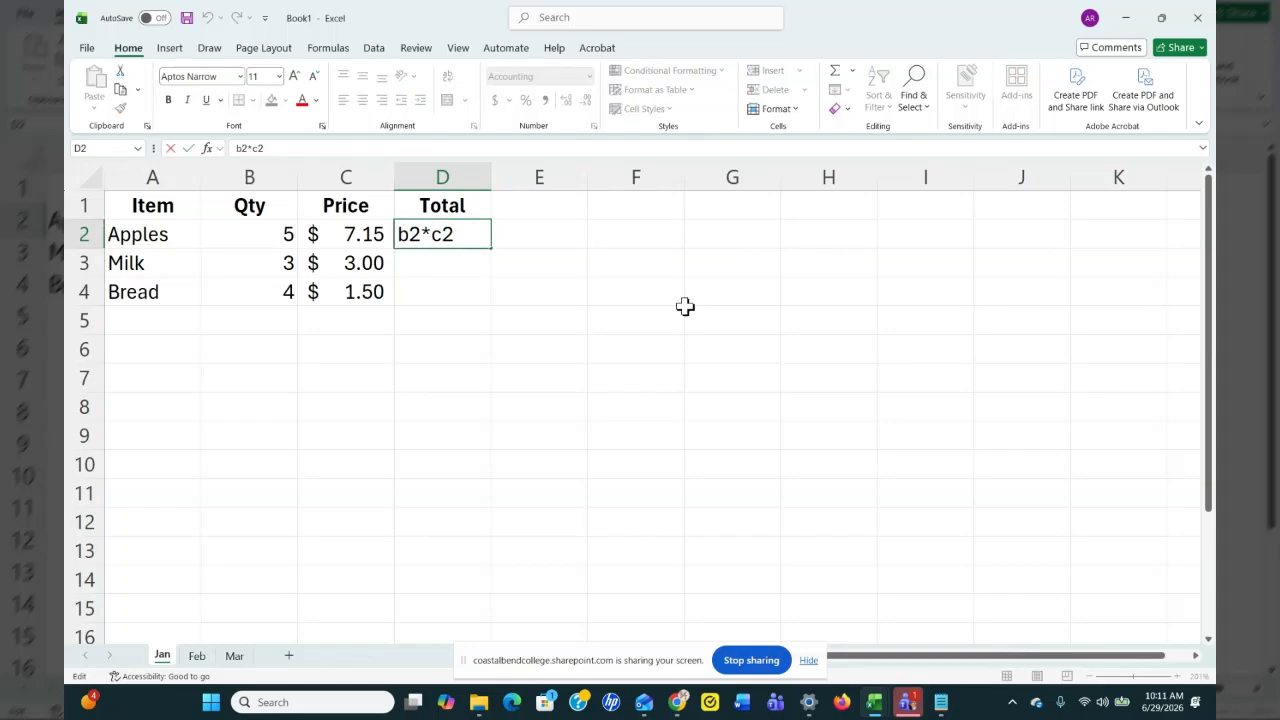
type("=")
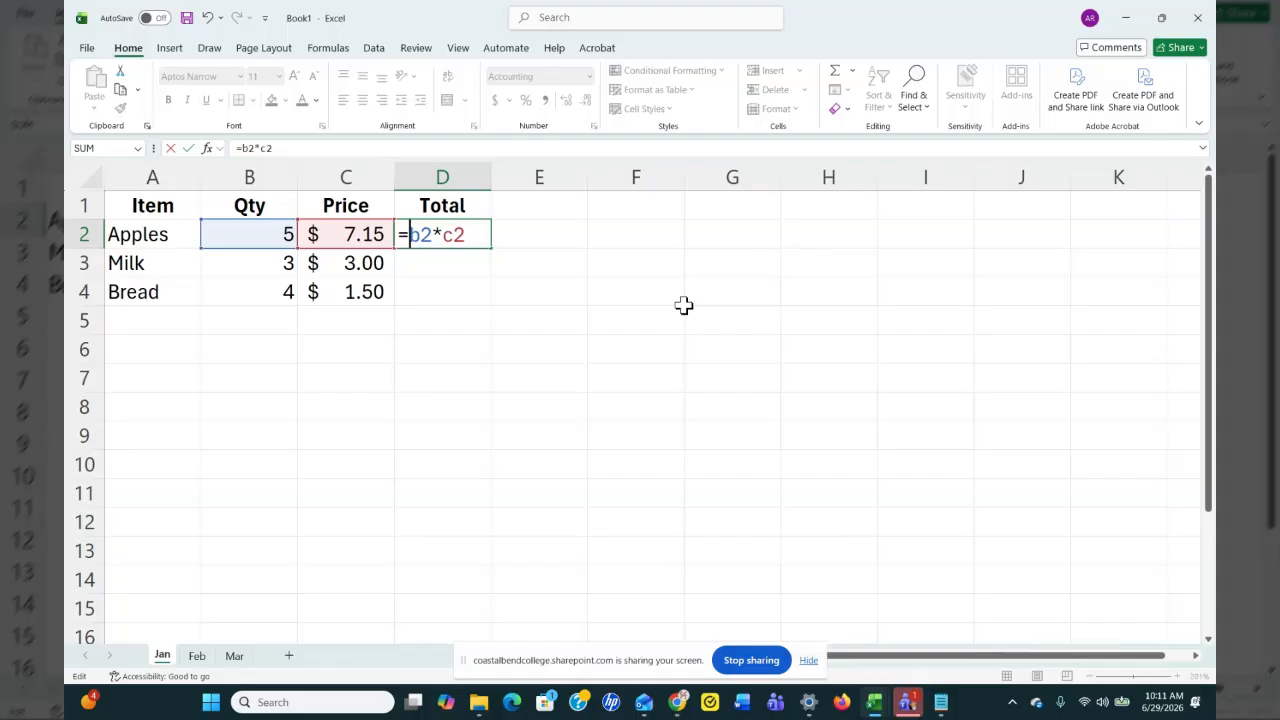
key("Return")
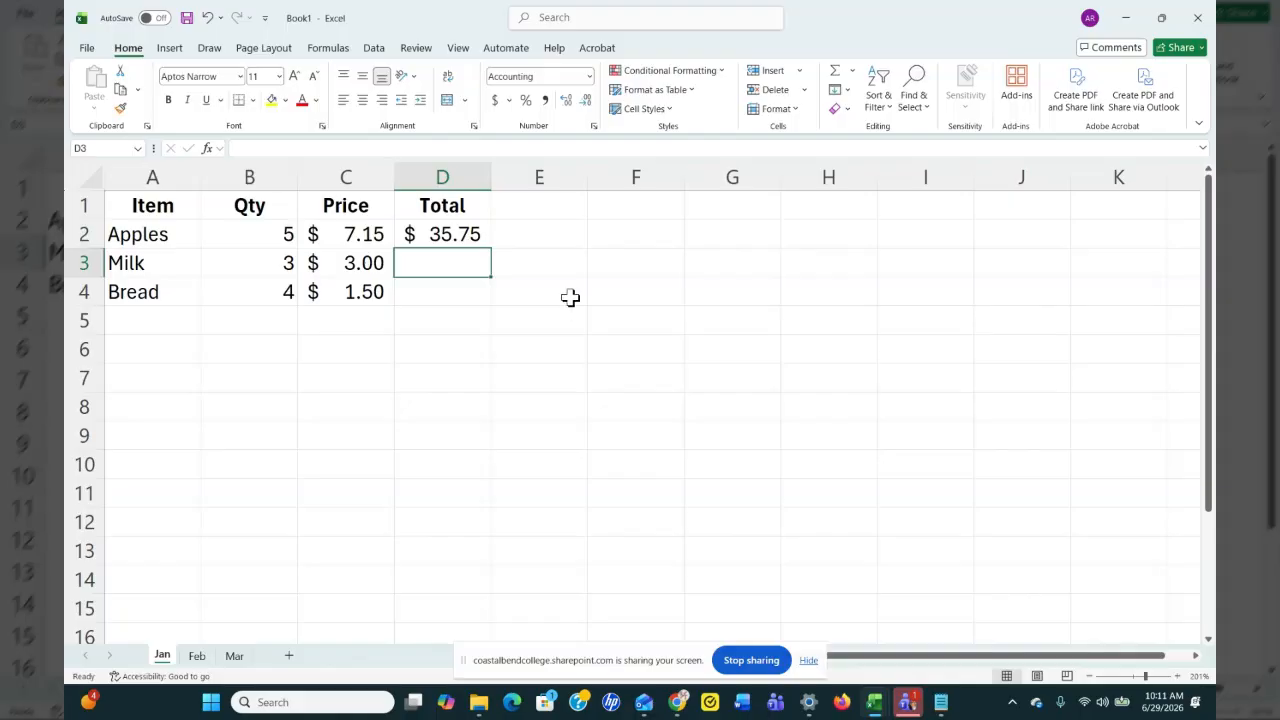
left_click(437, 234)
left_click(437, 263)
key("Down")
- Add Grapes in row 5 below Bread, with a quantity of 1 and a price of 5
left_click(159, 325)
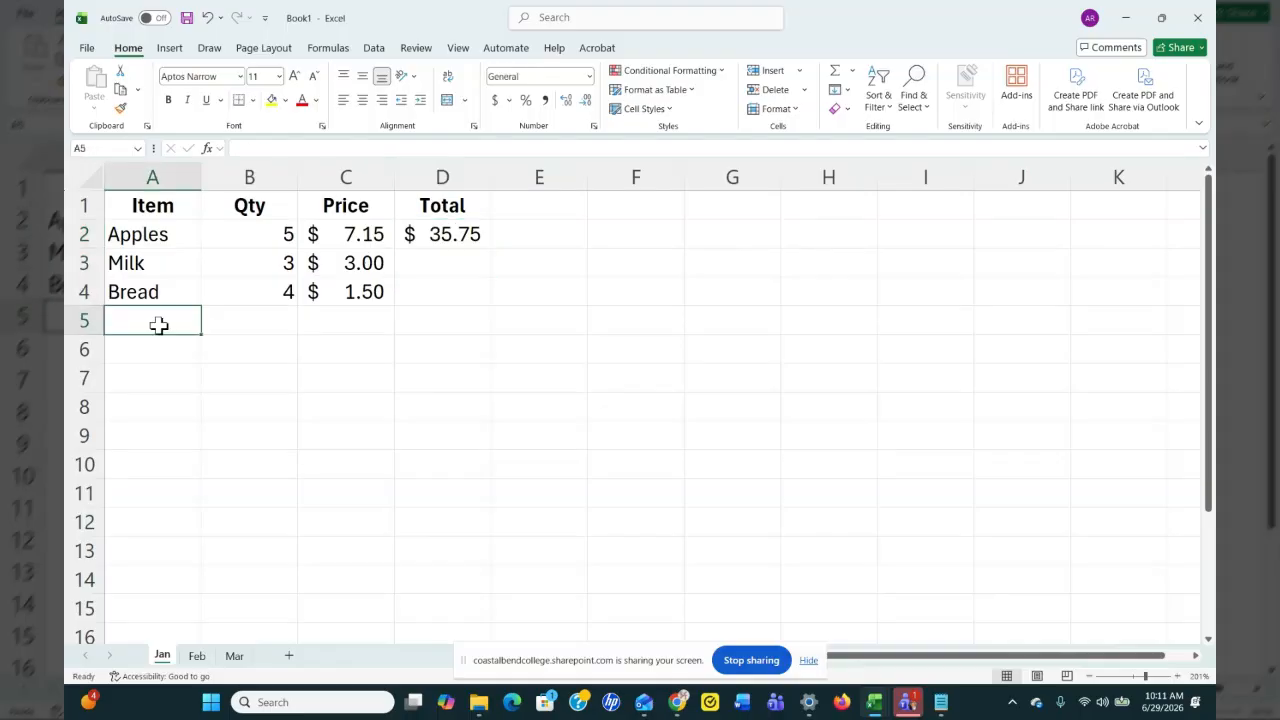
type("Grap")
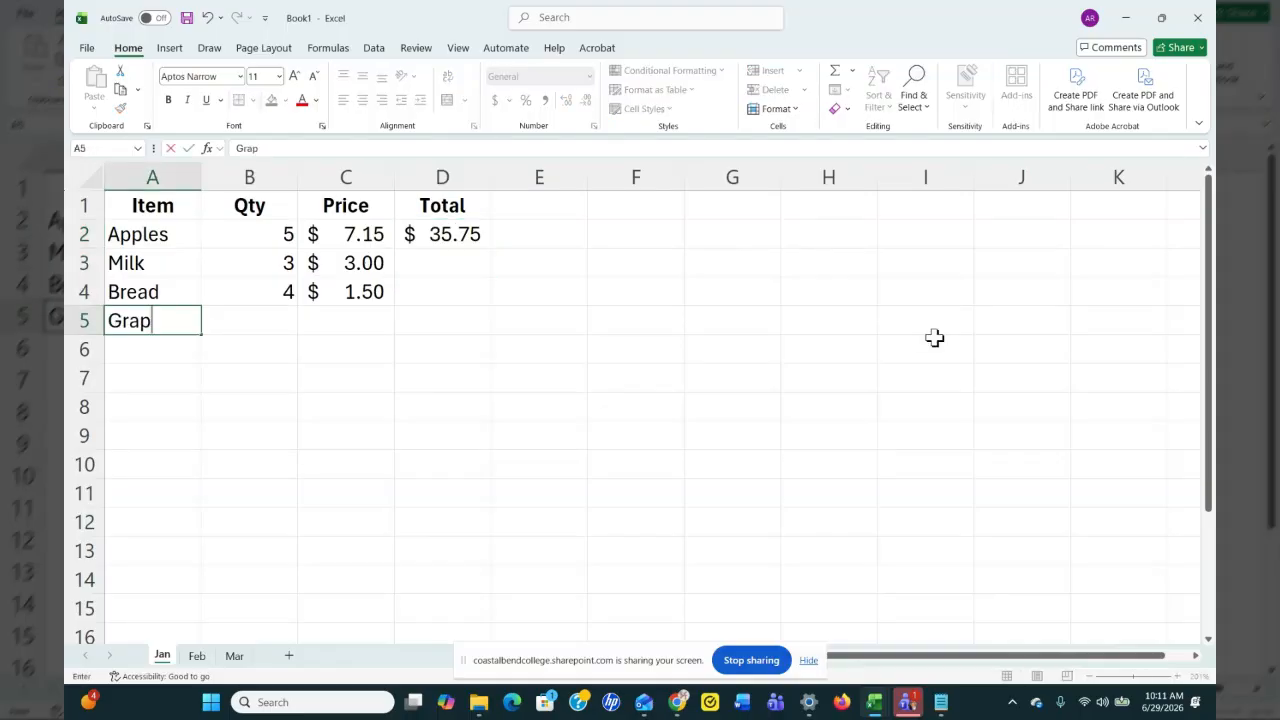
type("es")
key("Tab")
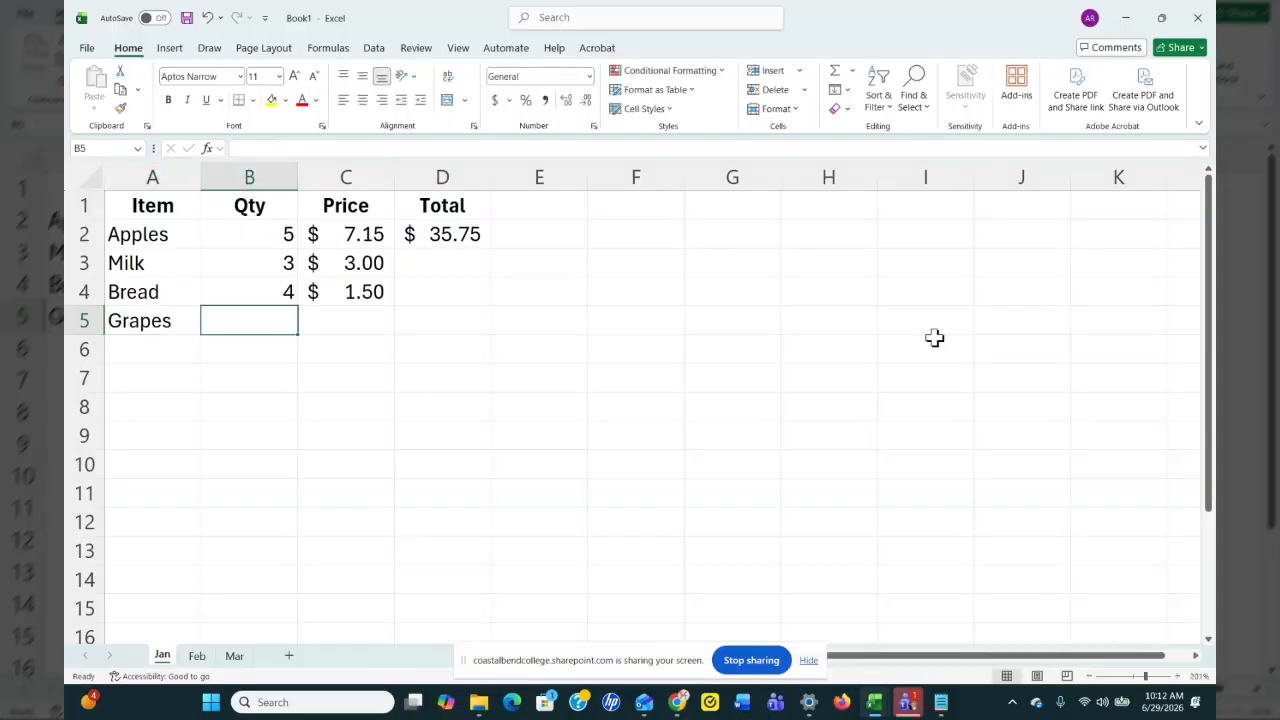
type("1")
key("Tab")
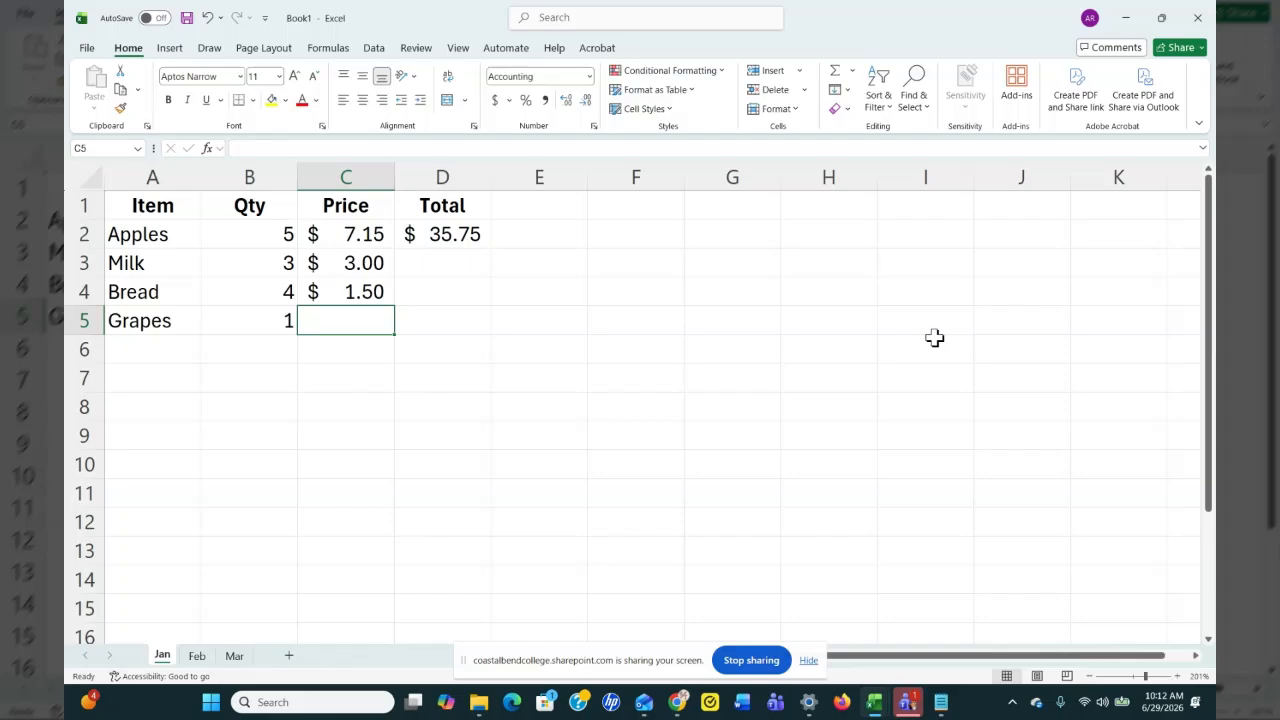
type("5")
key("Return")
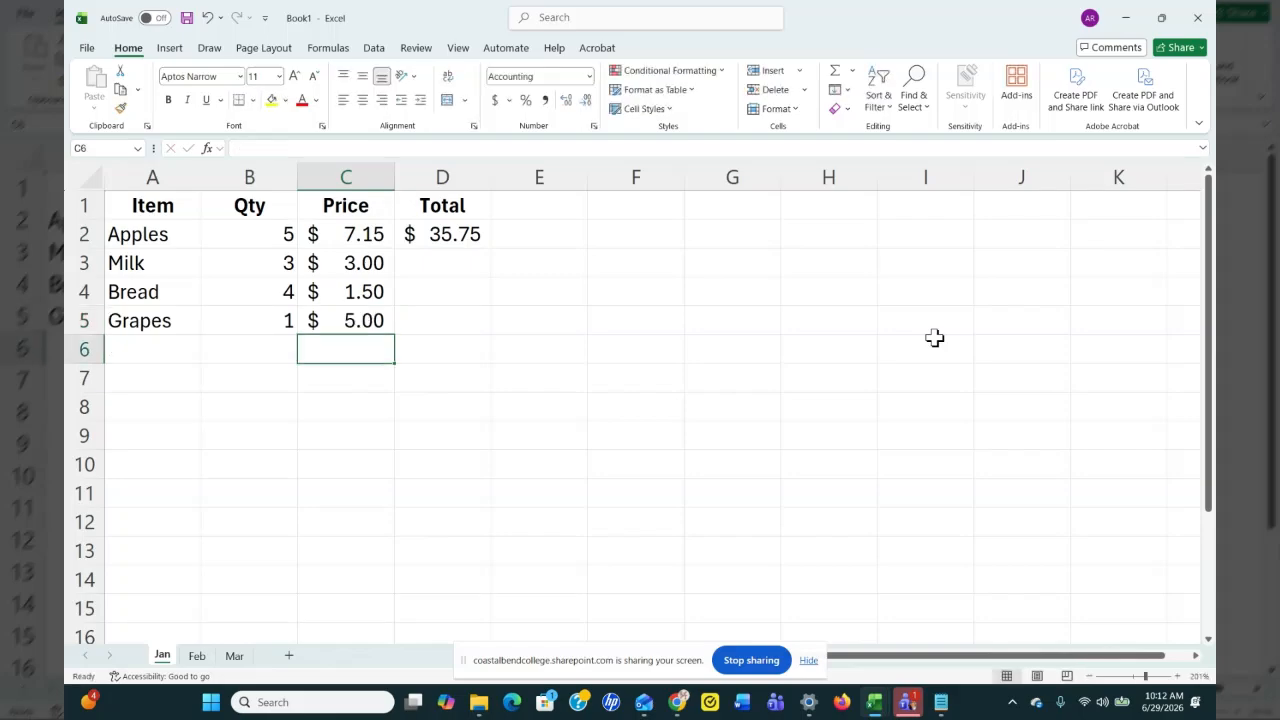
key("Up")
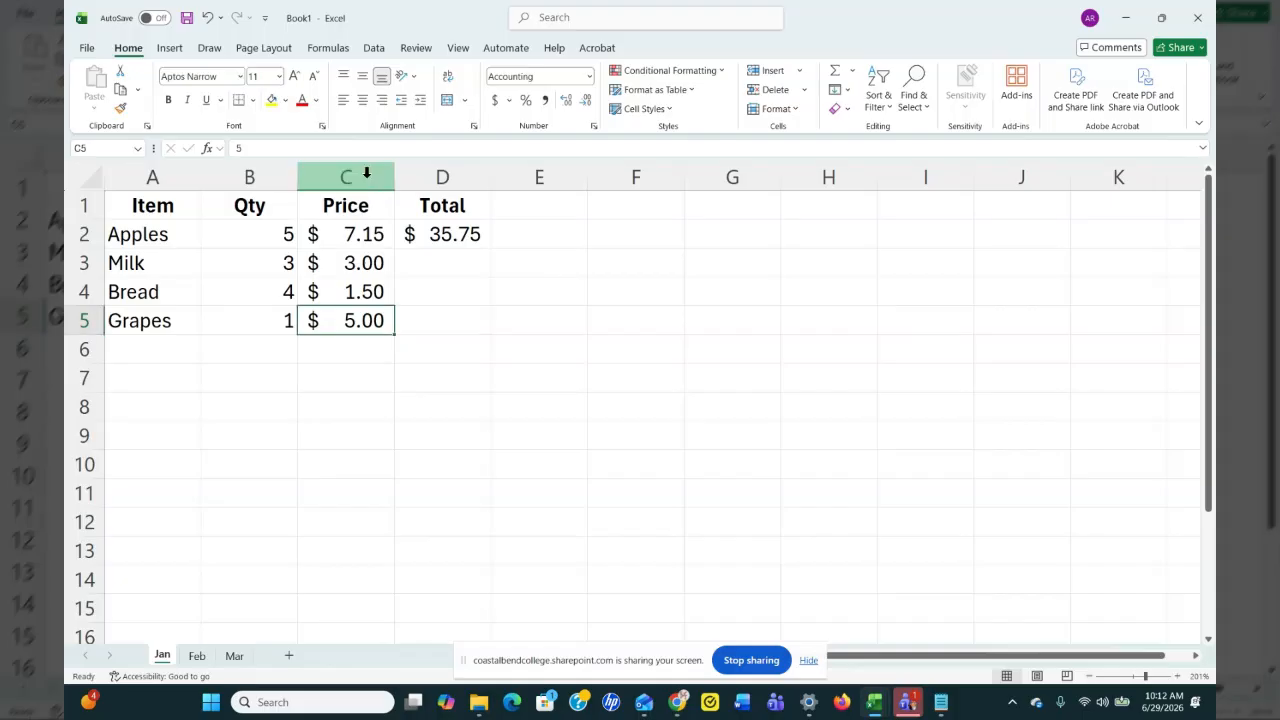
- Fill the Apples total formula from D2 down through D5 for Milk, Bread and Grapes
left_click(438, 267)
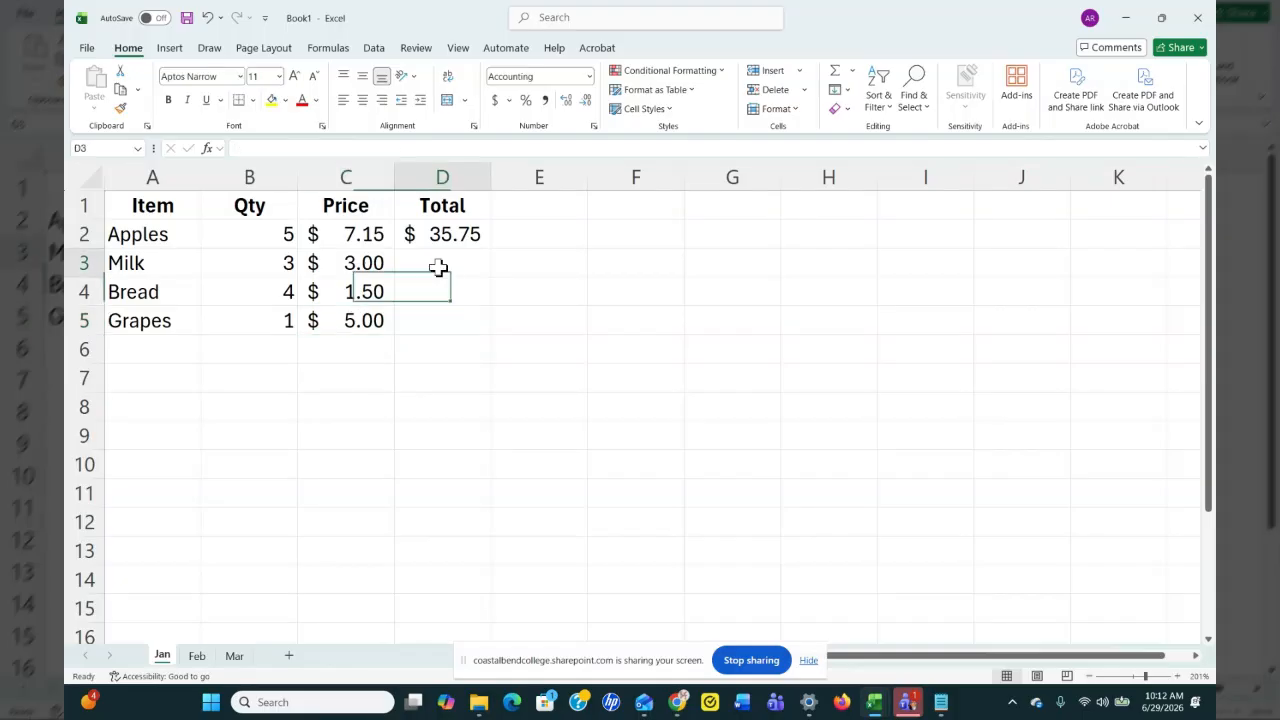
left_click(440, 235)
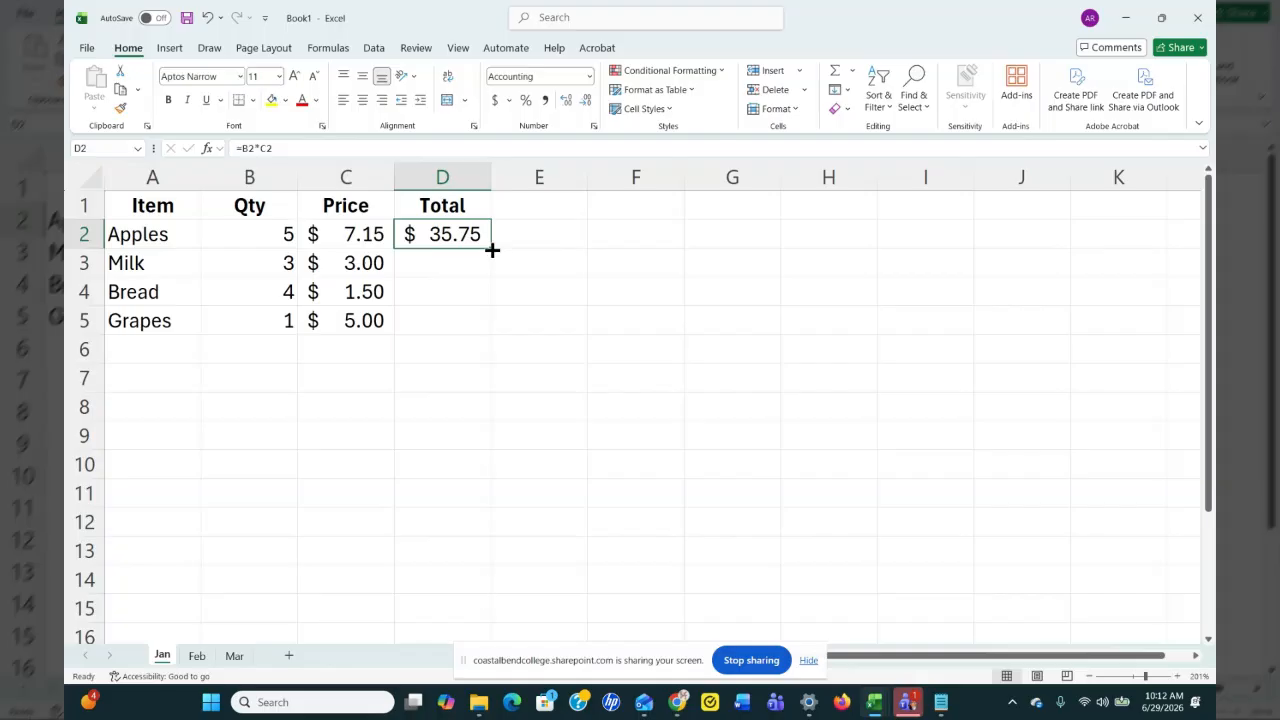
left_click_drag(492, 250, 488, 329)
left_click(752, 332)
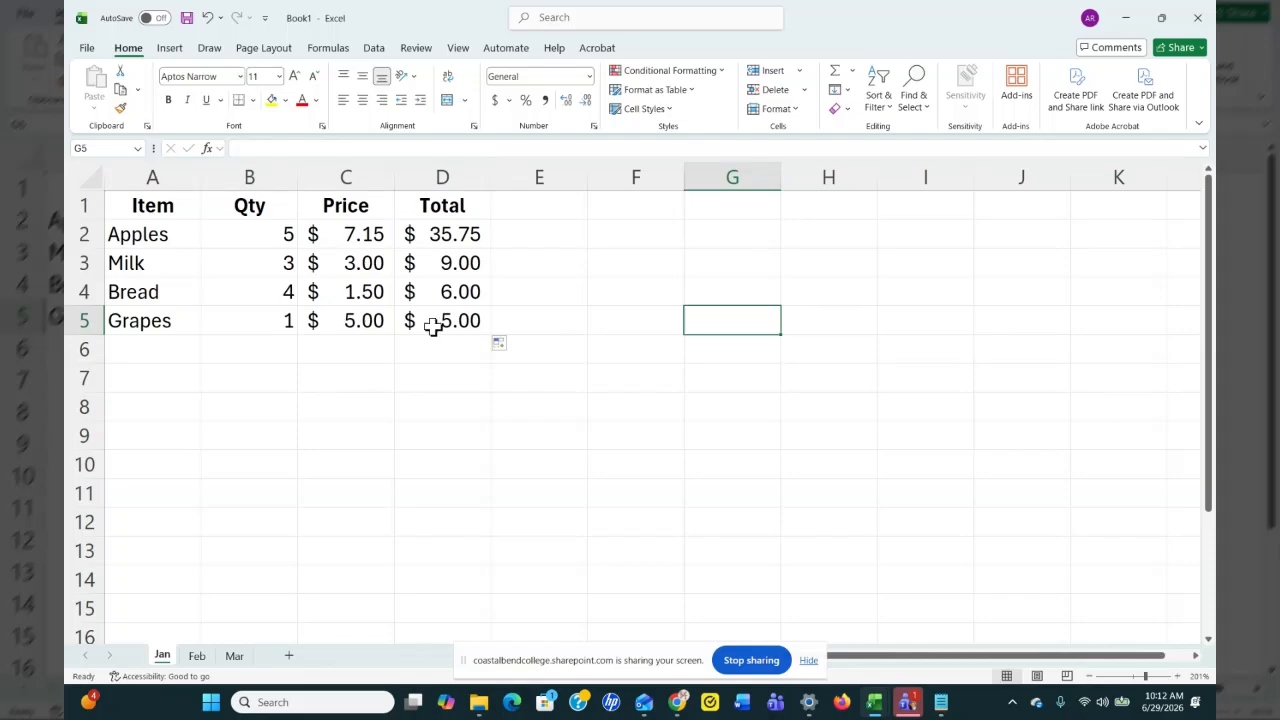
- Set the Grapes quantity in B5 to 5
left_click(271, 322)
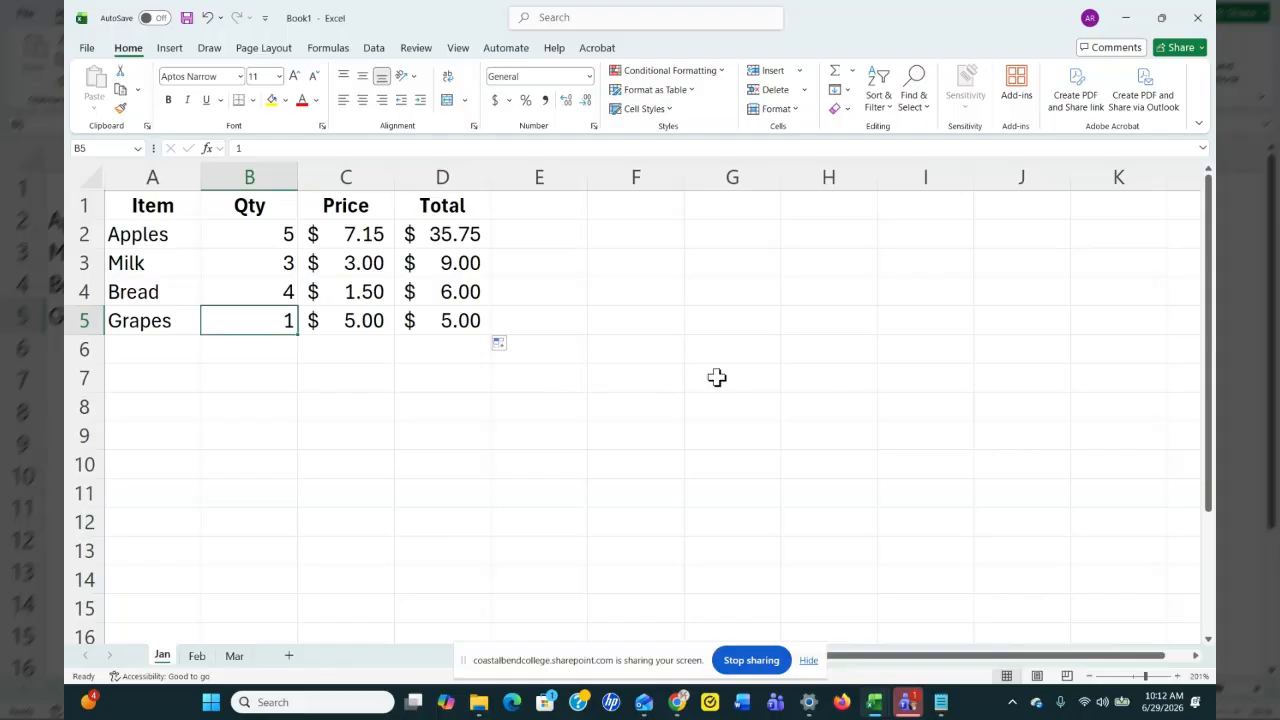
type("5")
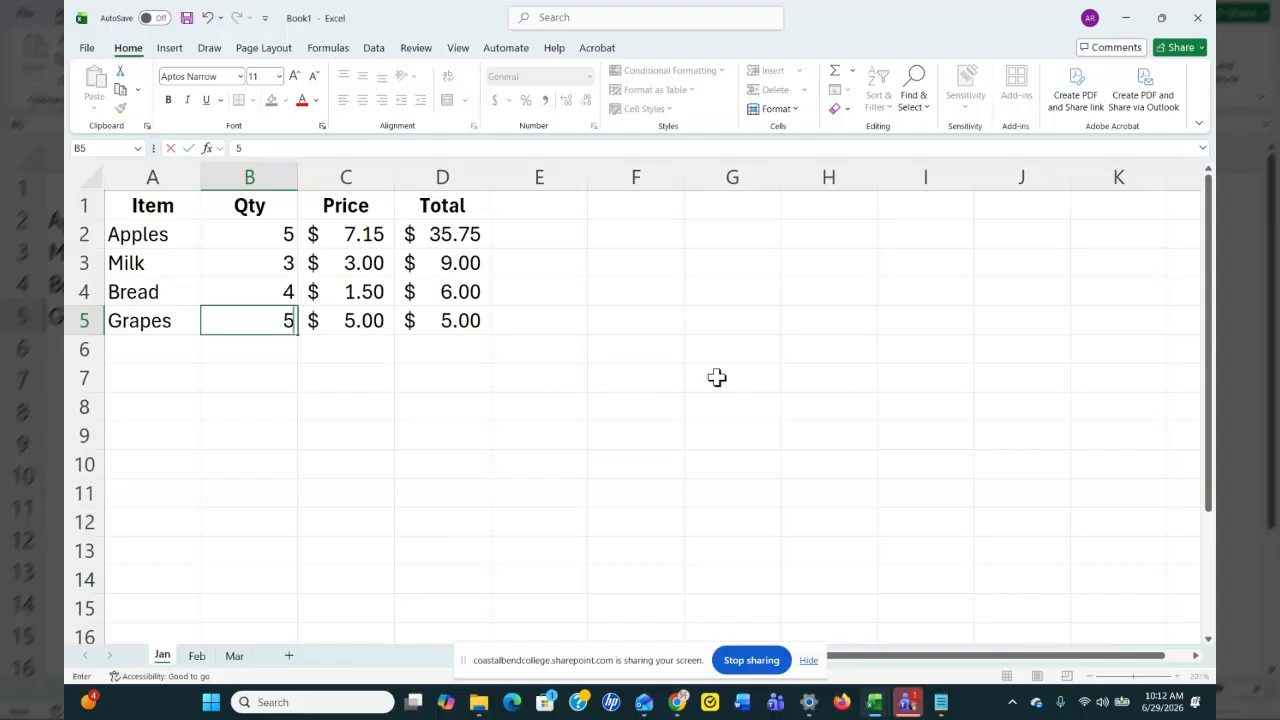
key("Return")
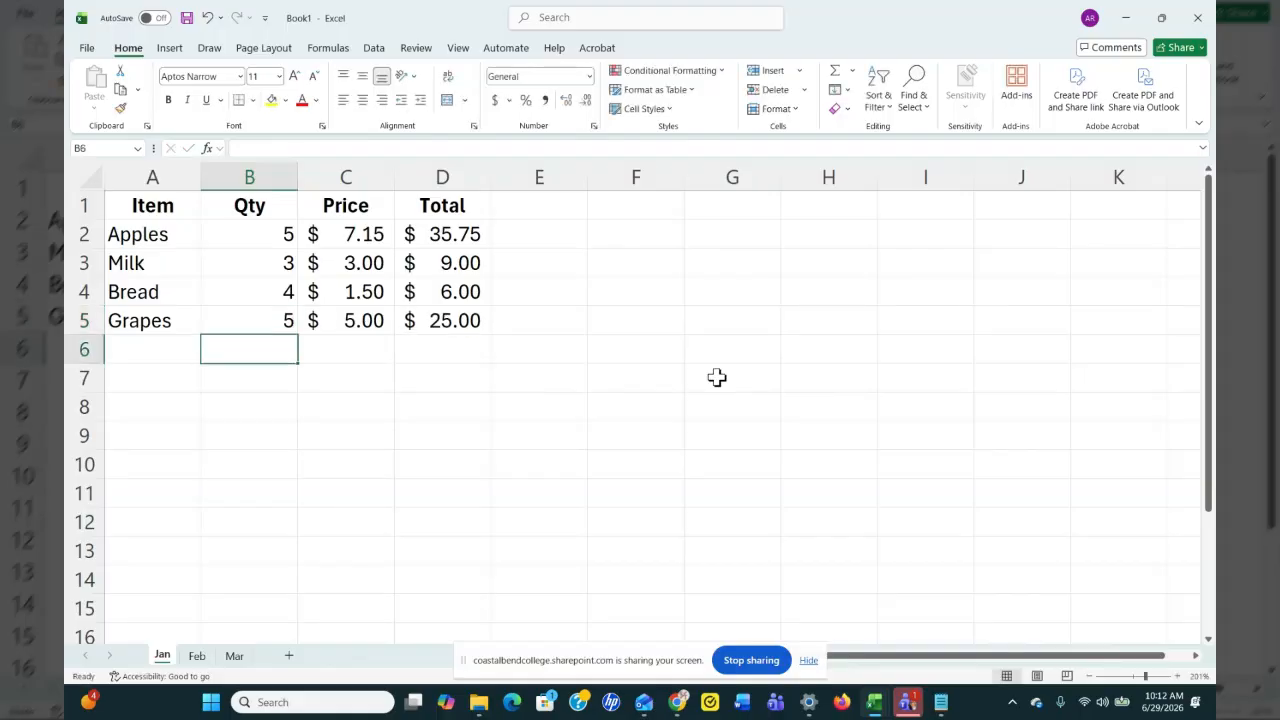
- Examine the quantities and prices in B2:C5 and the formula behind the Apples total in D2
left_click(249, 239)
left_click_drag(249, 239, 347, 318)
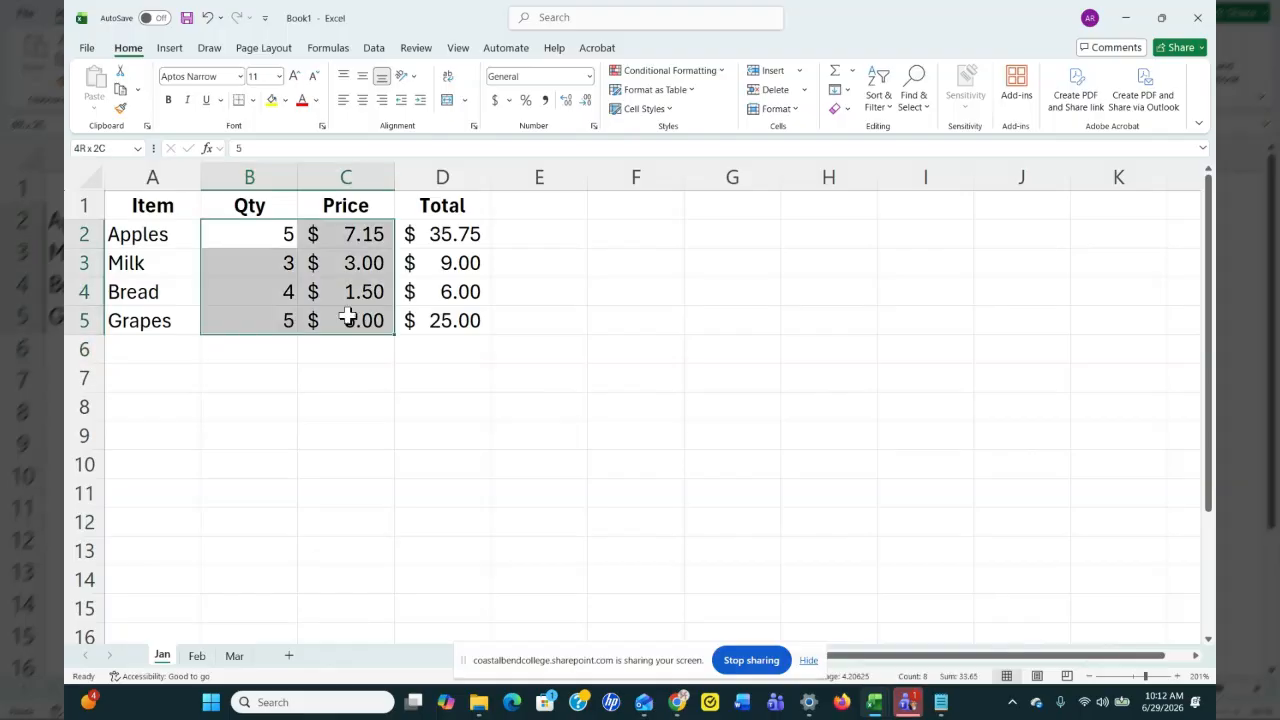
left_click(339, 235)
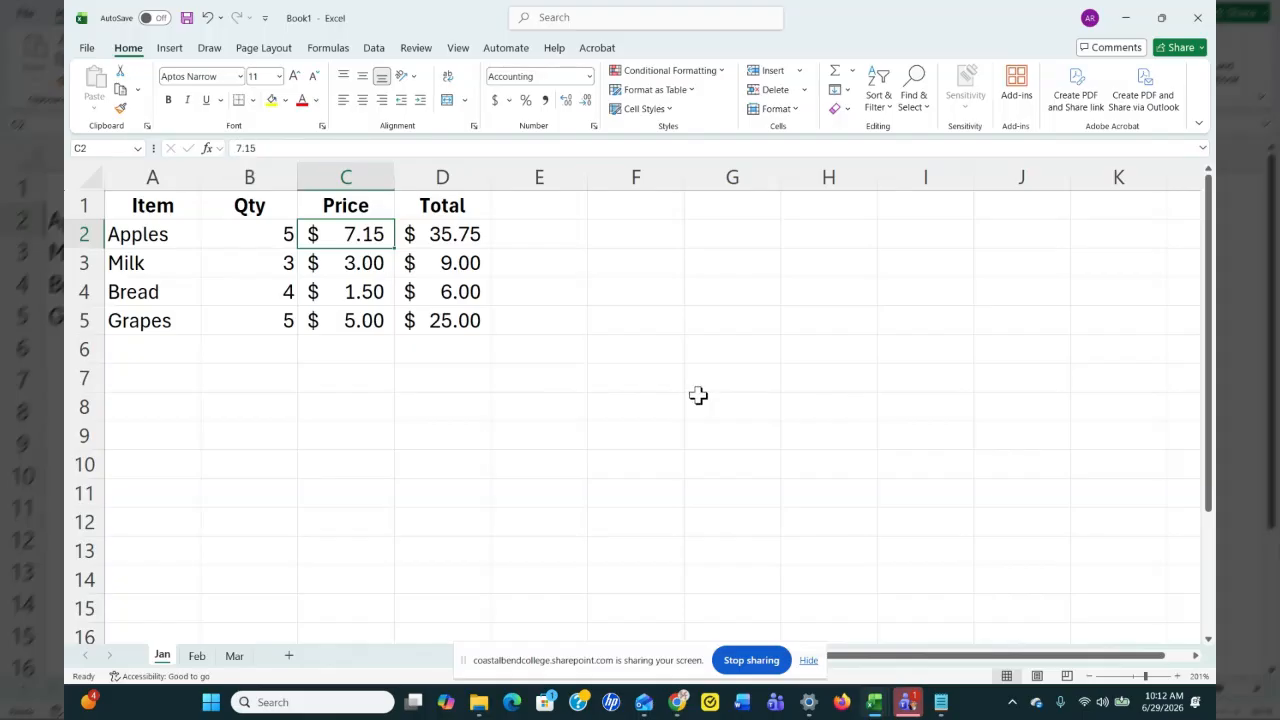
left_click(439, 237)
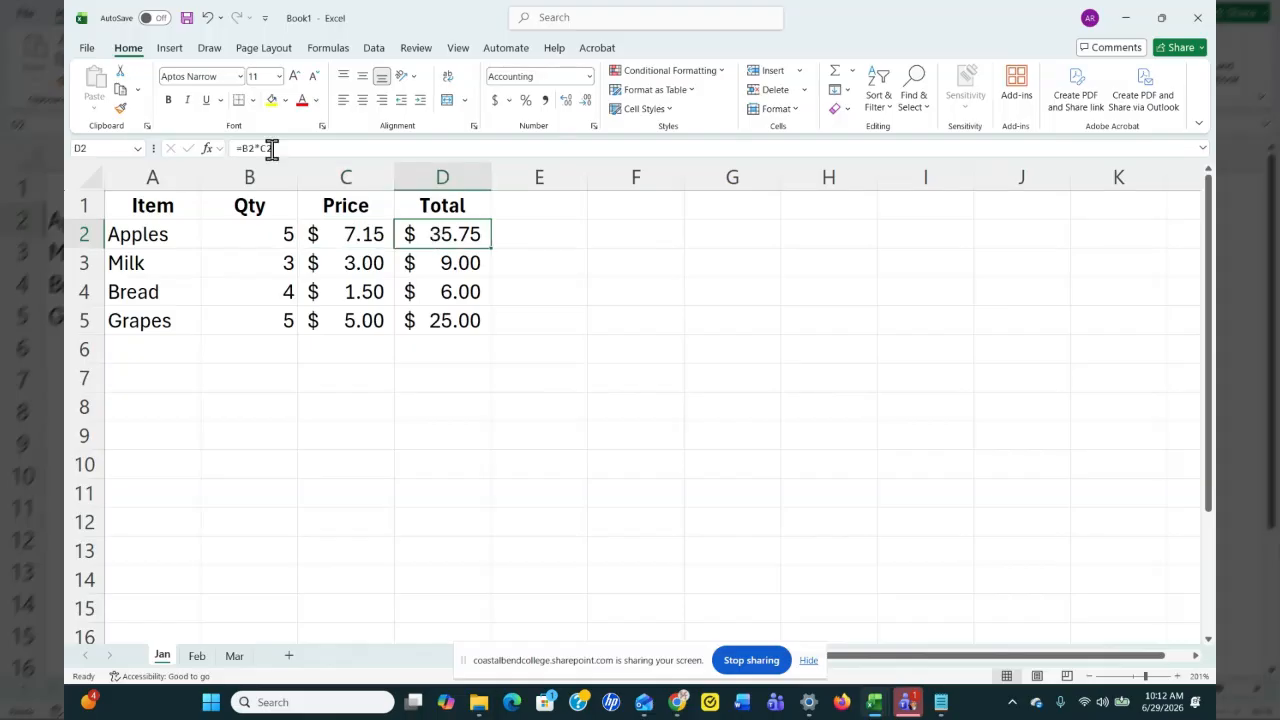
left_click_drag(273, 148, 228, 147)
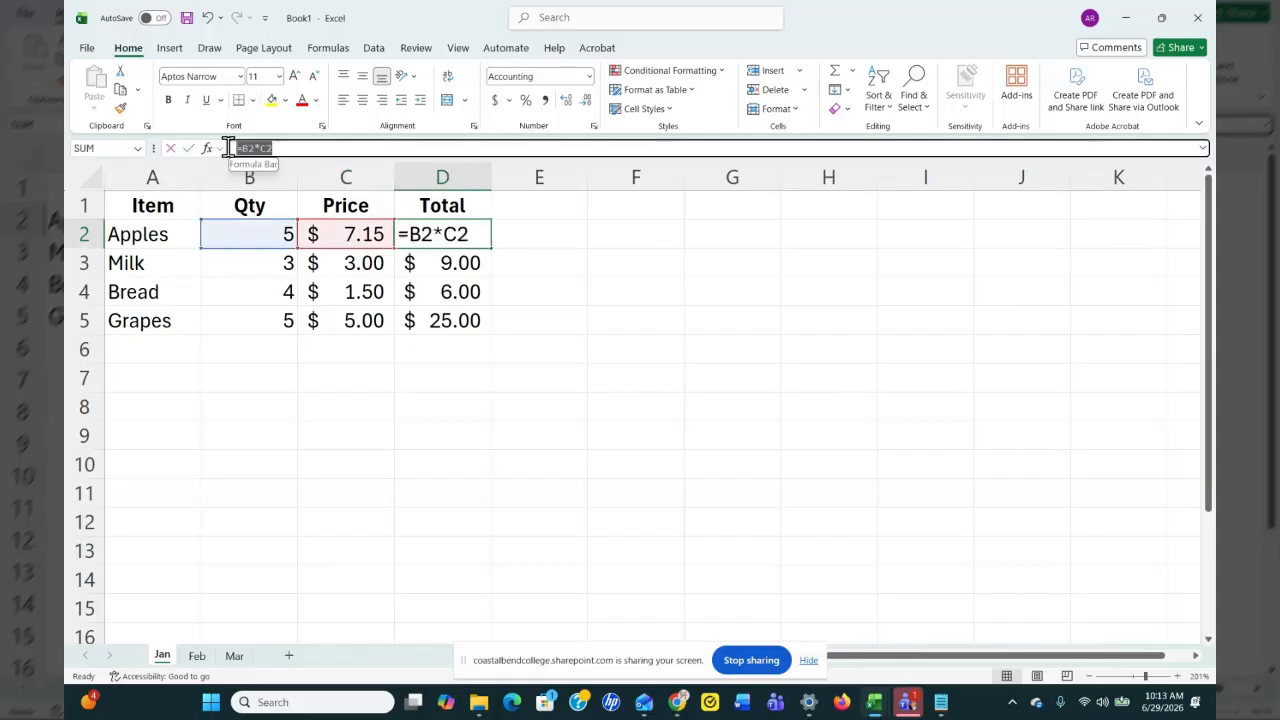
left_click(648, 299)
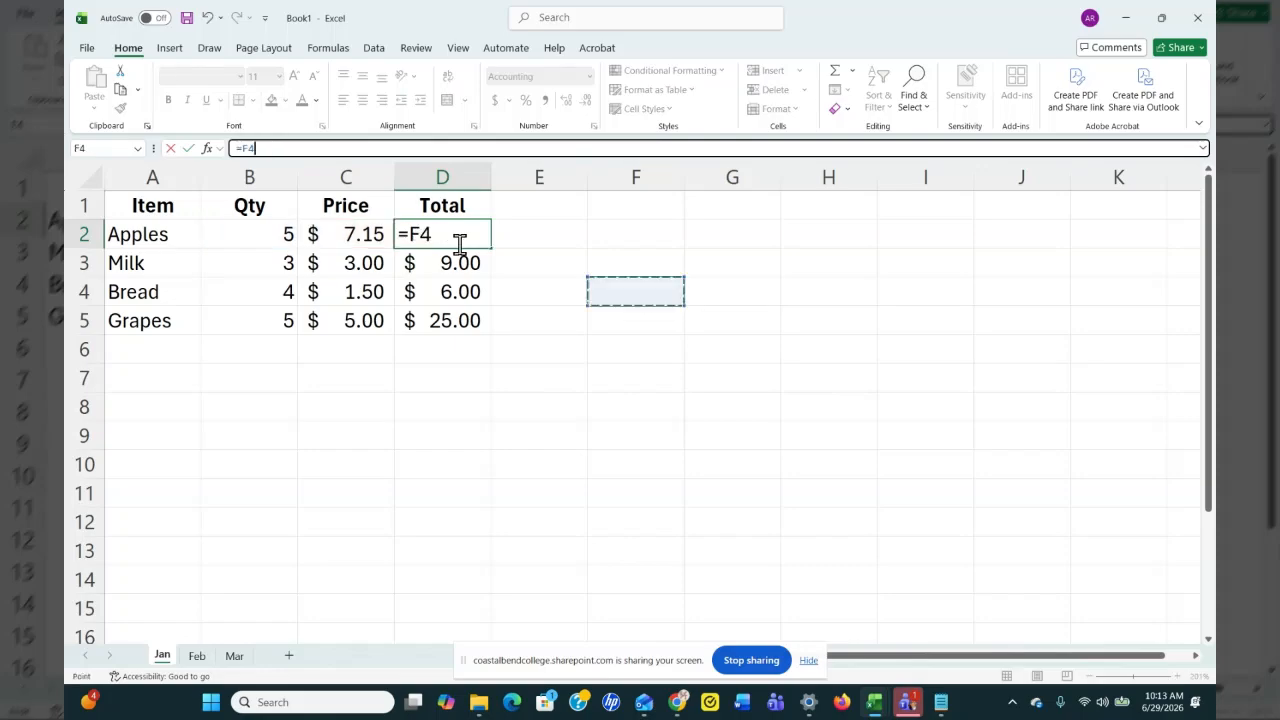
key("Escape")
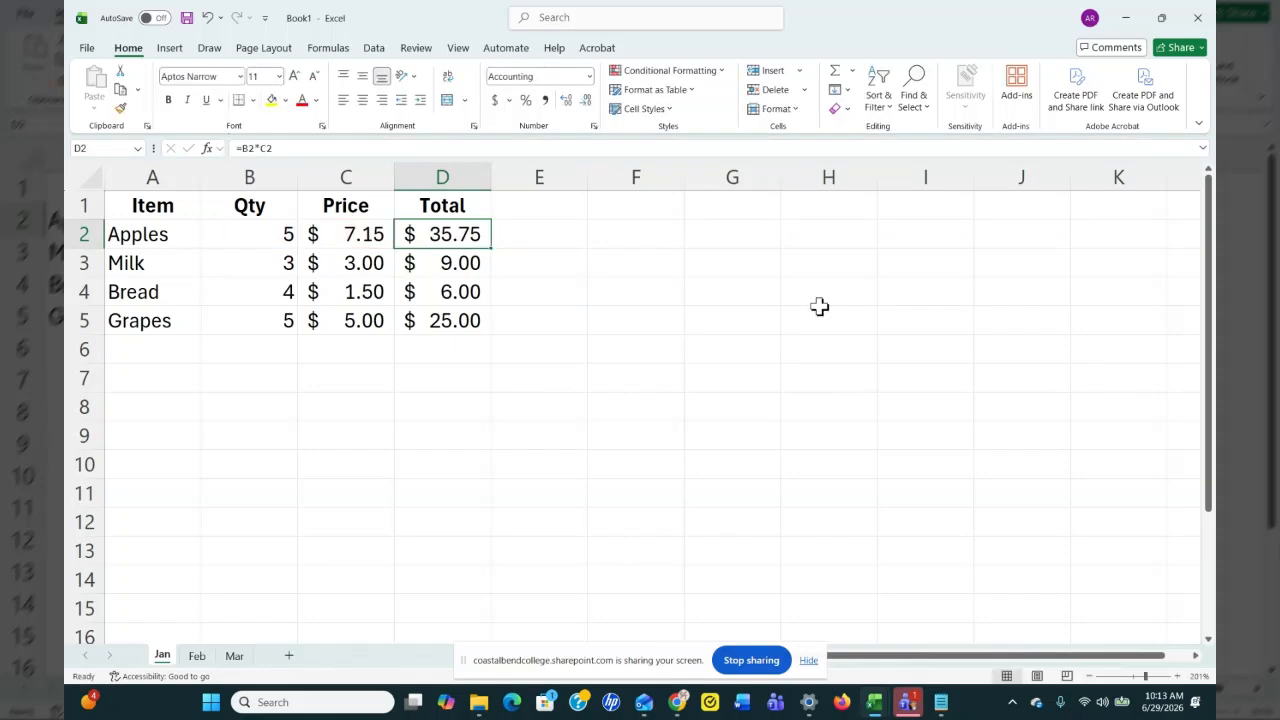
left_click_drag(437, 233, 444, 316)
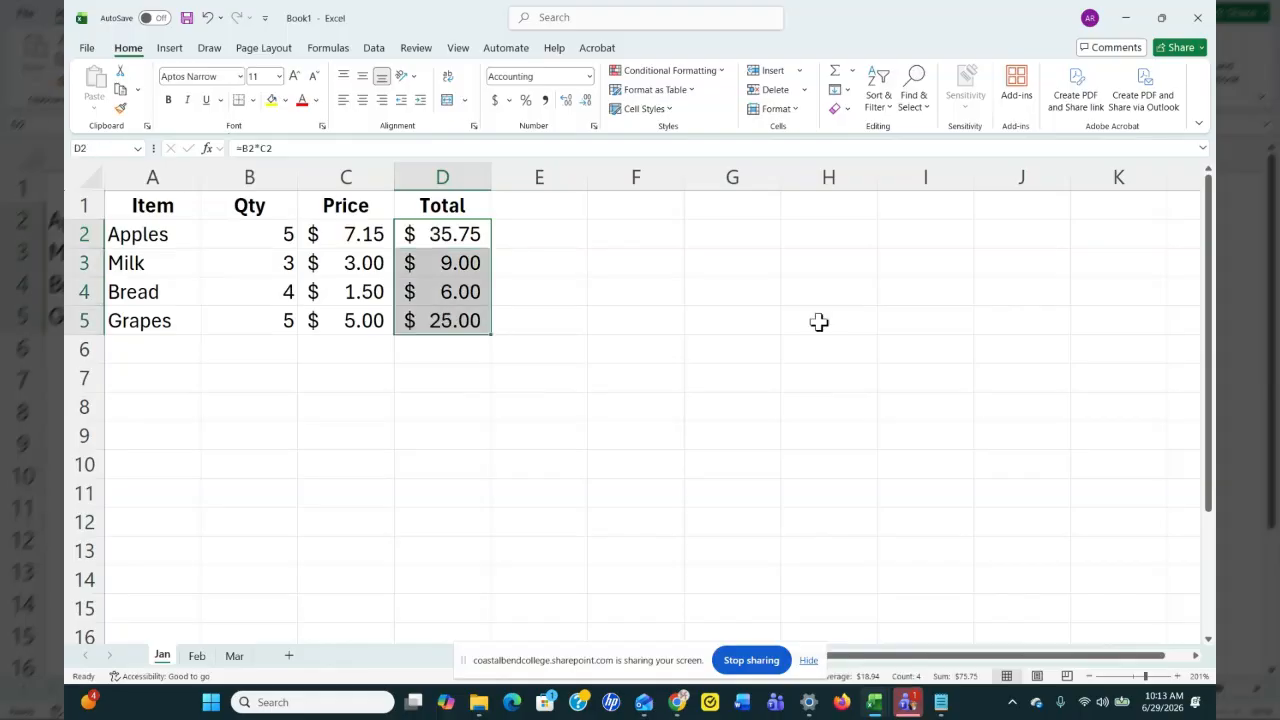
left_click(636, 320)
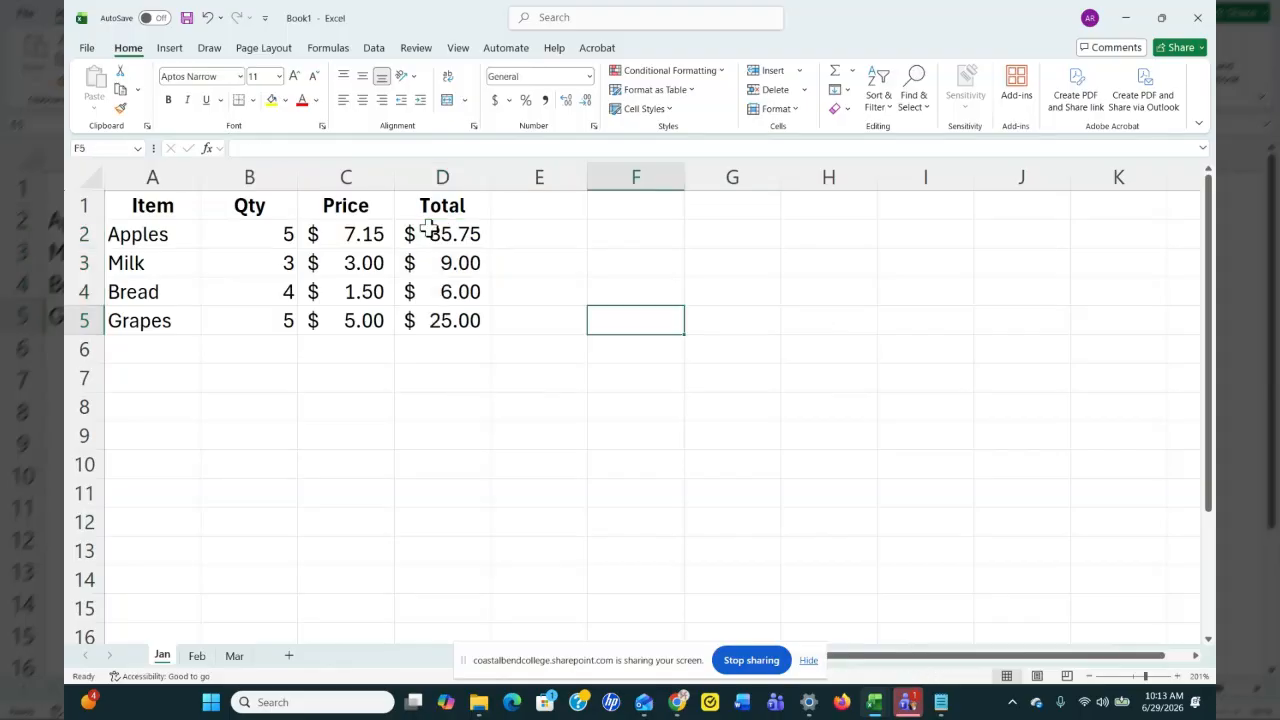
left_click(449, 236)
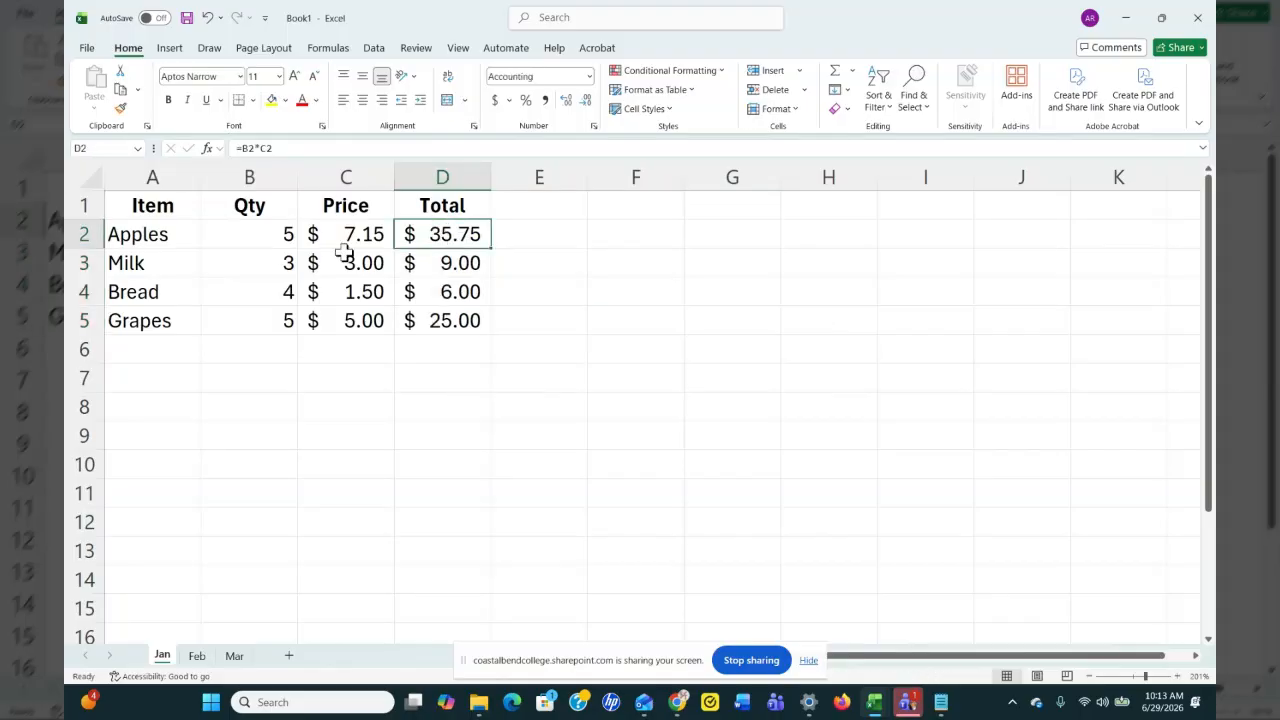
left_click_drag(262, 234, 350, 320)
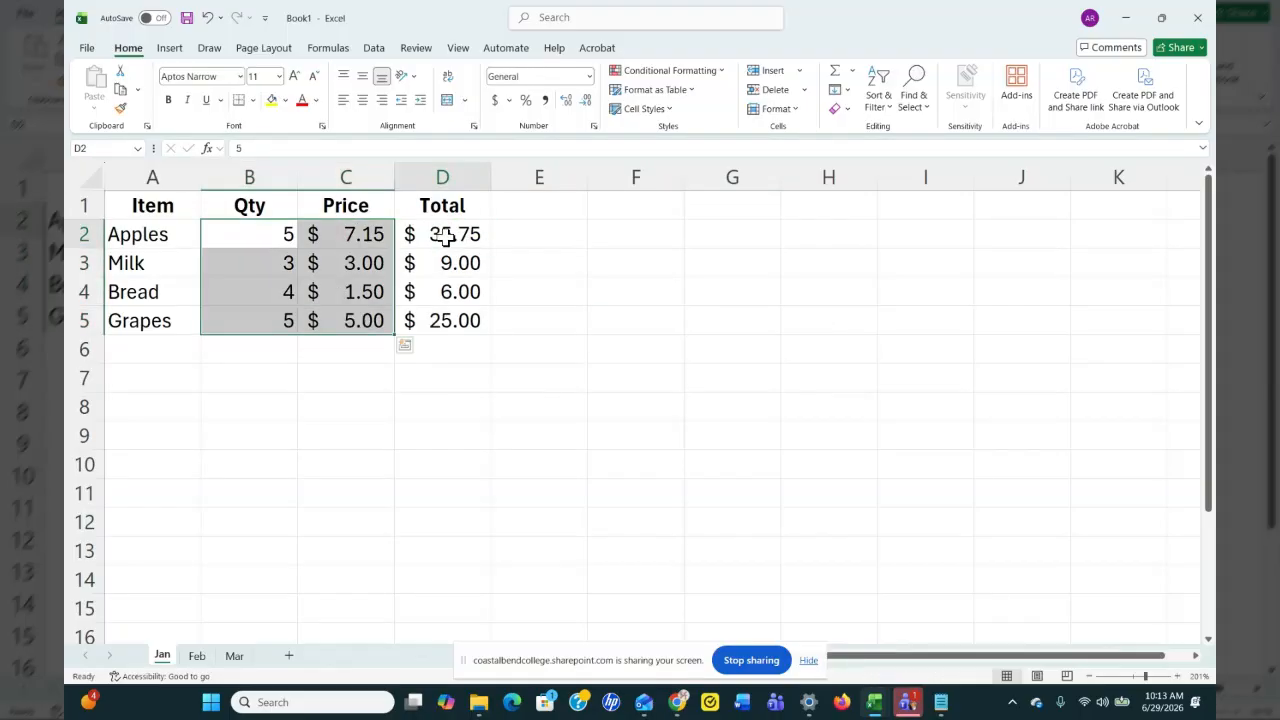
left_click(444, 234)
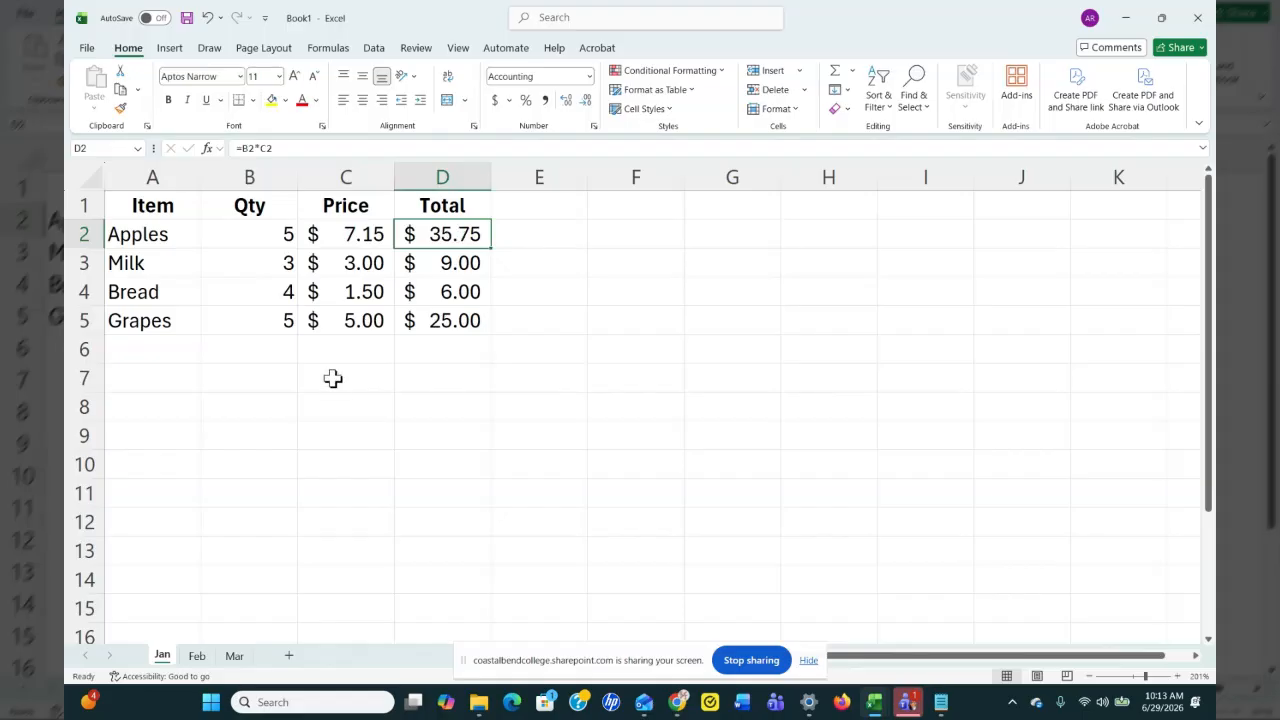
- Enter the label Grand Total in cell A7, leaving a blank row below Grapes
left_click(163, 379)
type("G")
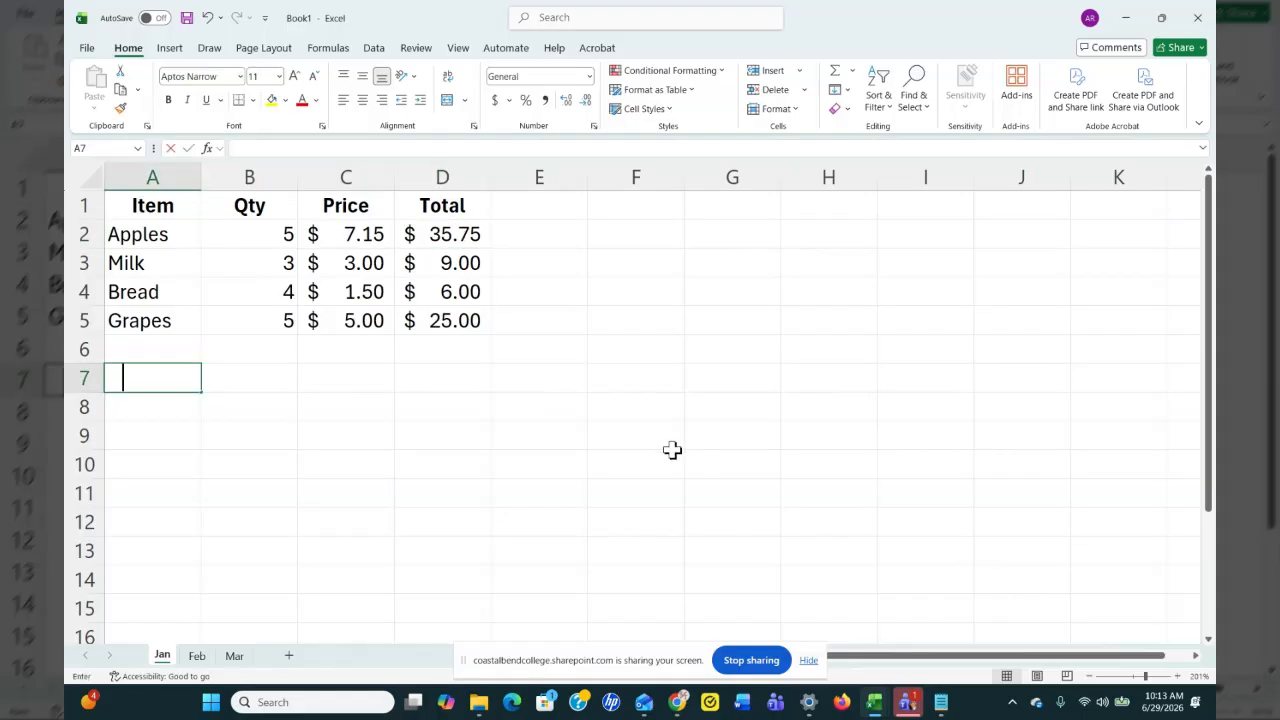
type("rand")
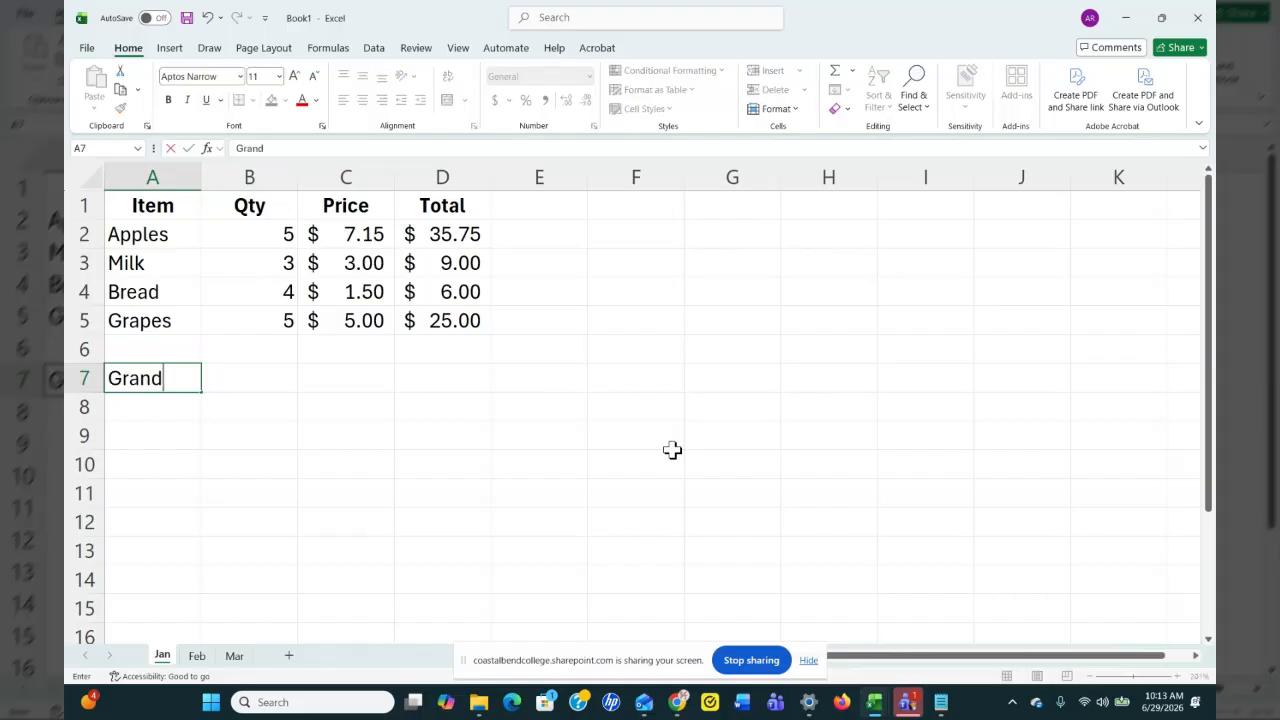
type(" Total")
key("Return")
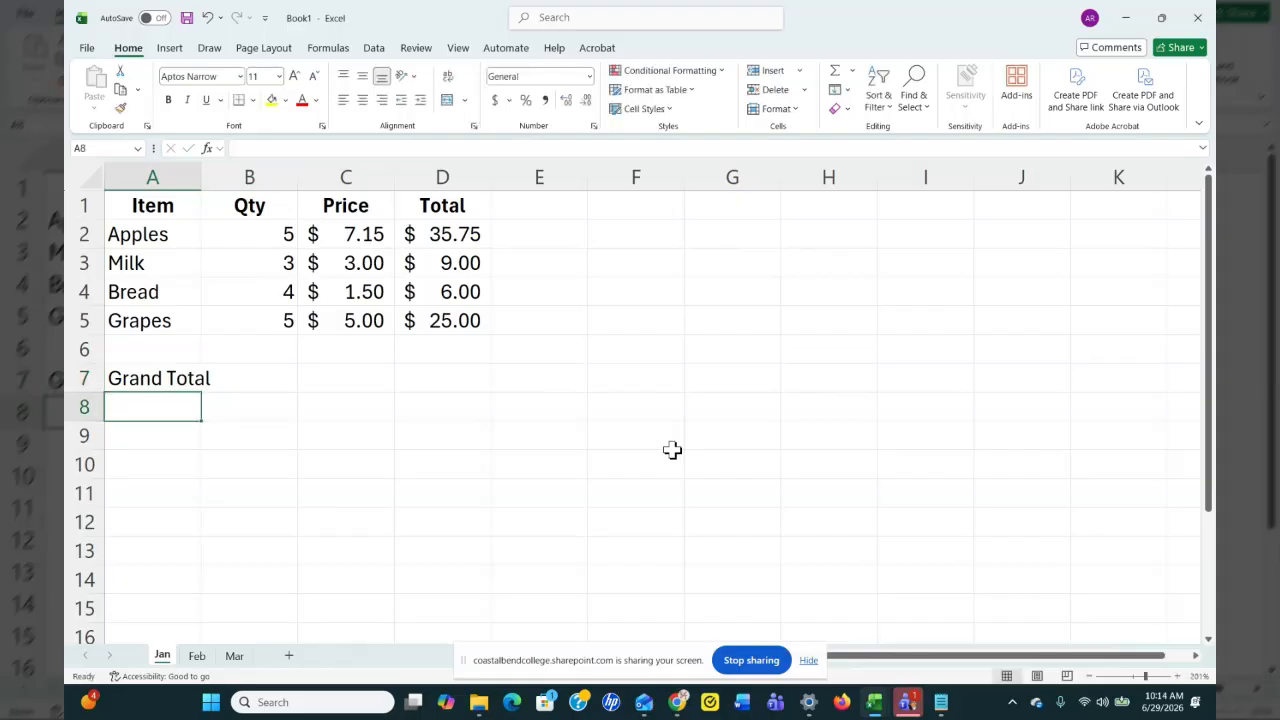
- Add up the Total column in D7 with AutoSum over D2:D6, in the Grand Total row
left_click(441, 375)
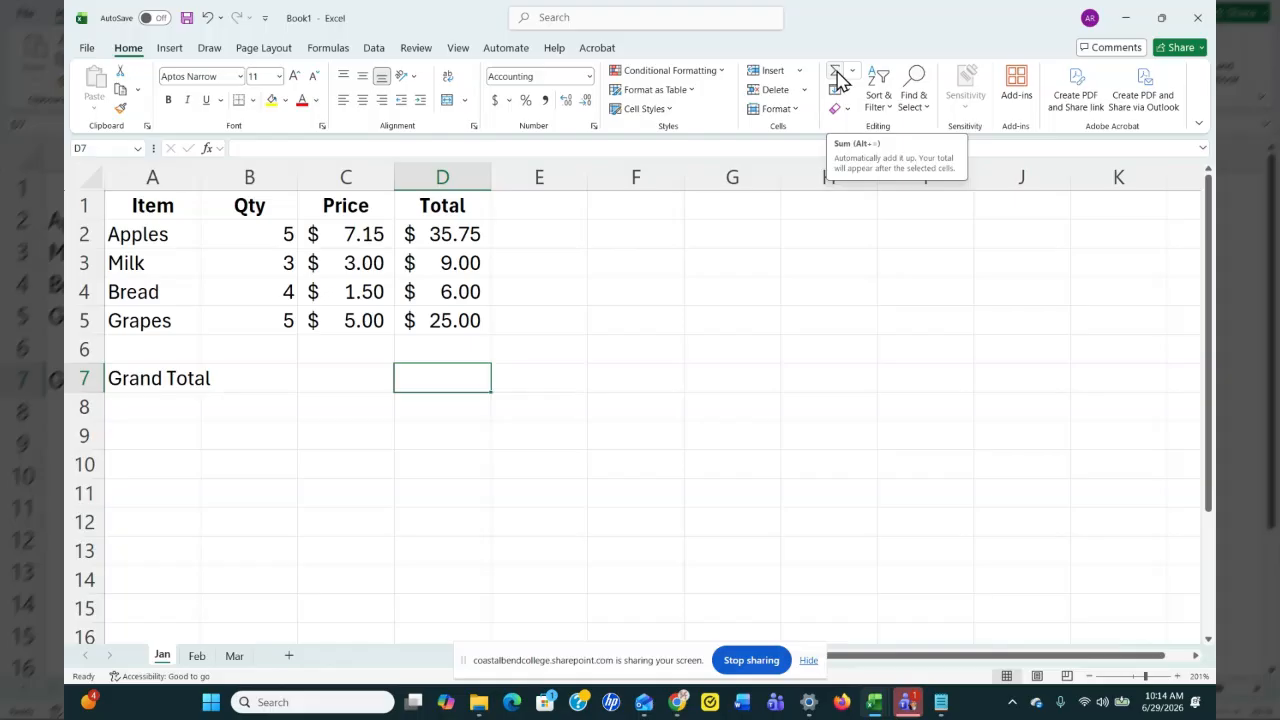
left_click(836, 78)
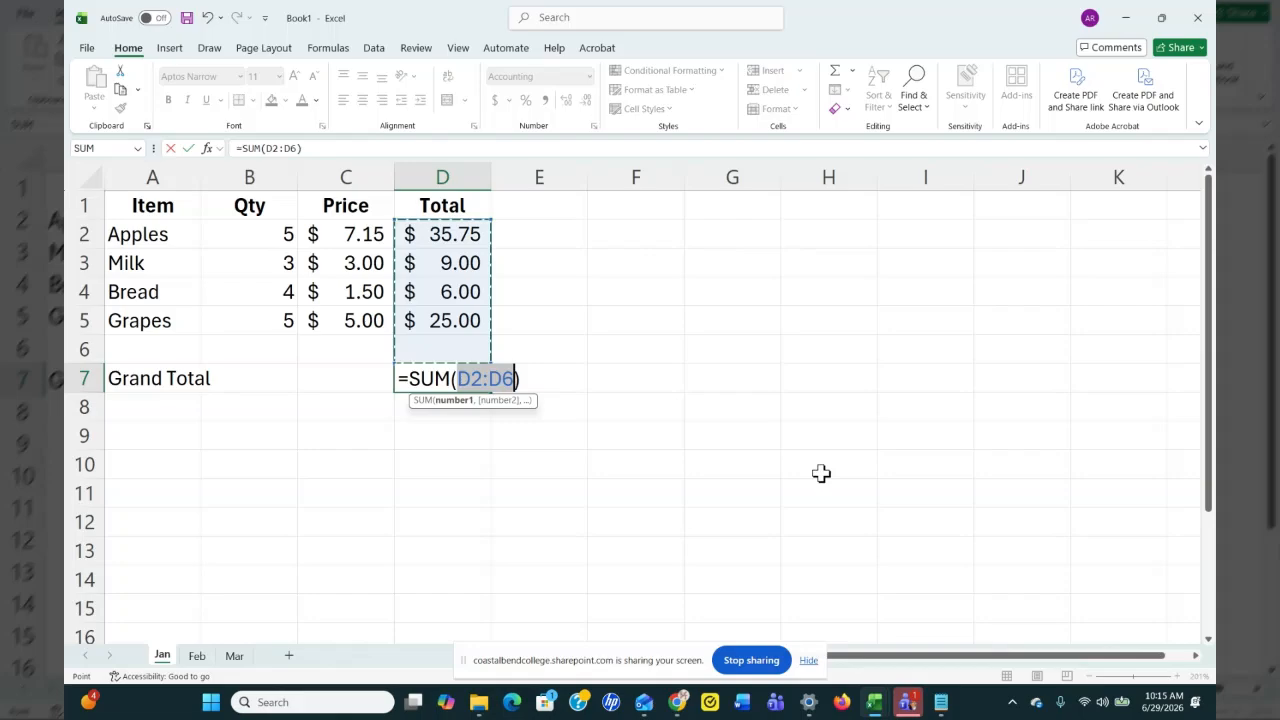
key("Return")
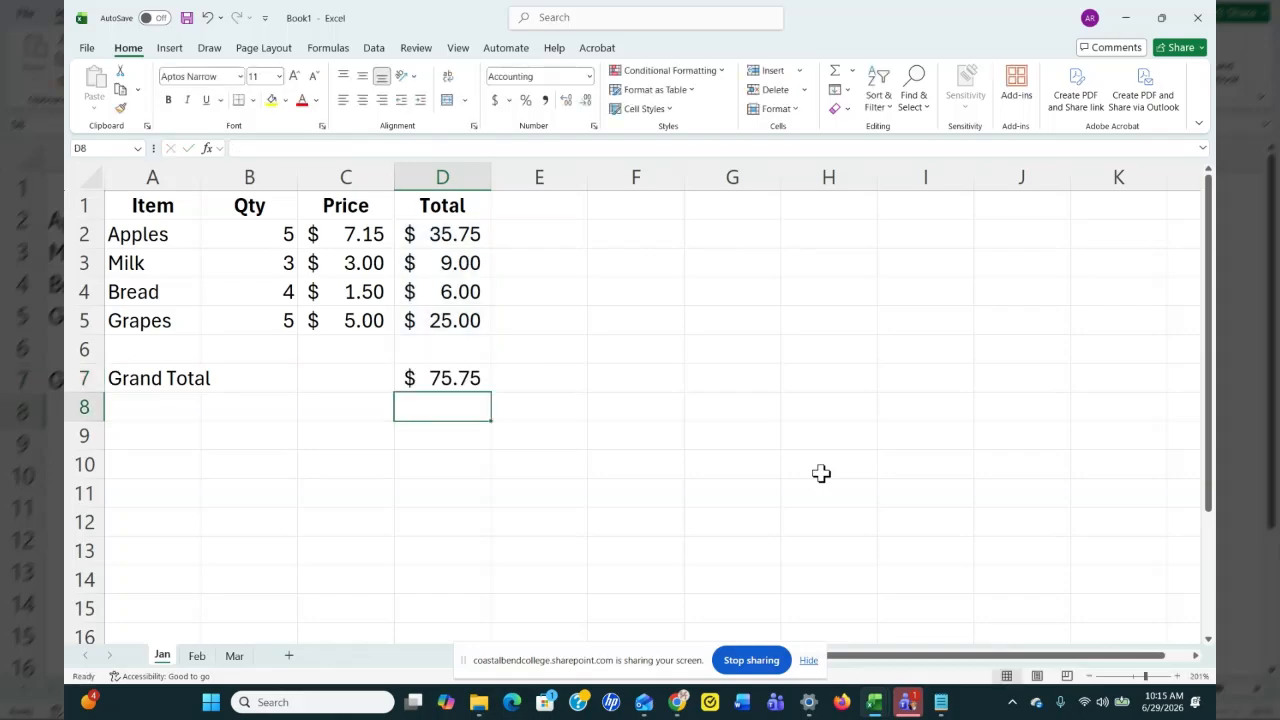
- Set the Milk quantity in B3 to 1
left_click(265, 264)
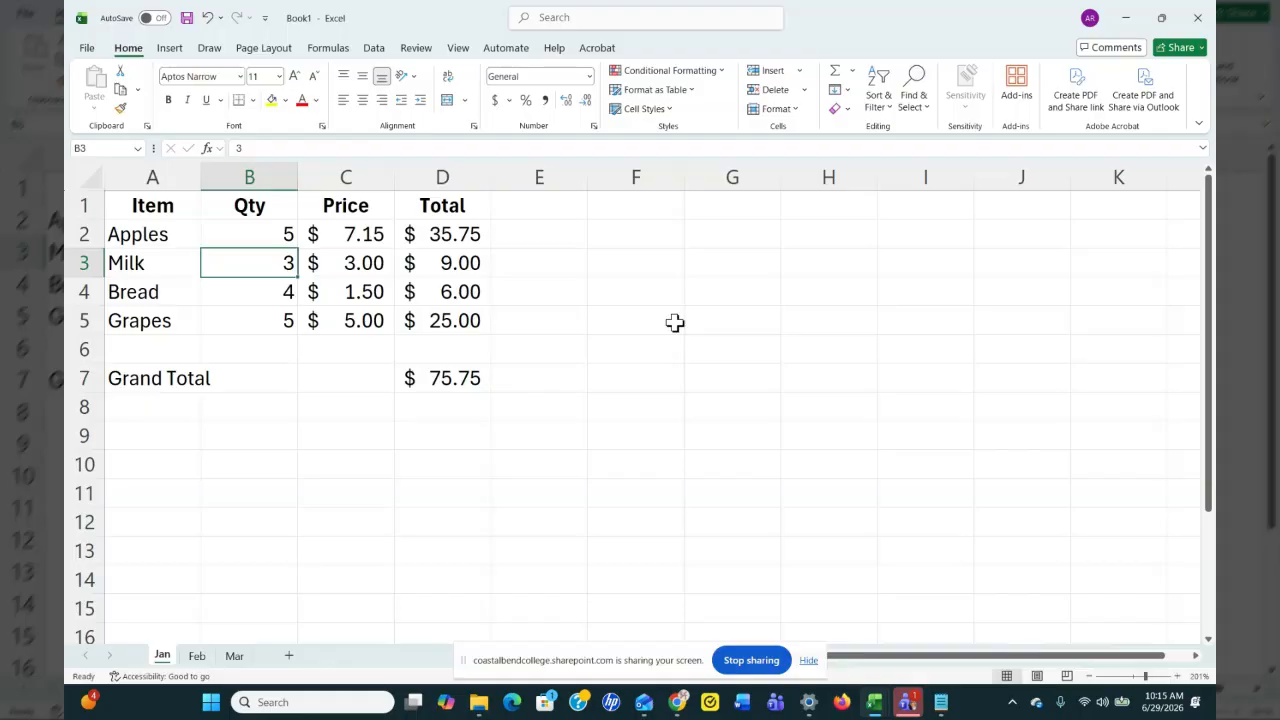
type("1")
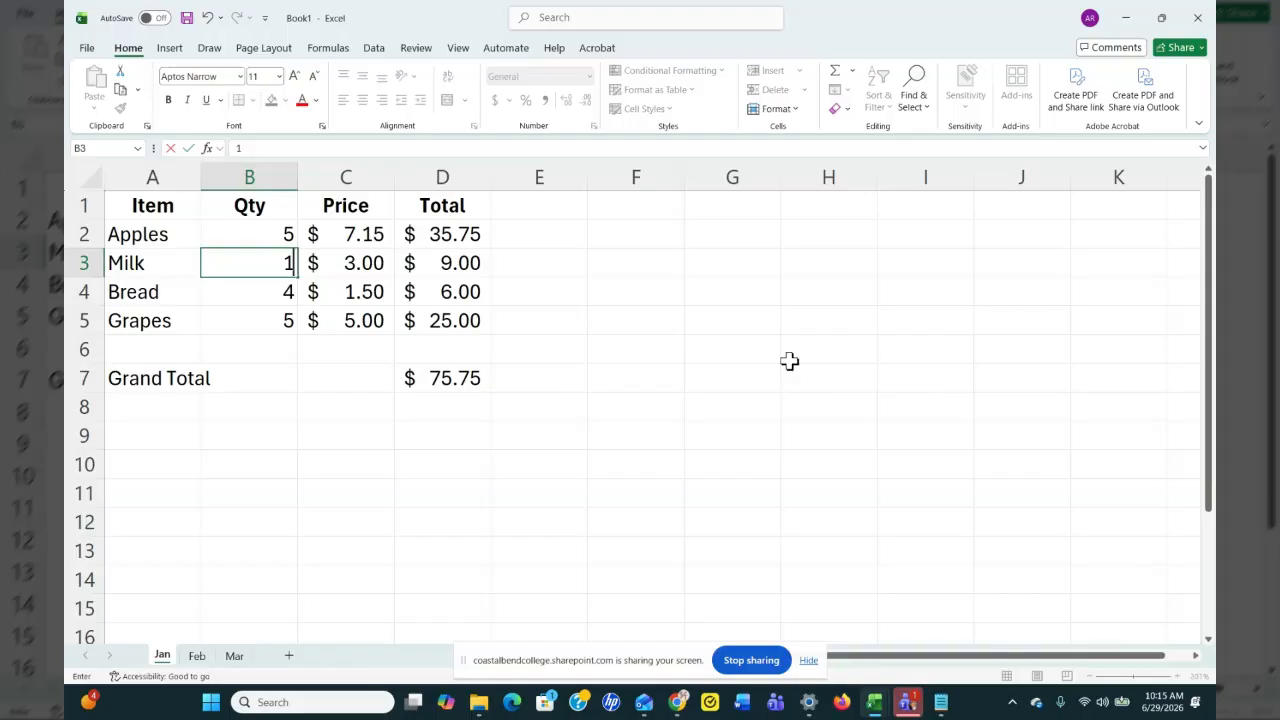
key("Return")
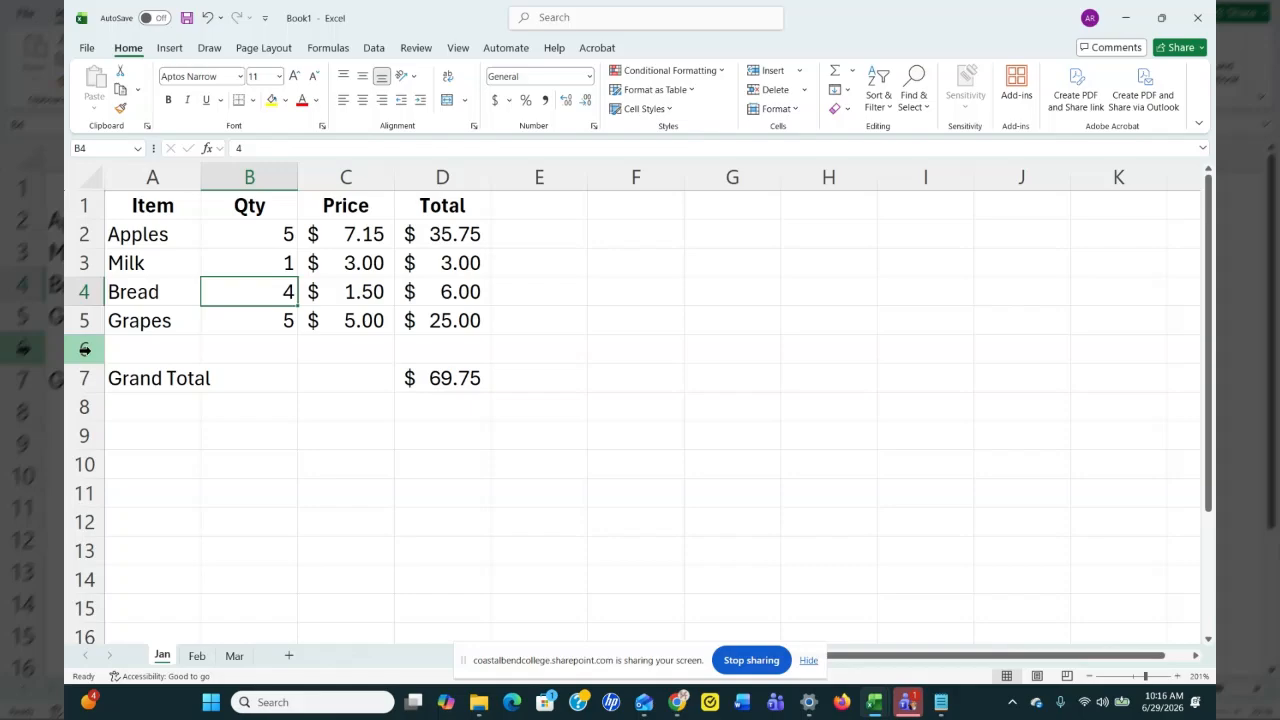
- Insert seven blank rows at rows 6 to 12, between Grapes and the Grand Total
left_click(85, 349)
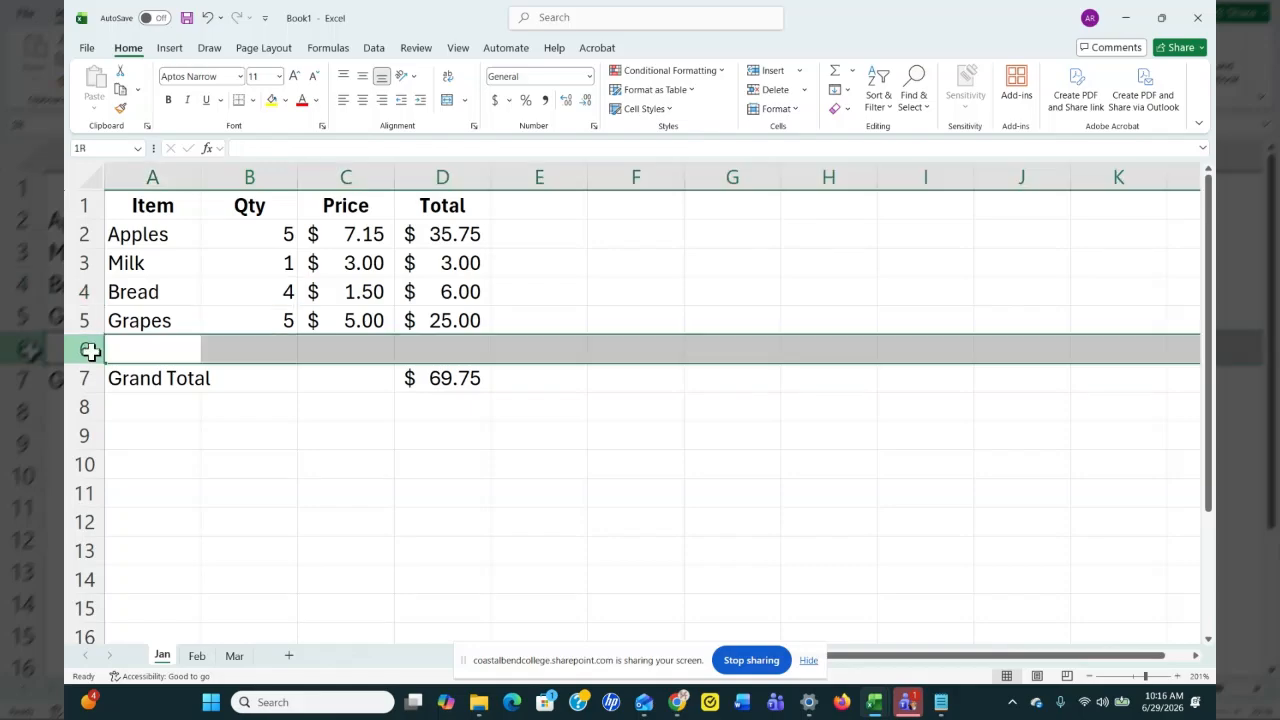
left_click_drag(90, 350, 83, 520)
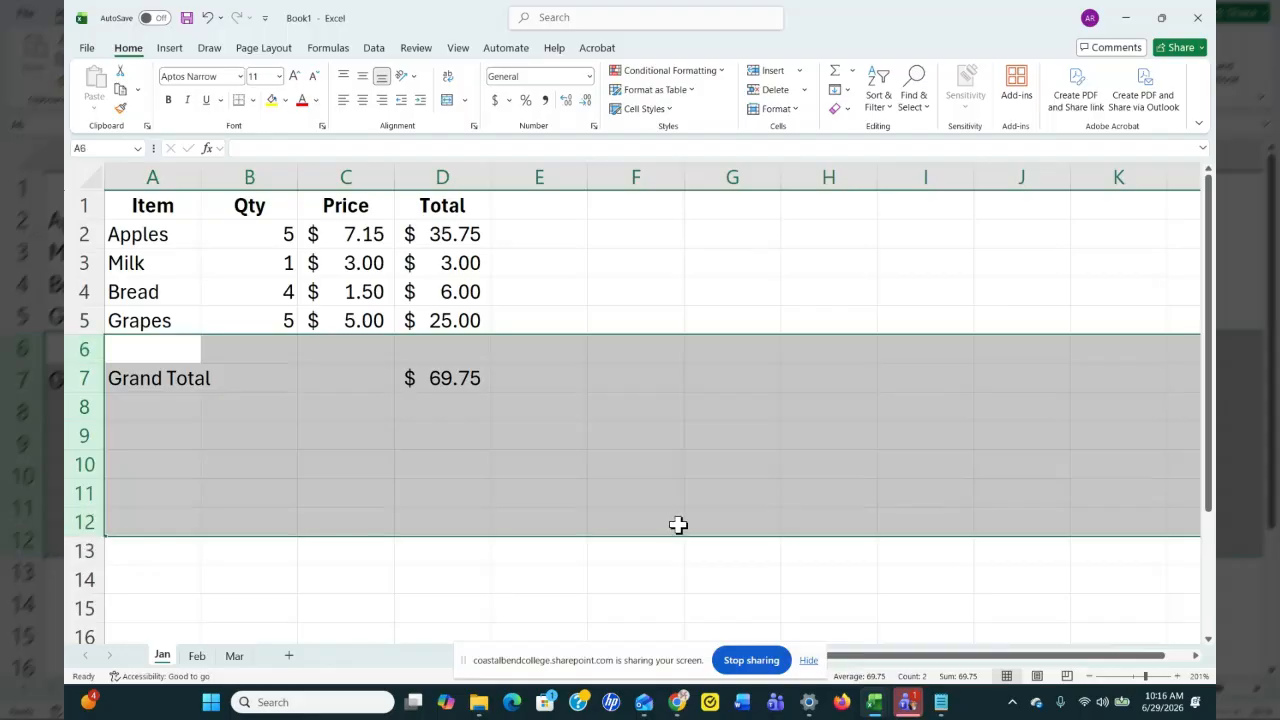
right_click(80, 353)
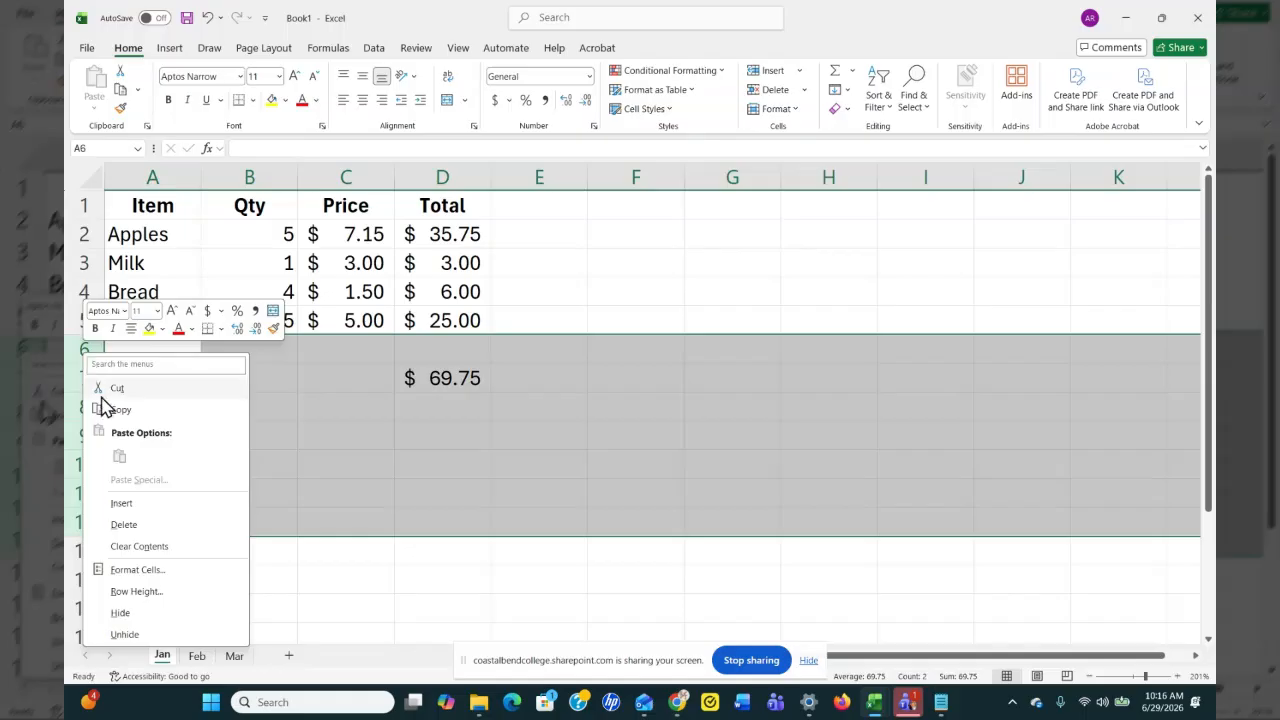
left_click(139, 505)
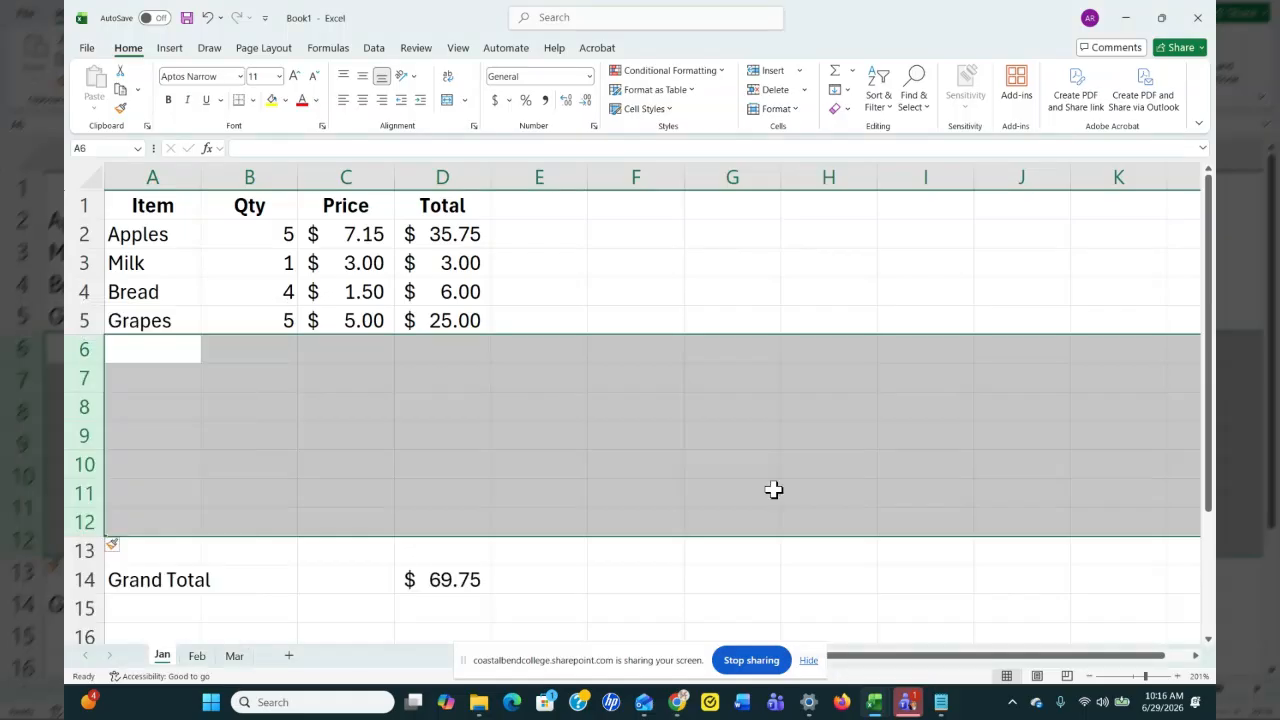
left_click(740, 437)
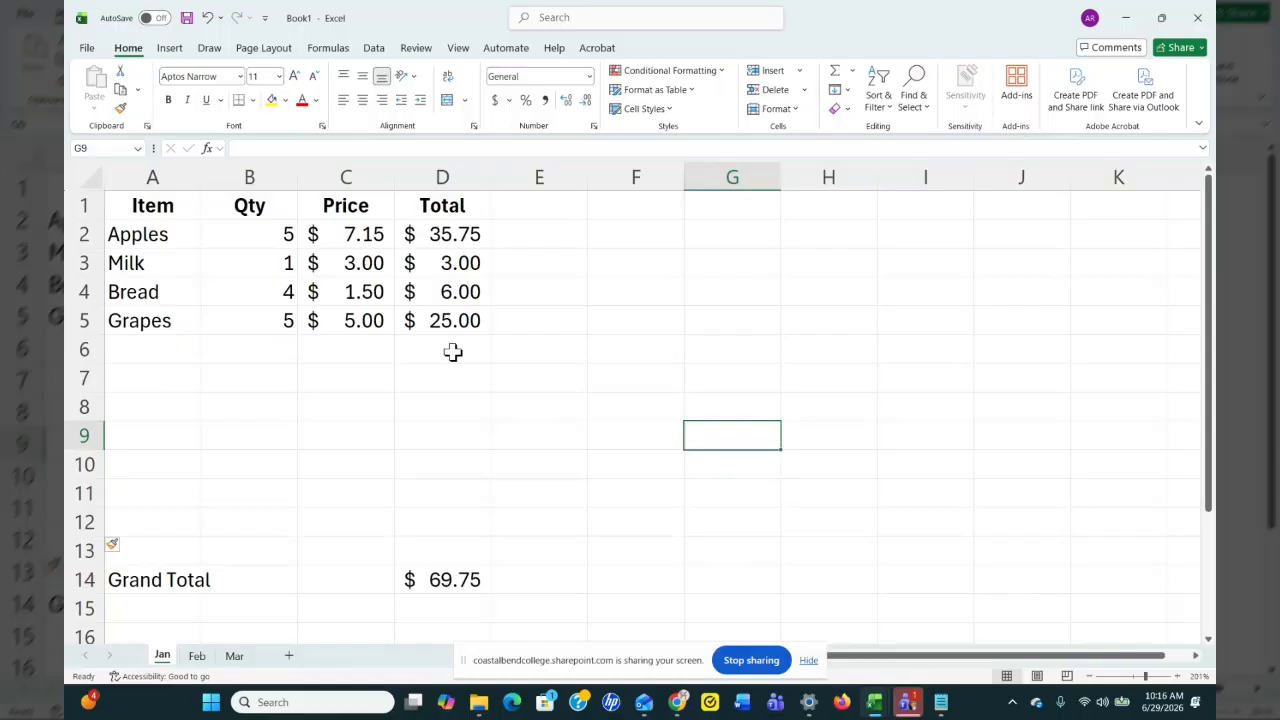
left_click(444, 348)
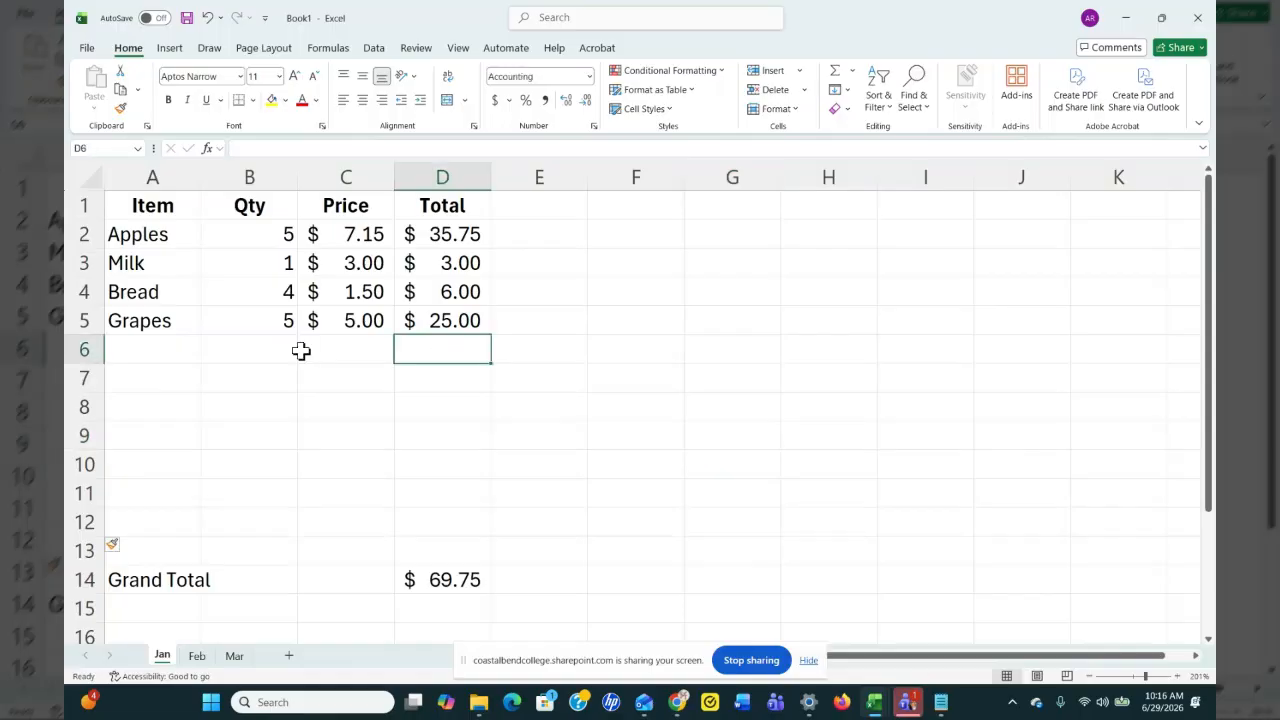
left_click_drag(150, 349, 150, 520)
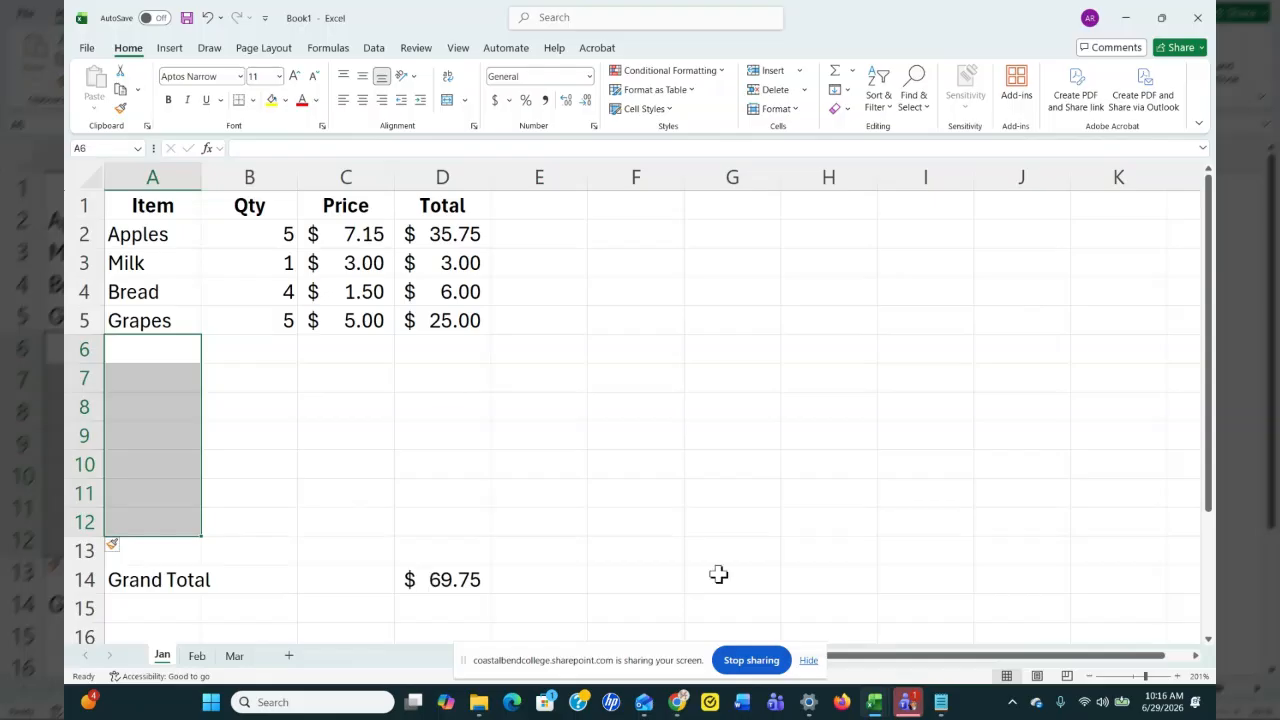
left_click(706, 386)
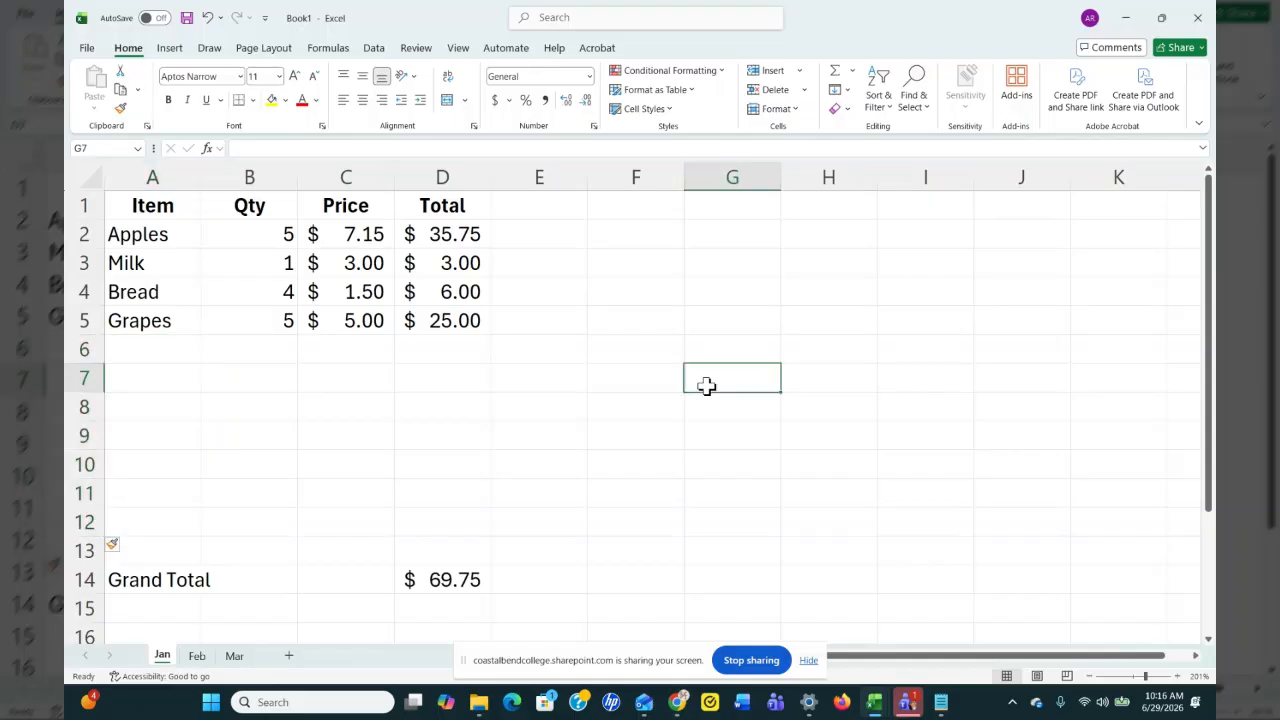
- Set the Apples quantity in B2 to -6
left_click(273, 238)
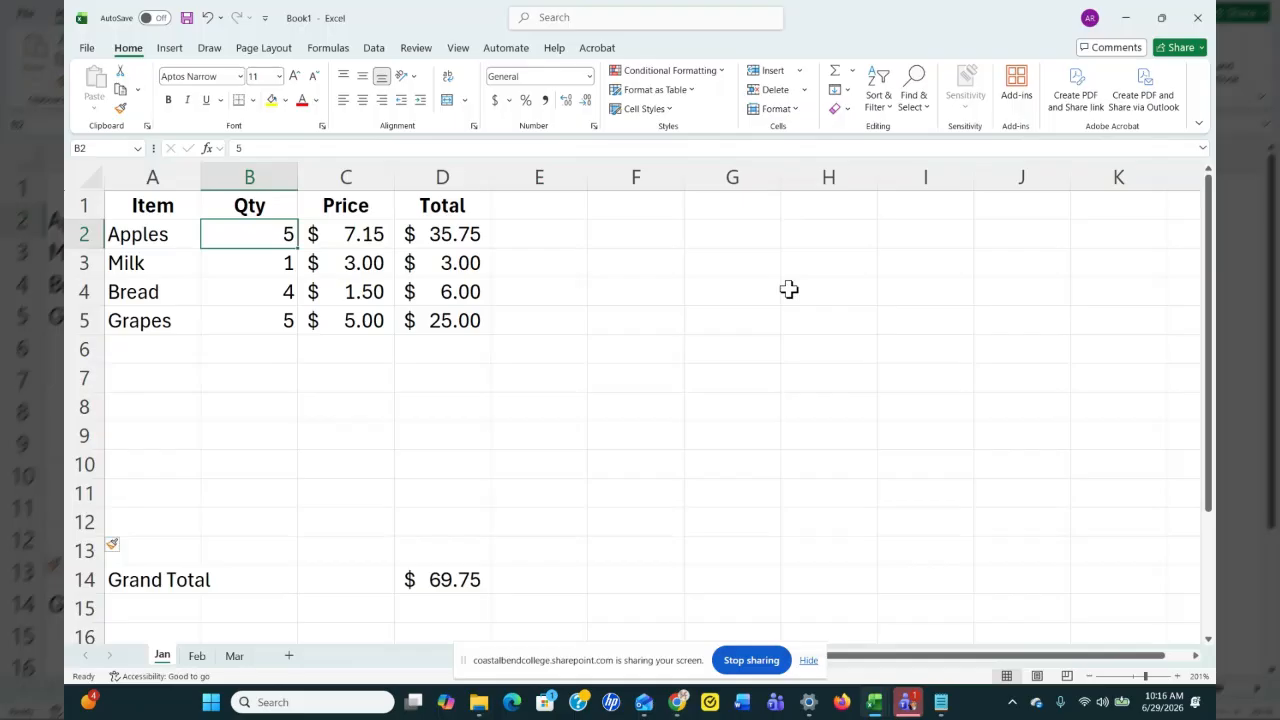
type("5")
key("BackSpace")
type("-6")
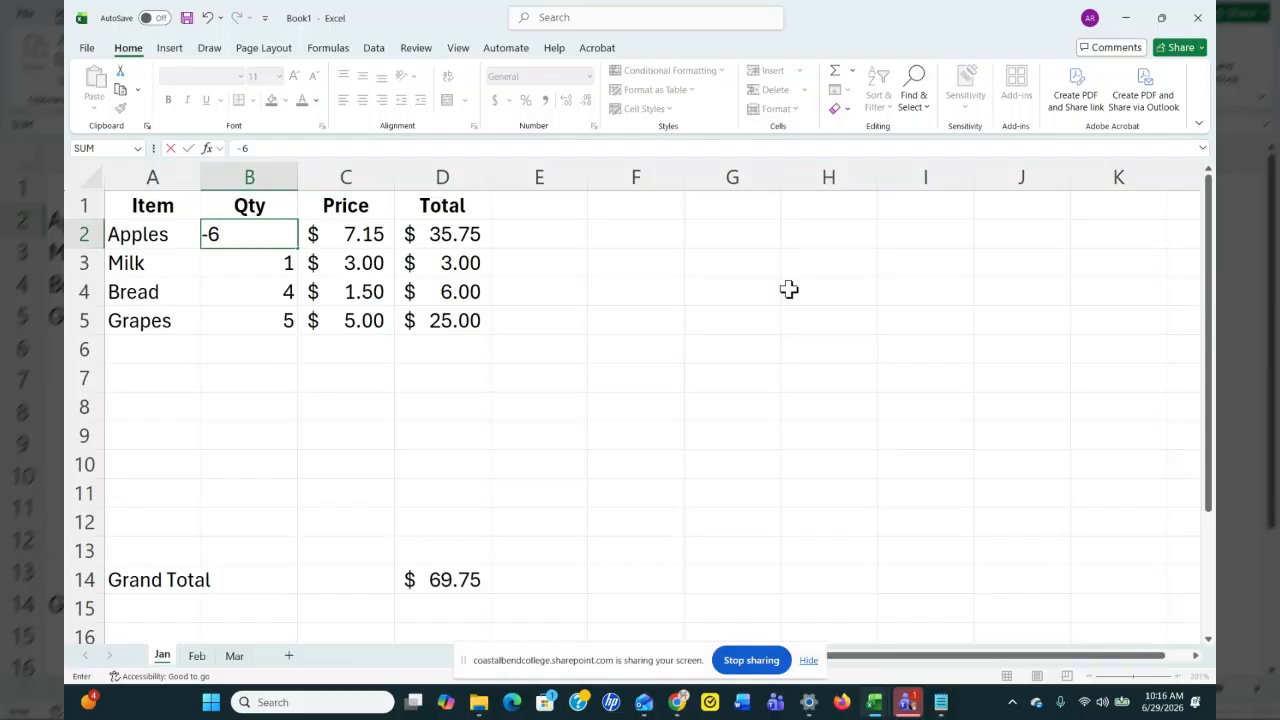
key("Return")
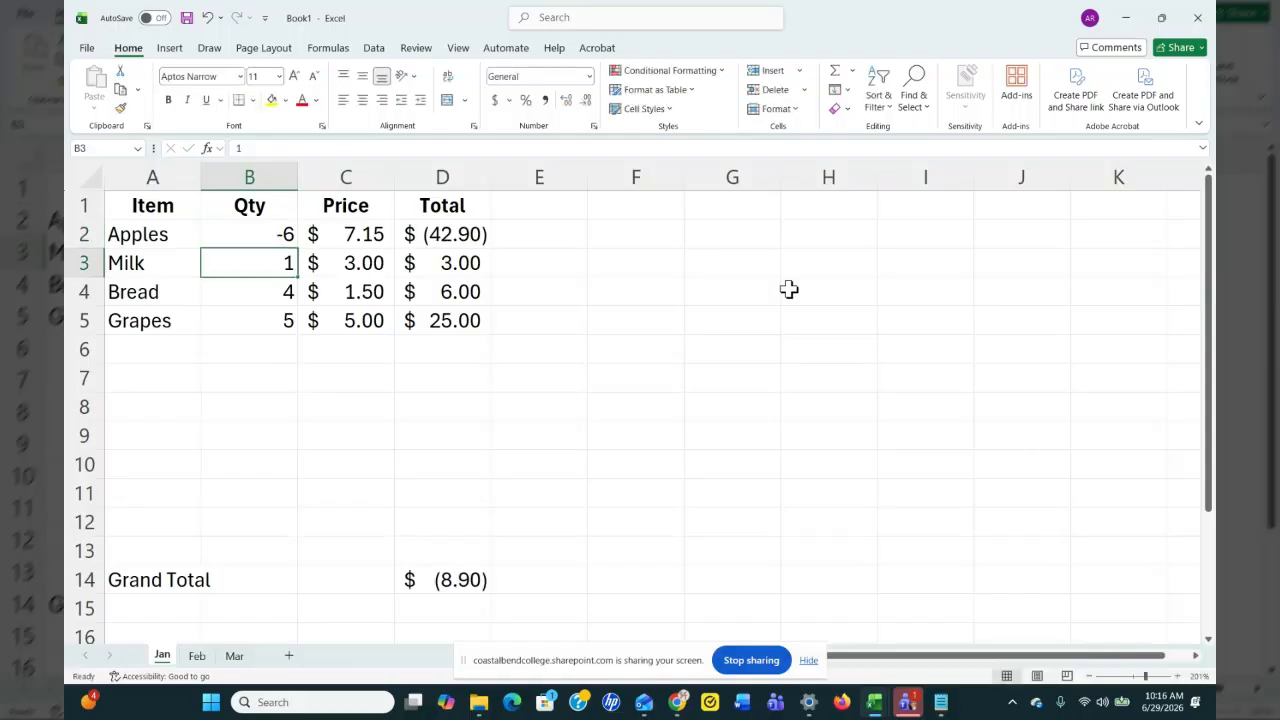